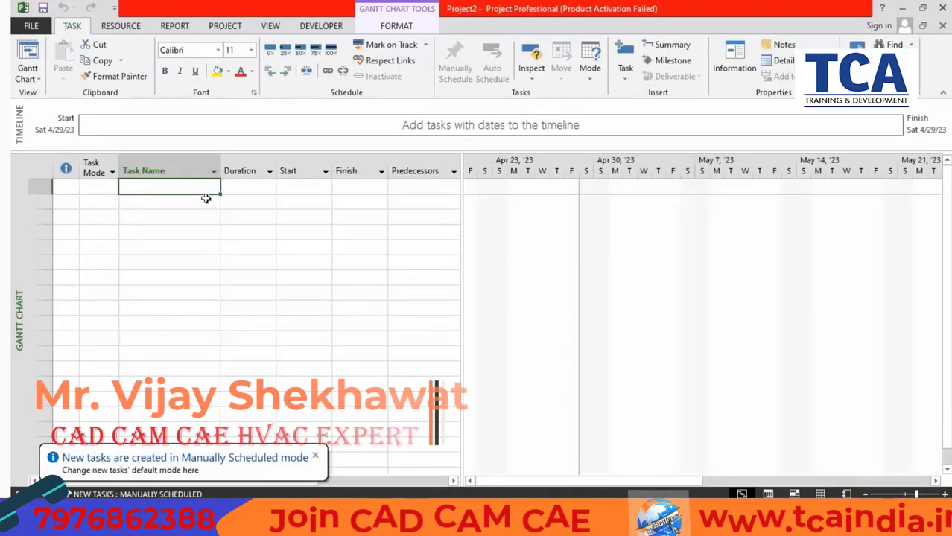
Enter twelve tasks named A through L in consecutive rows of the task table
text(A)
key(Return)
text(B)
key(Return)
text(C)
key(Return)
text(D)
key(Return)
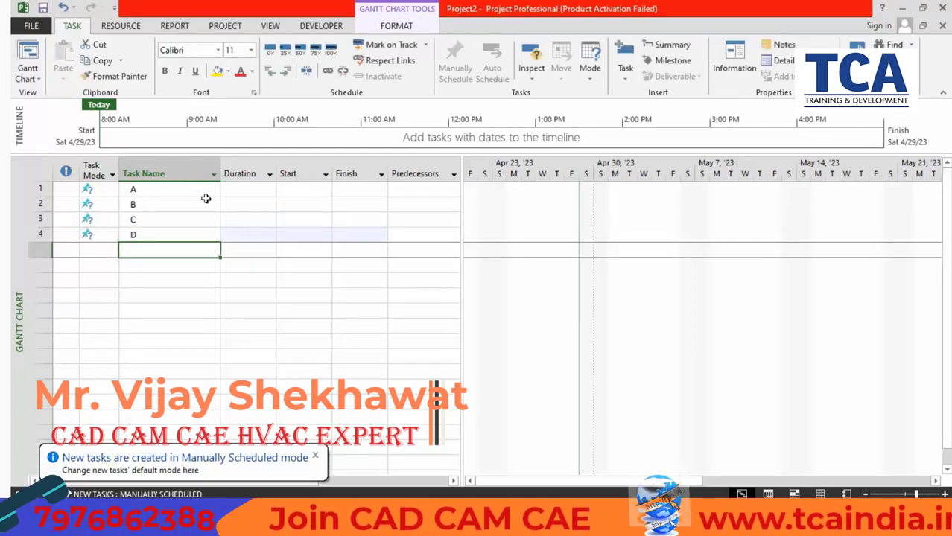
text(E)
key(Return)
text(F)
key(Return)
text(G)
key(Return)
text(H)
key(Return)
text(I)
key(Return)
text(J)
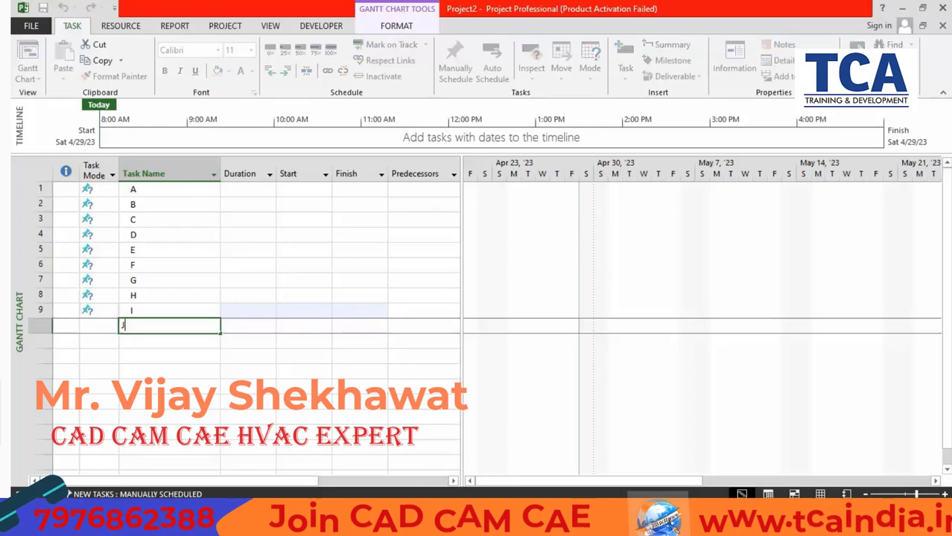
key(Return)
text(K)
key(Return)
text(L)
key(Return)
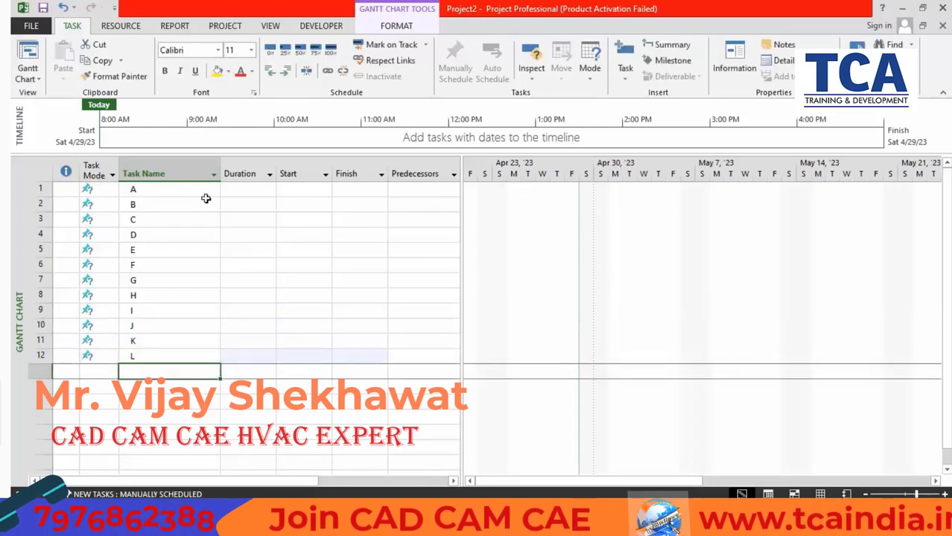
Link all twelve tasks in sequence so that each one follows the task above it
click(165, 167)
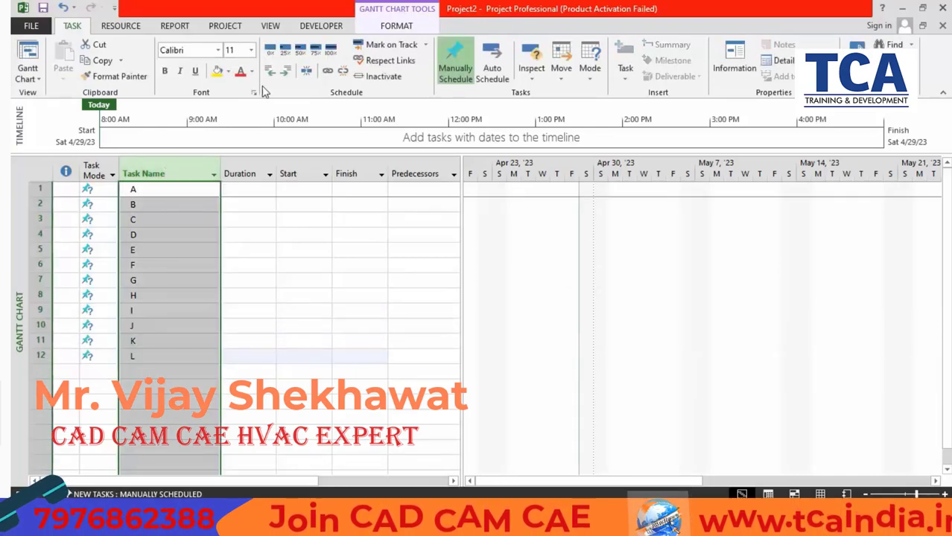
click(332, 70)
Set the durations of tasks A to F to 10, 5, 20, 5, 6 and 5 days
click(244, 192)
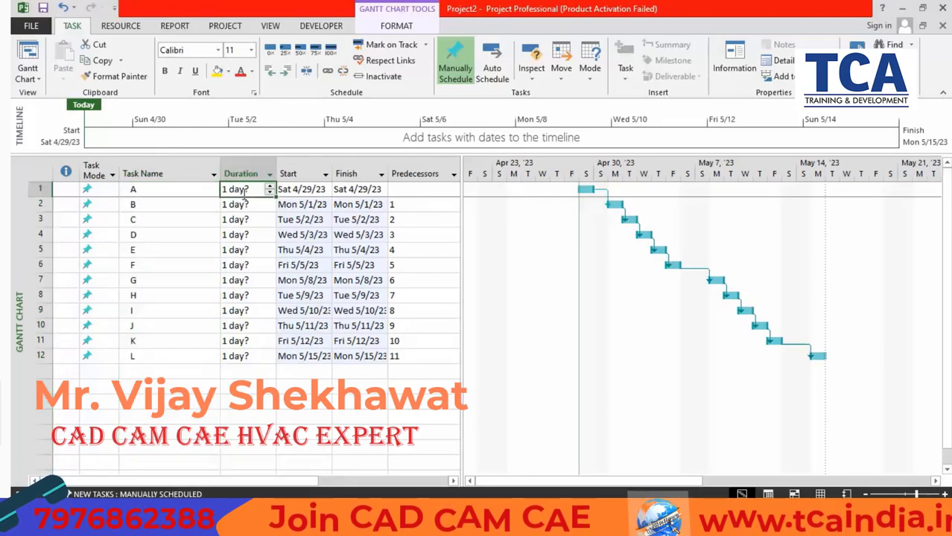
text(10)
key(Return)
text(5)
key(Return)
text(10)
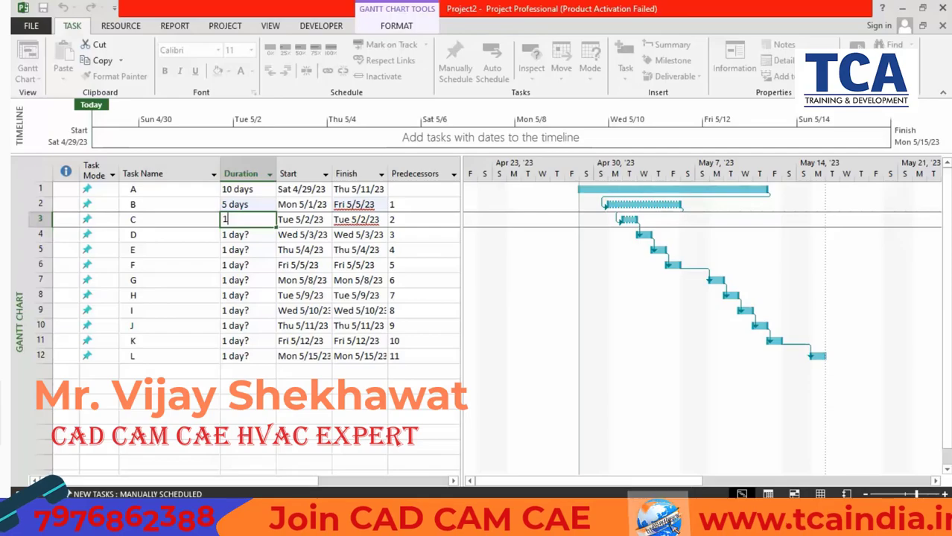
text(20)
key(Return)
text(5)
key(Return)
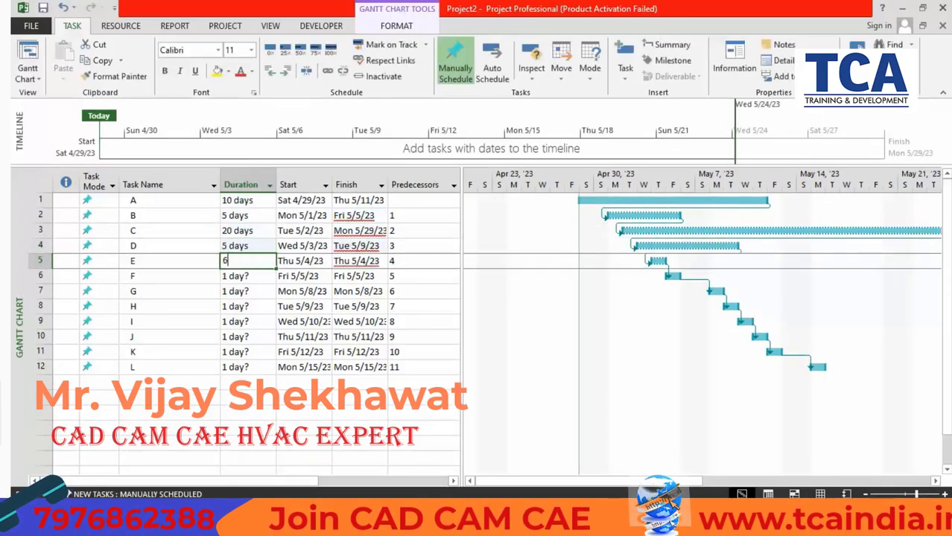
text(6)
key(Return)
text(5)
key(Return)
Set the durations of tasks G to L to 8, 10, 6, 10, 15 and 20 days
text(8)
key(Return)
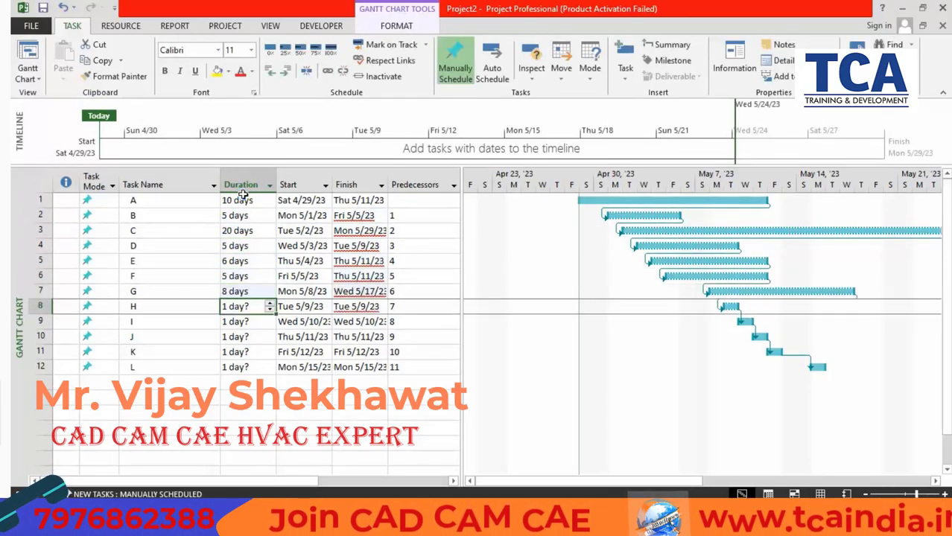
text(10)
key(Return)
text(6)
key(Return)
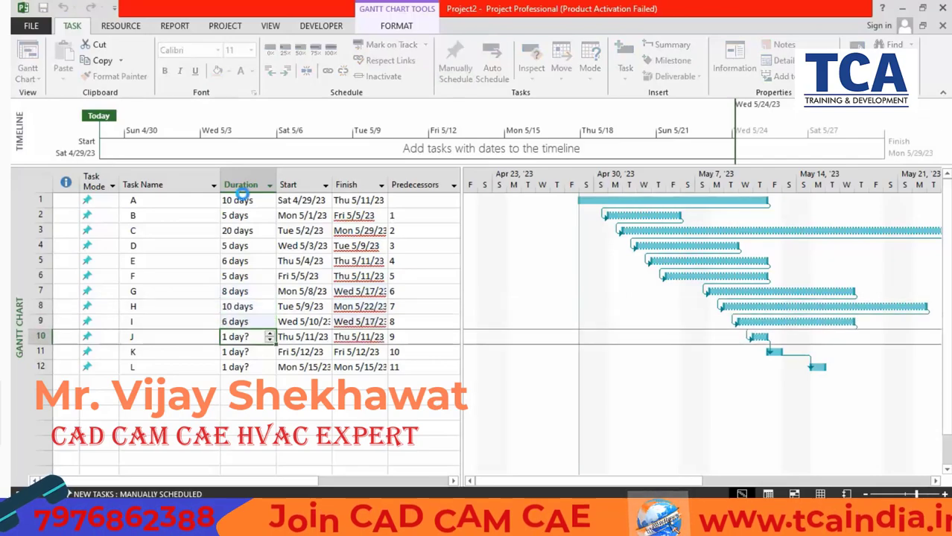
text(10)
key(Return)
text(15)
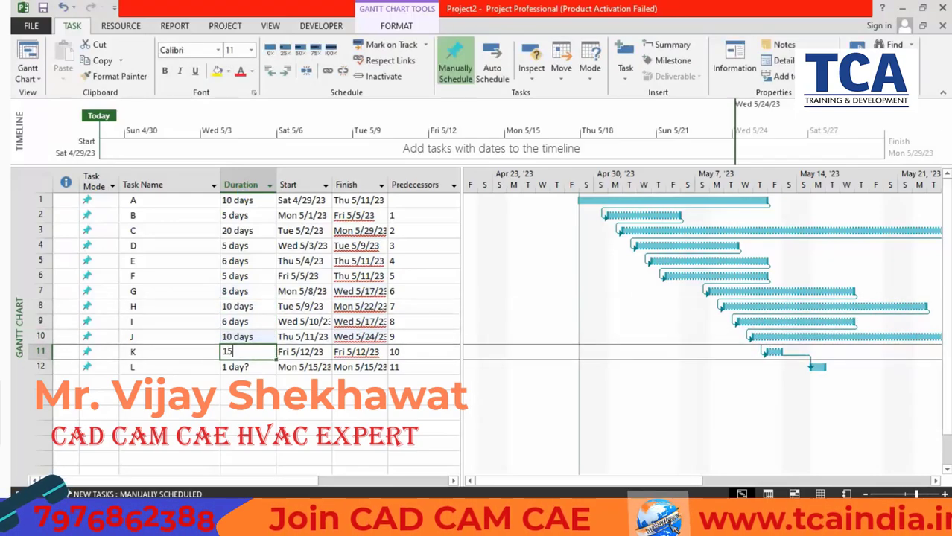
key(Return)
text(20)
key(Return)
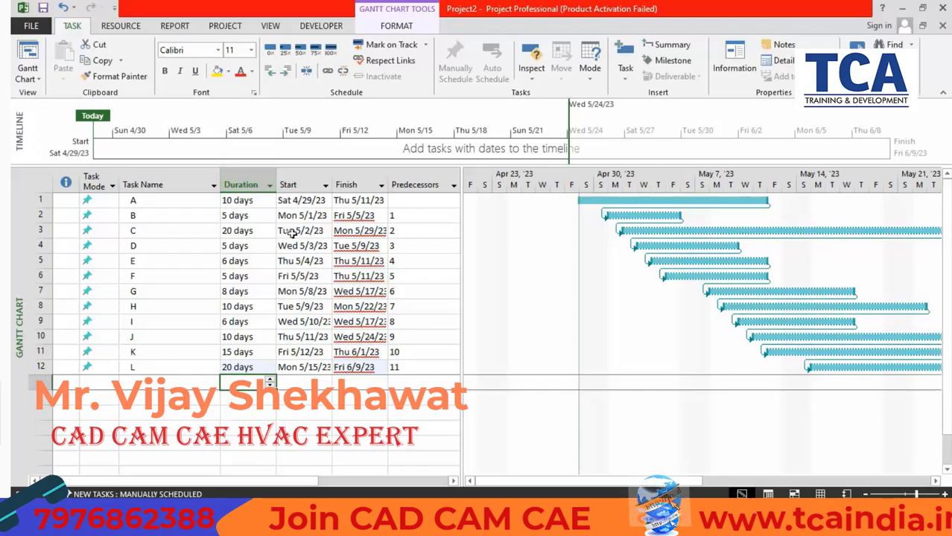
Switch all tasks to Auto Schedule
click(205, 184)
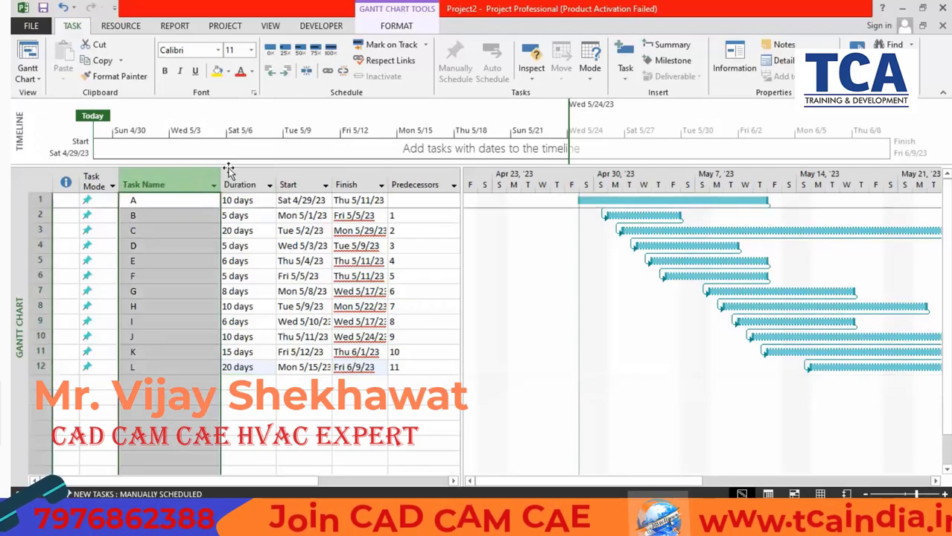
click(493, 69)
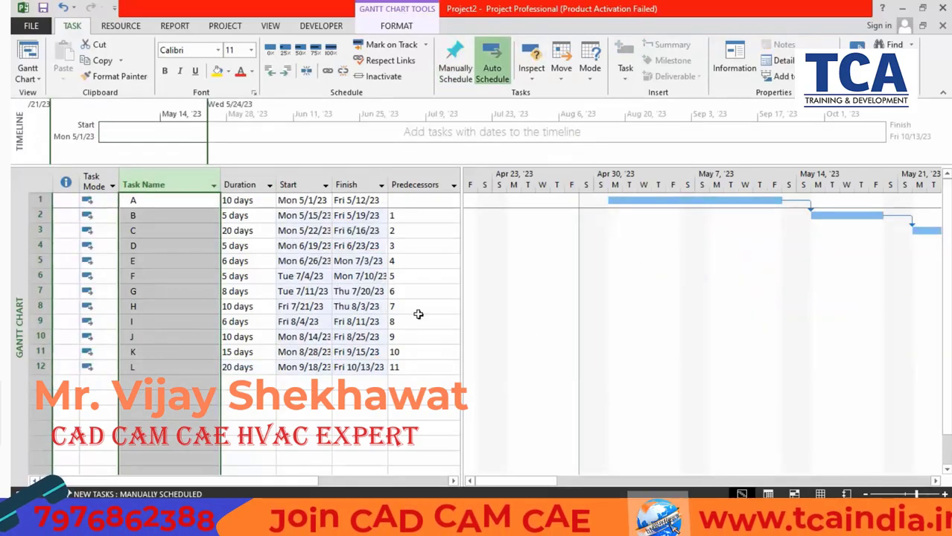
Change the predecessors of tasks I, J and K to 5, 3 and 6 respectively
click(400, 262)
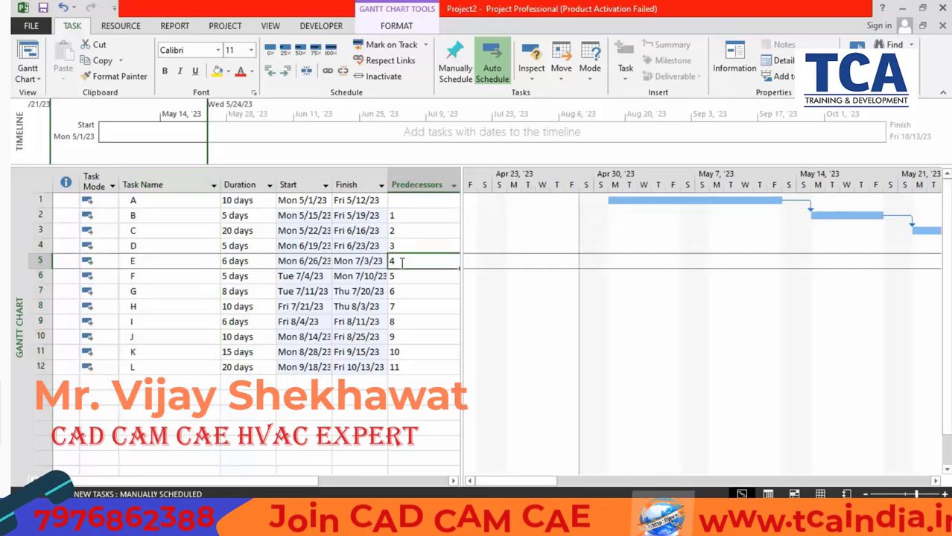
click(401, 322)
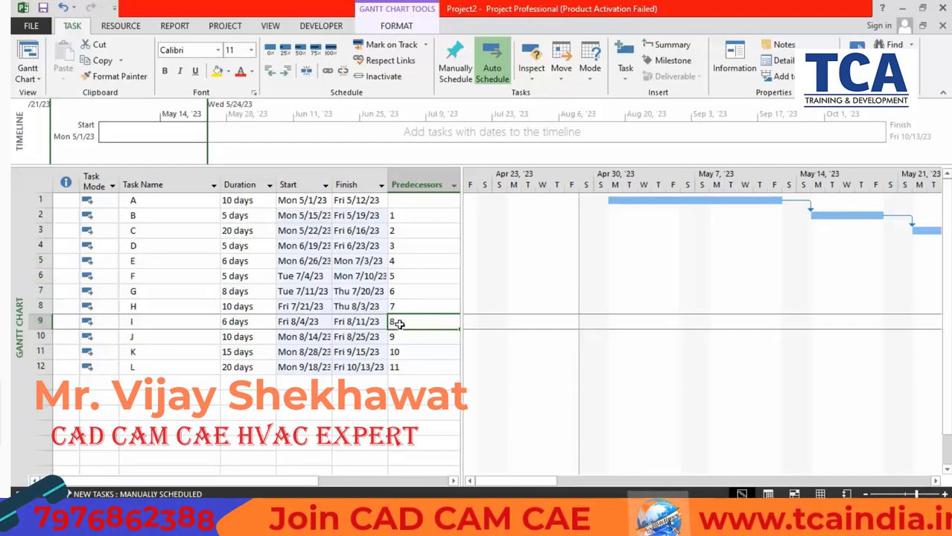
text(5)
key(Return)
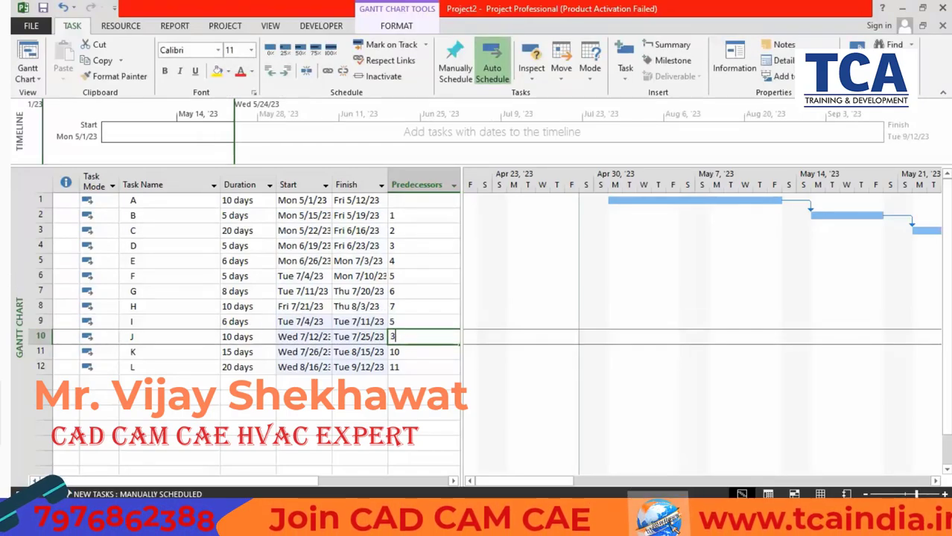
text(3)
key(Return)
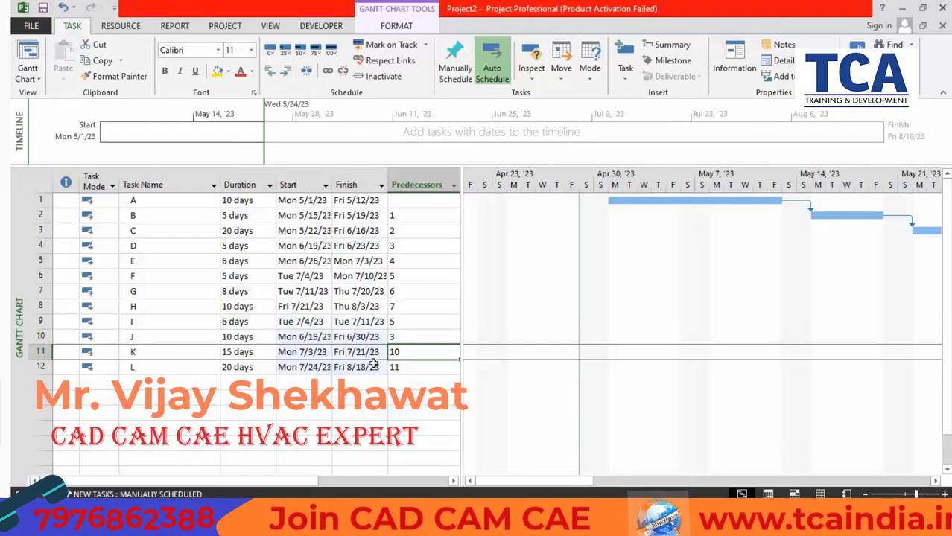
text(6)
key(Return)
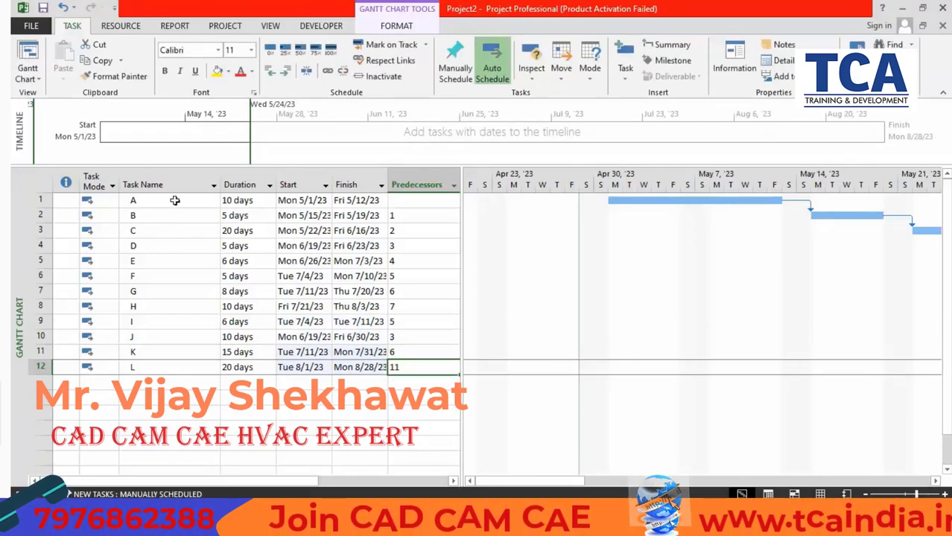
Reapply Auto Schedule to all tasks and change the predecessor of task G to 2
click(172, 181)
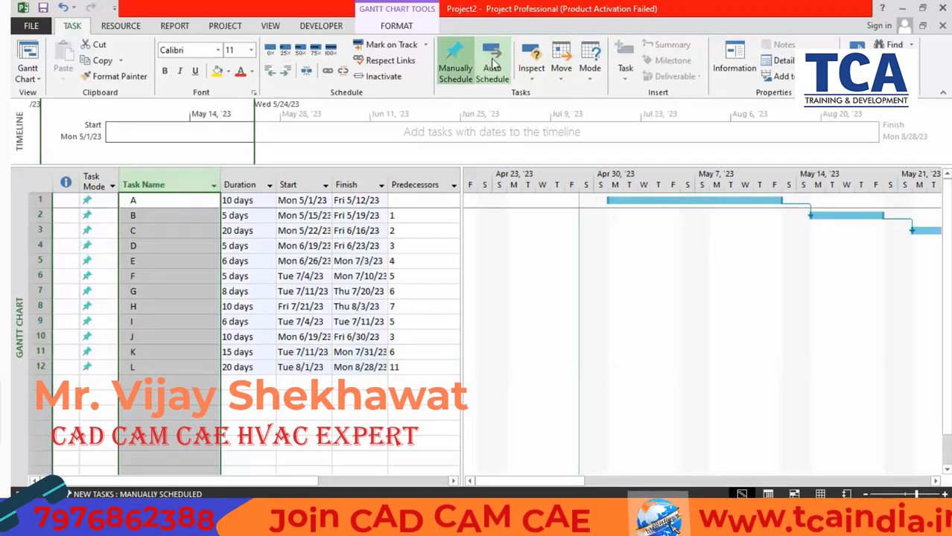
drag(569, 480, 795, 479)
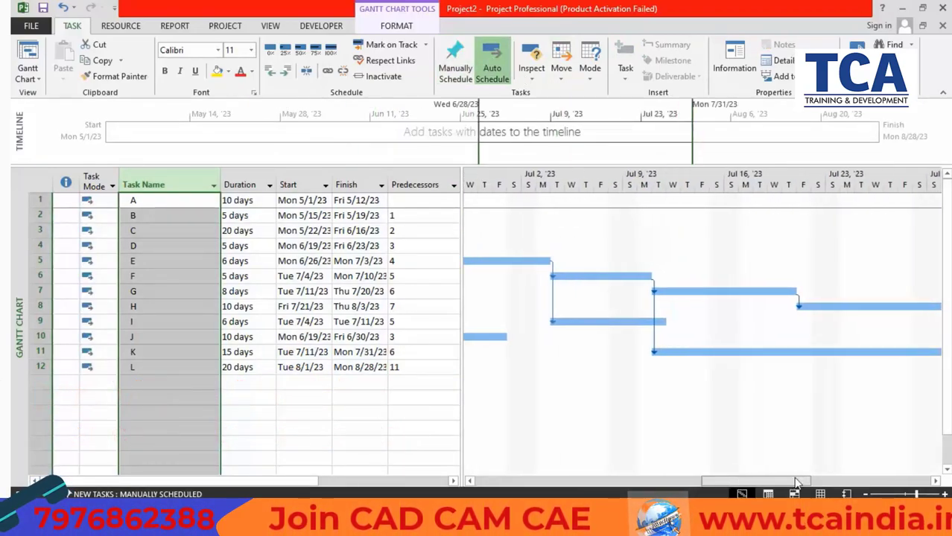
click(399, 291)
text(2)
key(Return)
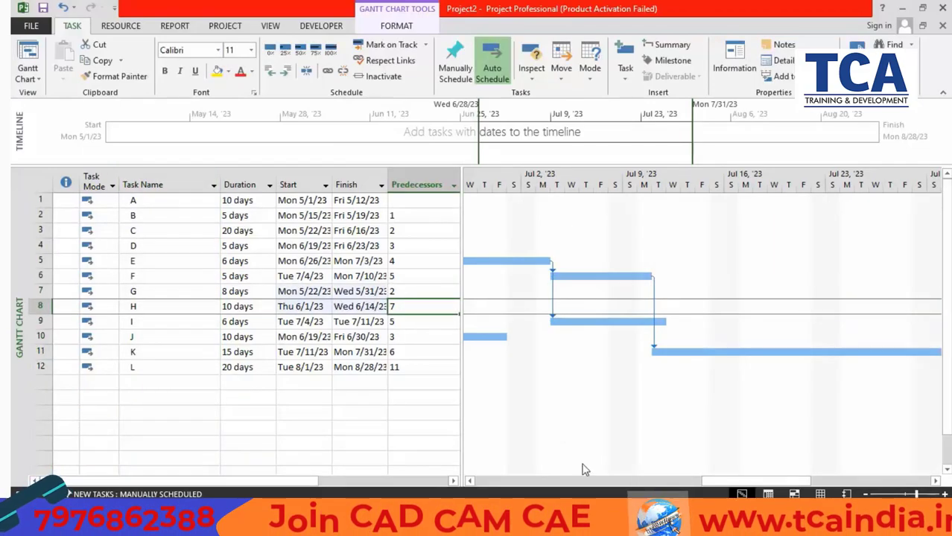
drag(712, 480, 507, 481)
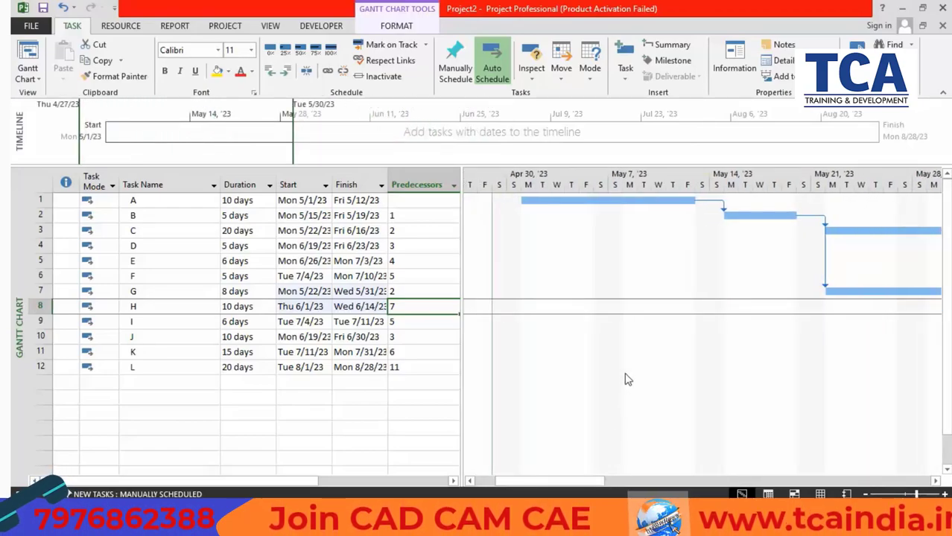
Insert a % Complete column between the Duration and Start columns
click(251, 184)
right_click(251, 184)
click(296, 184)
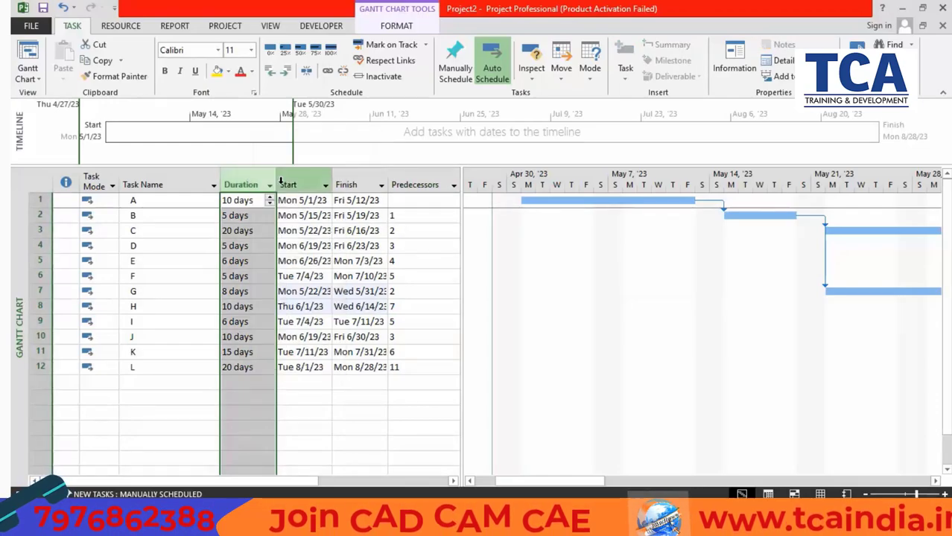
right_click(296, 183)
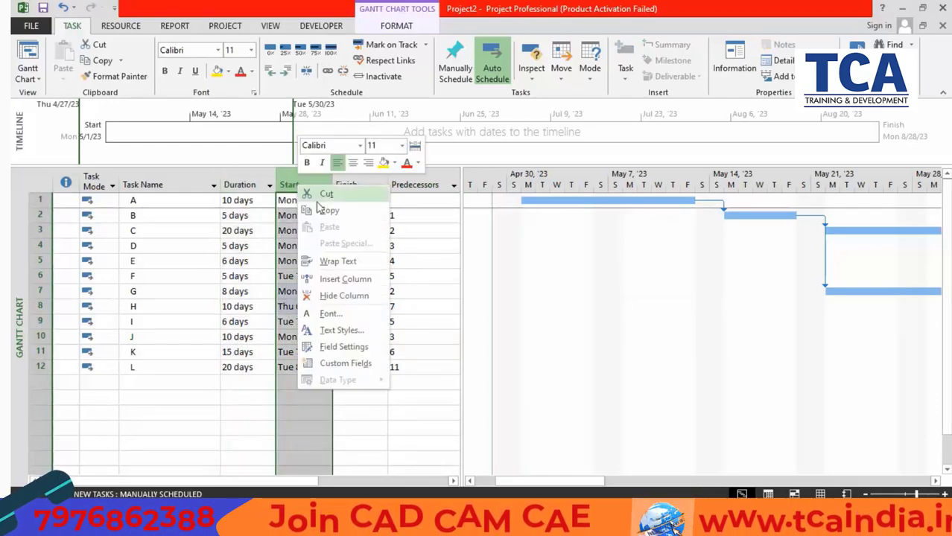
click(339, 279)
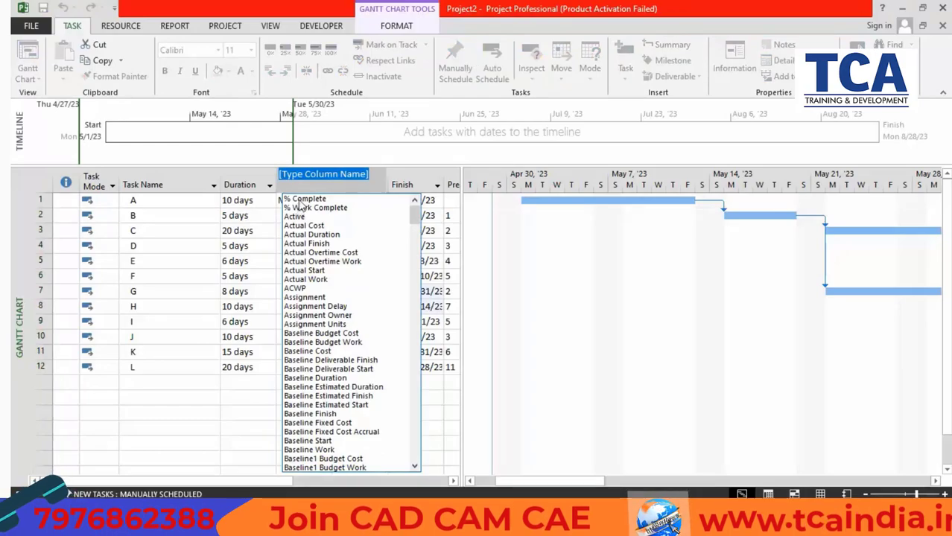
click(300, 200)
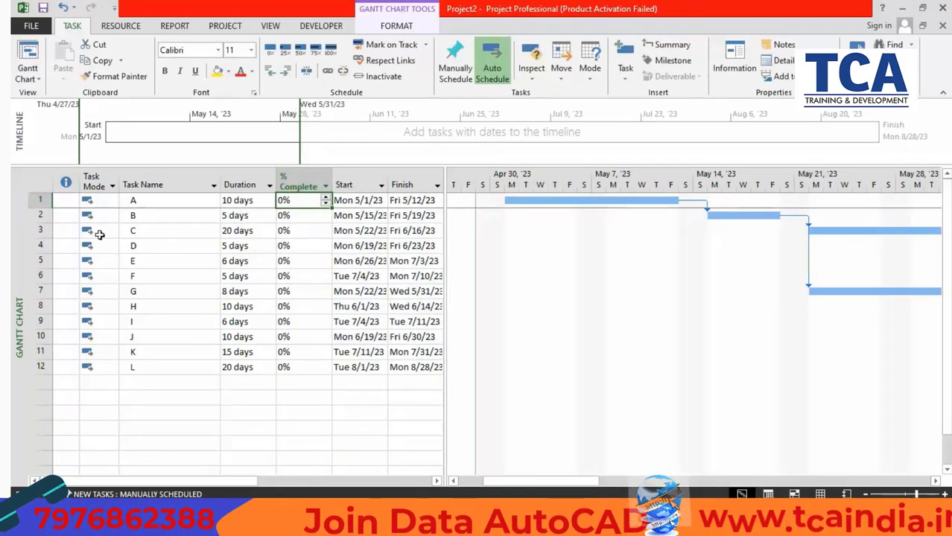
Mark task B as 75% complete and reduce its progress to 40% on its Gantt bar
click(37, 215)
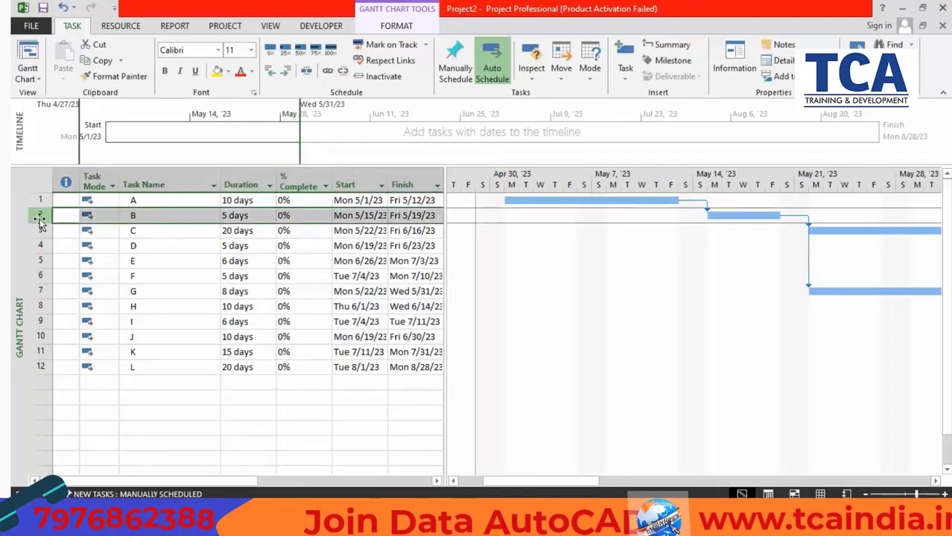
click(314, 54)
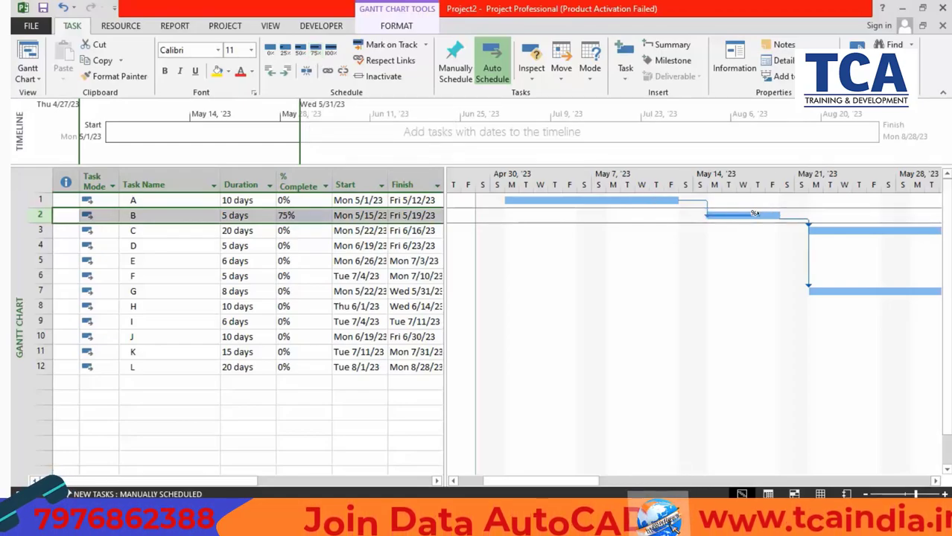
mouse_move(749, 214)
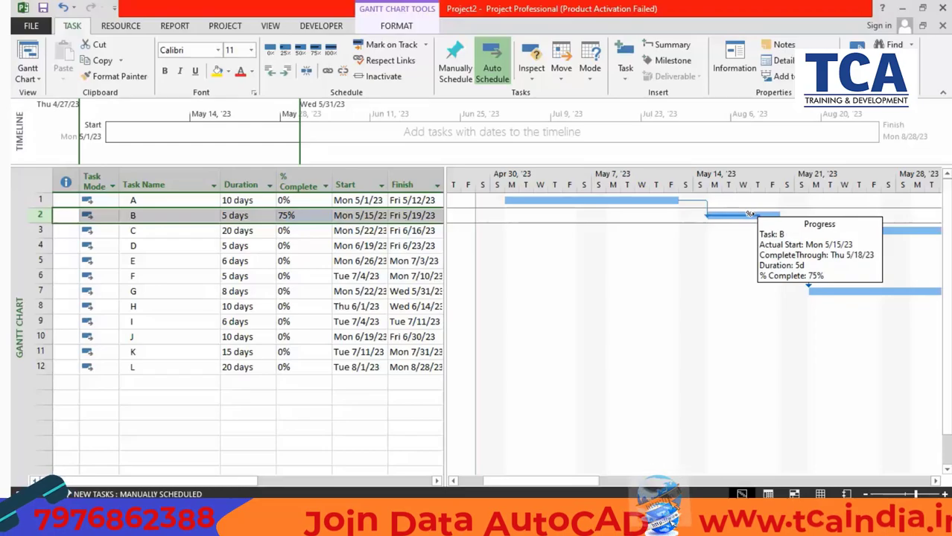
mouse_move(749, 213)
mouse_down()
mouse_move(724, 215)
mouse_move(754, 222)
mouse_up()
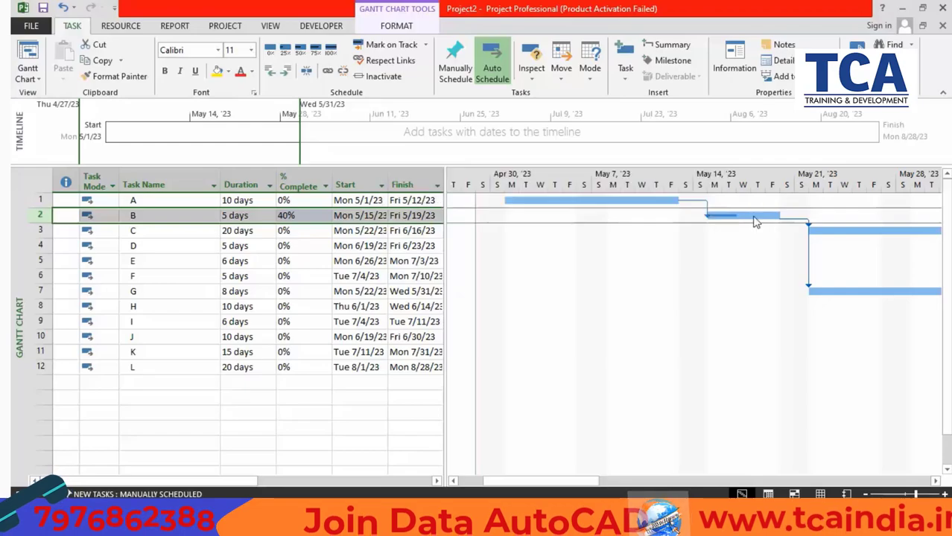
Set the % Complete value of task B to 10% in the task table
click(312, 216)
text(10)
key(Return)
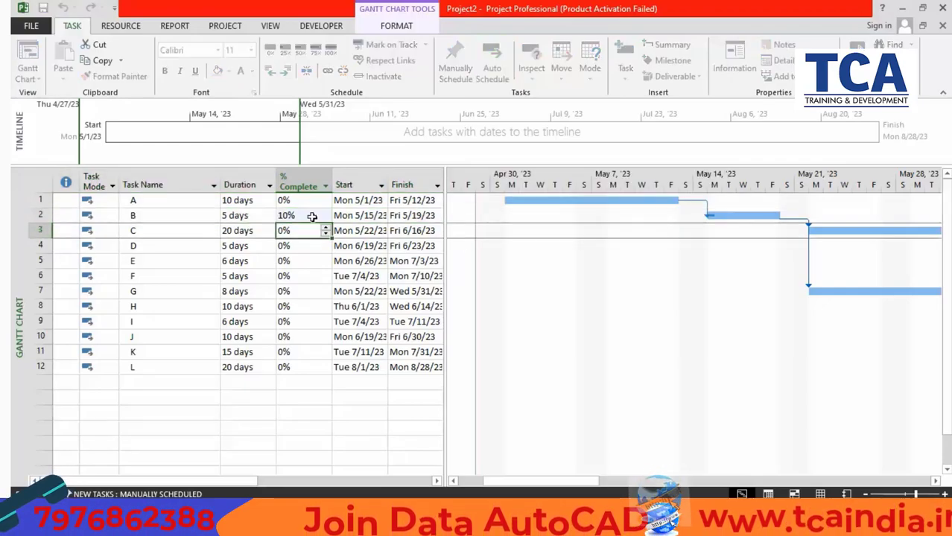
Set task B's % Complete value to 30%, and reset its progress to 0%
click(312, 216)
text(30)
key(Return)
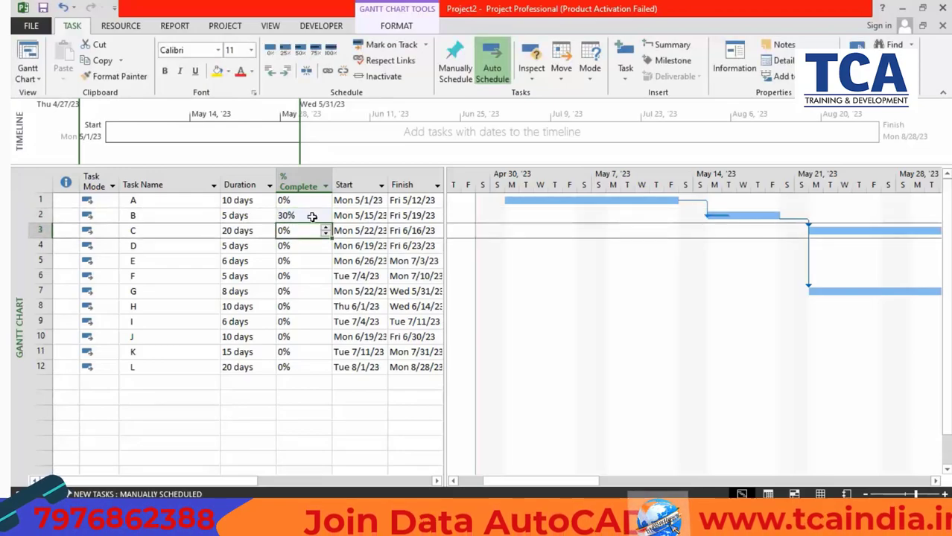
click(41, 215)
click(272, 51)
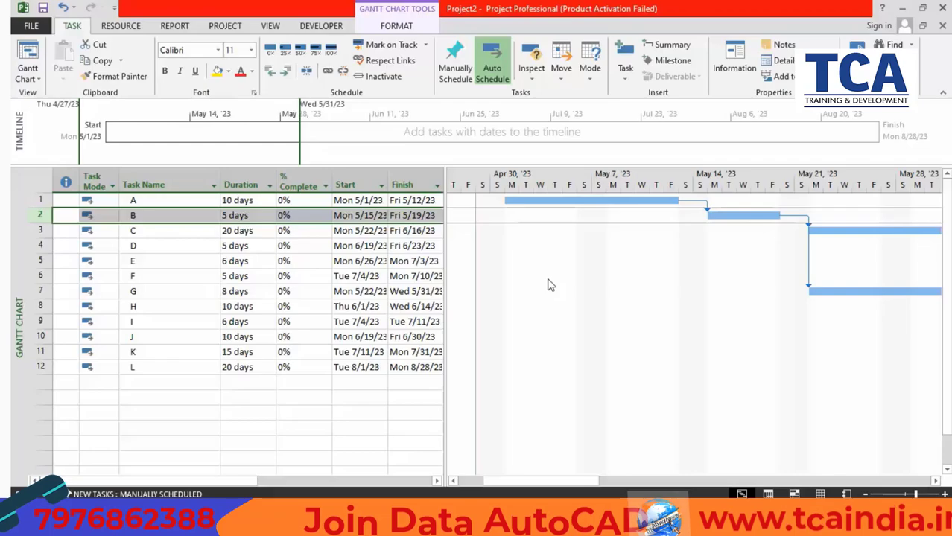
Widen the task table beside the Gantt chart, and widen the Start column to fit its full dates
drag(447, 176, 490, 197)
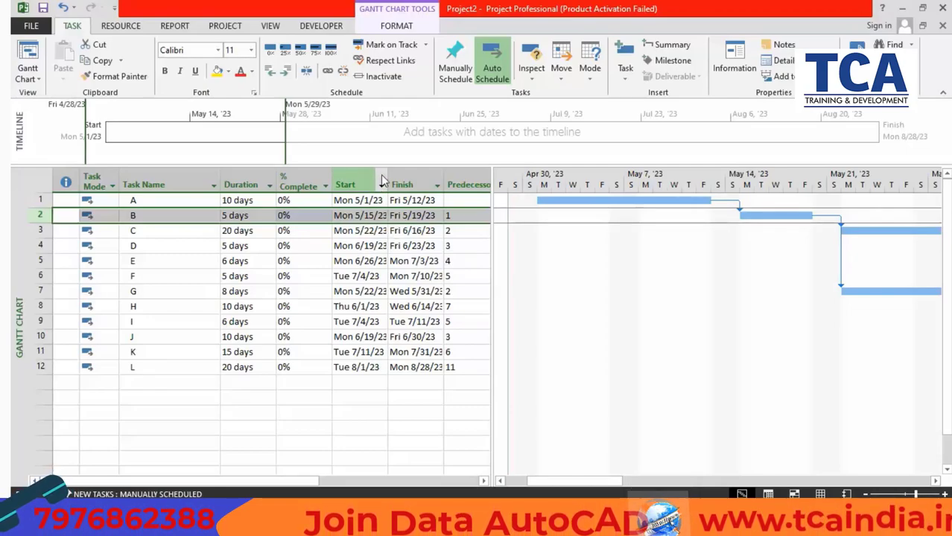
drag(388, 174, 400, 180)
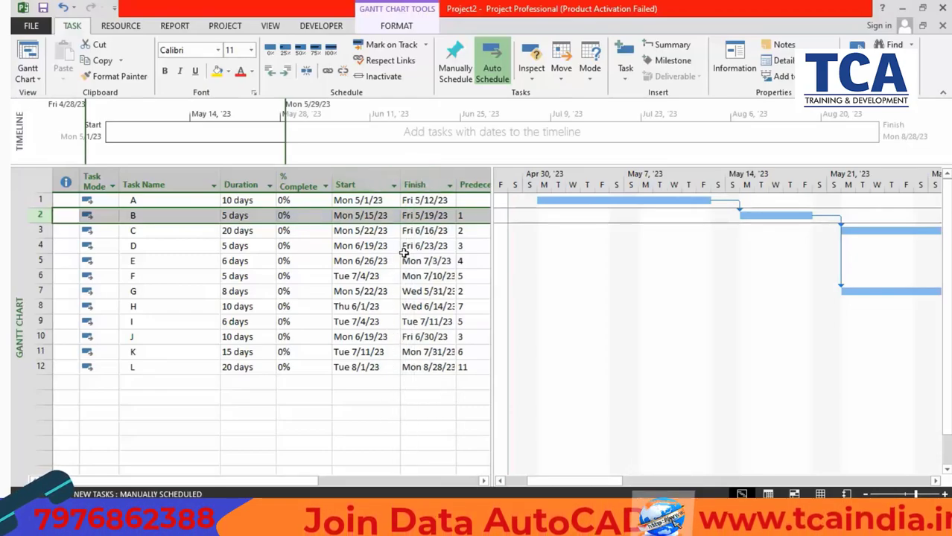
Move task A's start date to Thu 11/10/22 and allow the task to start before the project start date
click(371, 306)
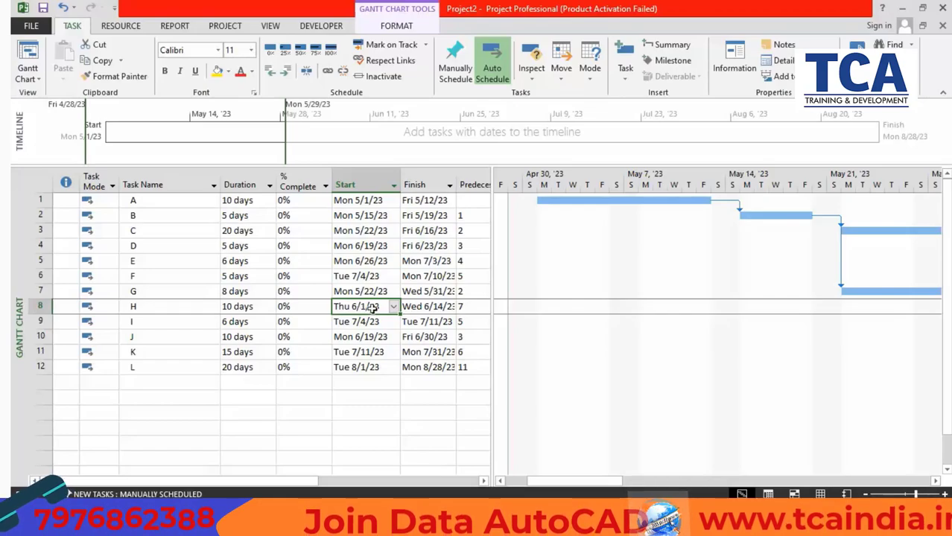
click(378, 200)
click(393, 200)
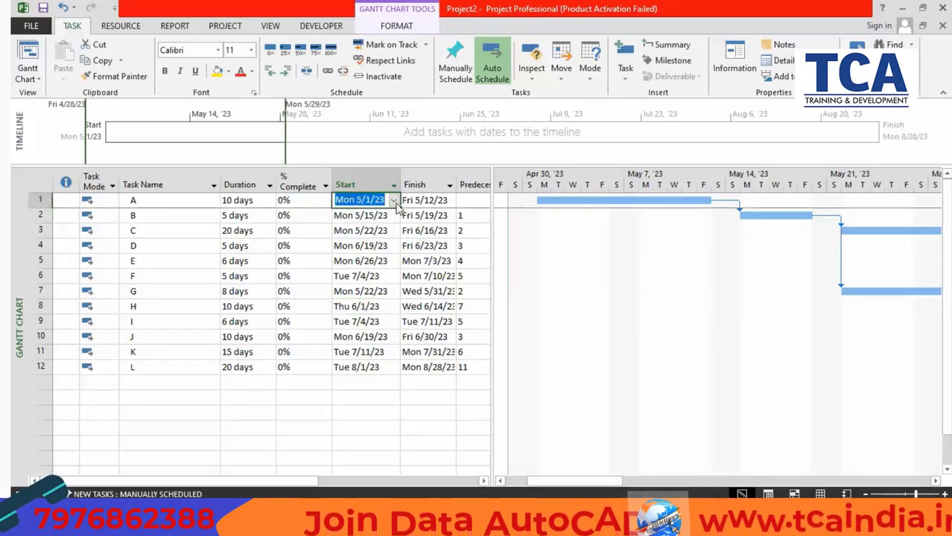
click(278, 215)
click(278, 216)
click(278, 216)
click(277, 216)
click(277, 216)
click(278, 216)
click(355, 253)
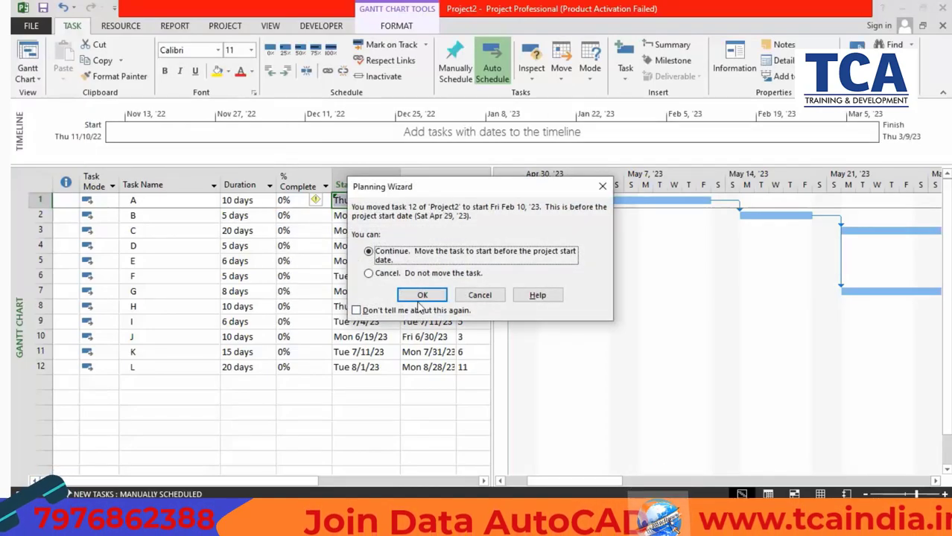
click(420, 297)
click(360, 292)
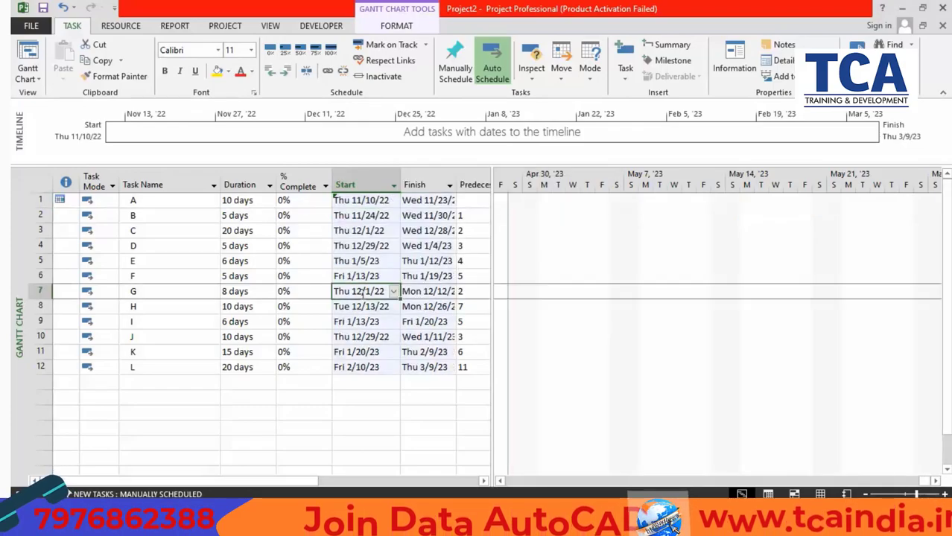
Remove the start-date constraint from task A so it is scheduled automatically
click(378, 205)
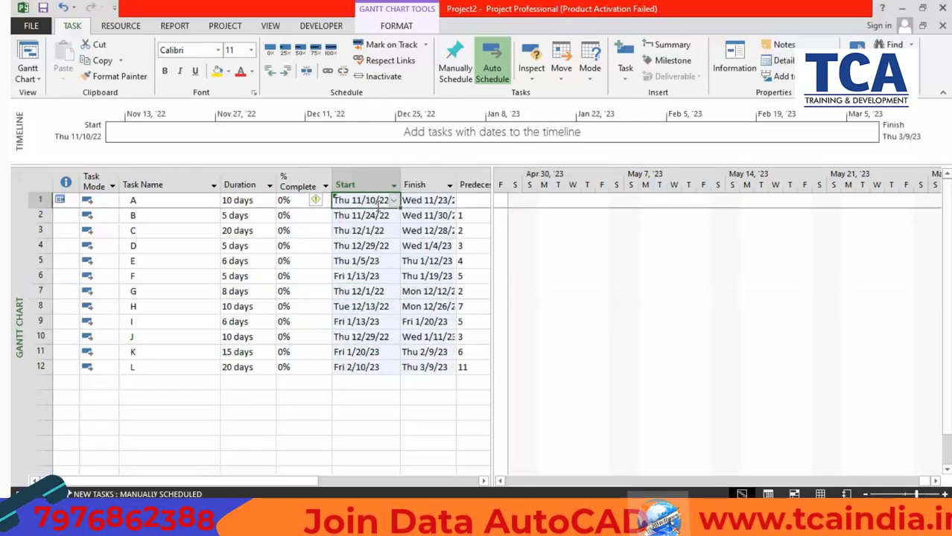
click(322, 202)
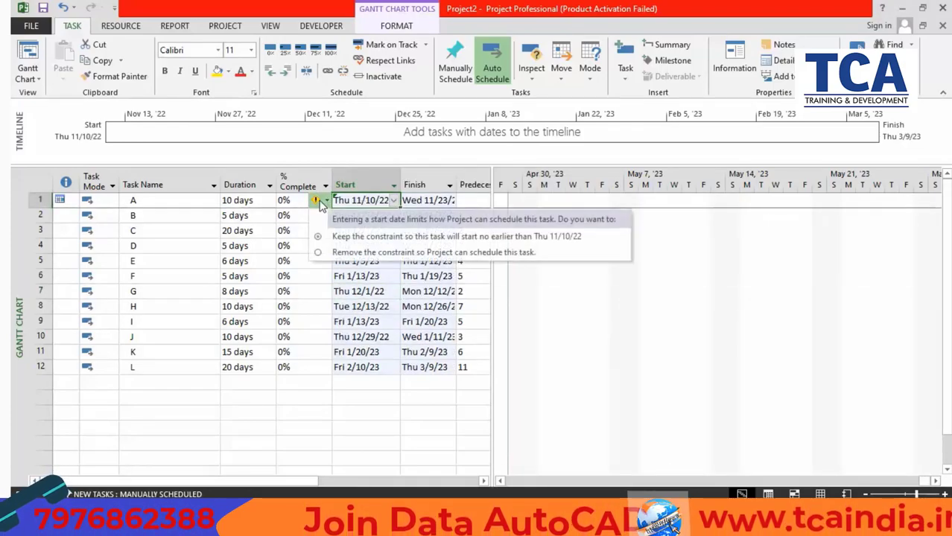
click(359, 252)
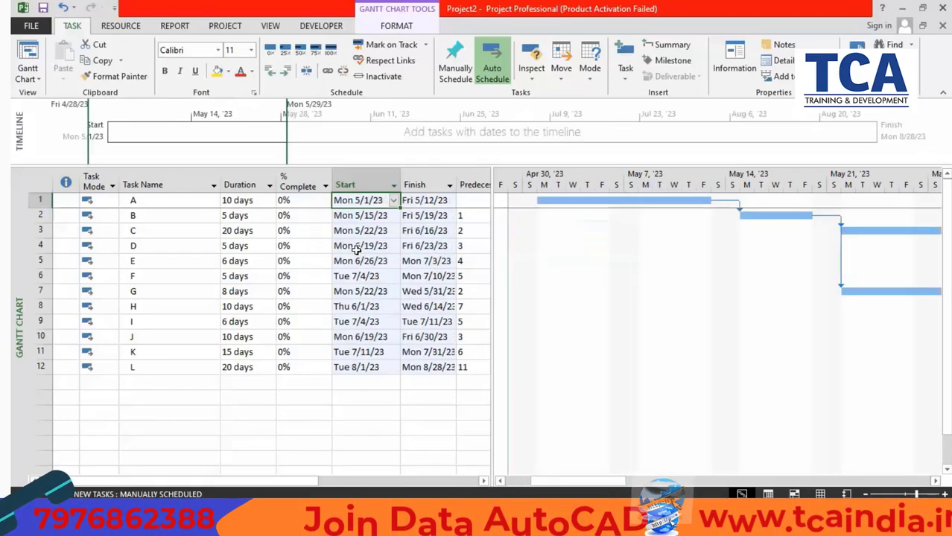
Set task A's start date to 11/10/2022 and bring November 2022 into the Gantt chart
click(371, 203)
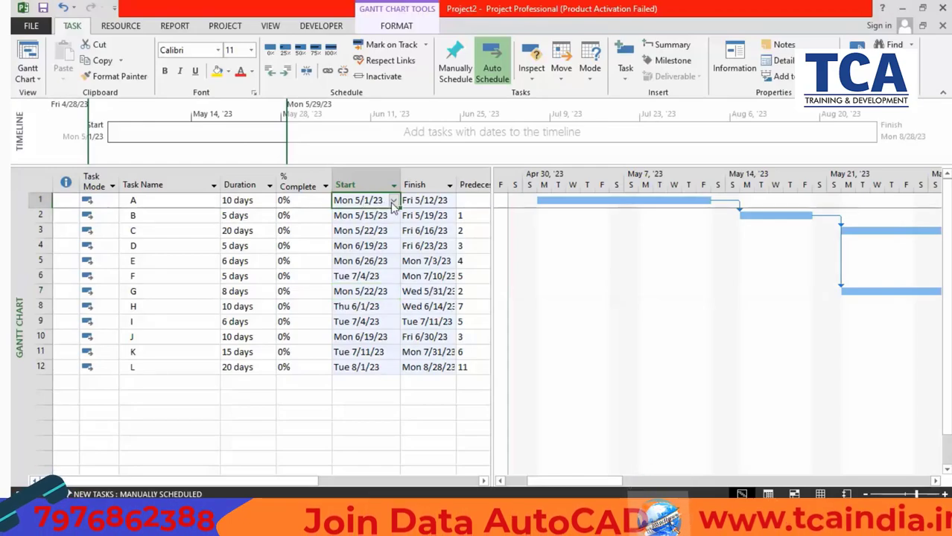
text(11/10/2022)
key(Return)
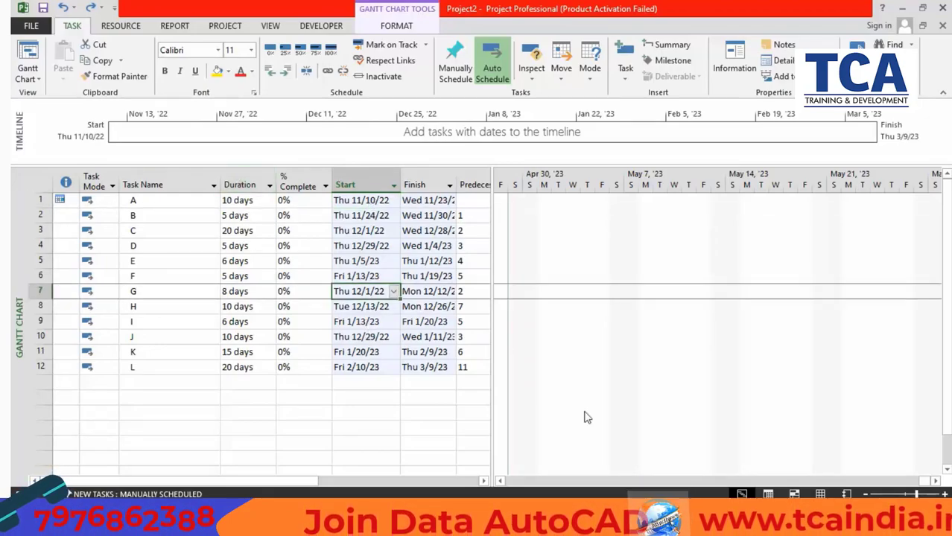
drag(918, 483, 510, 462)
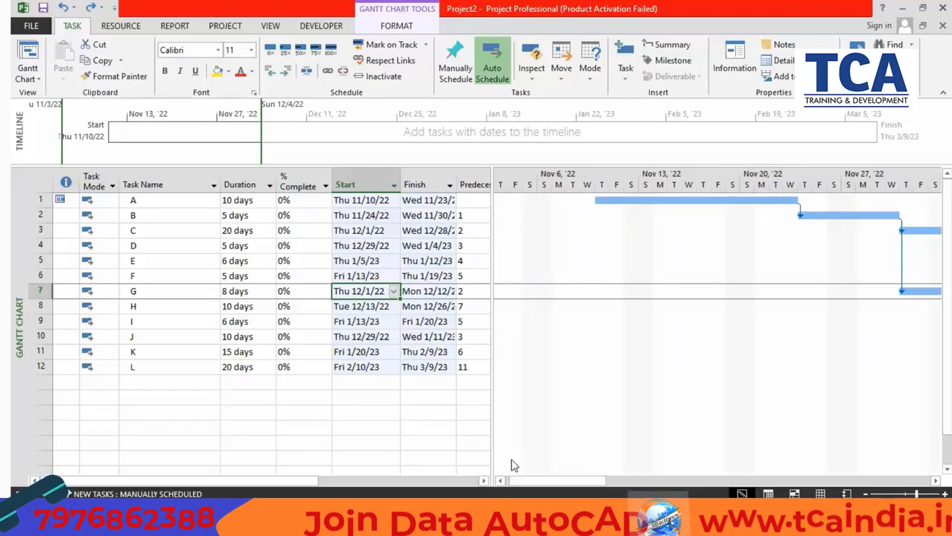
click(358, 229)
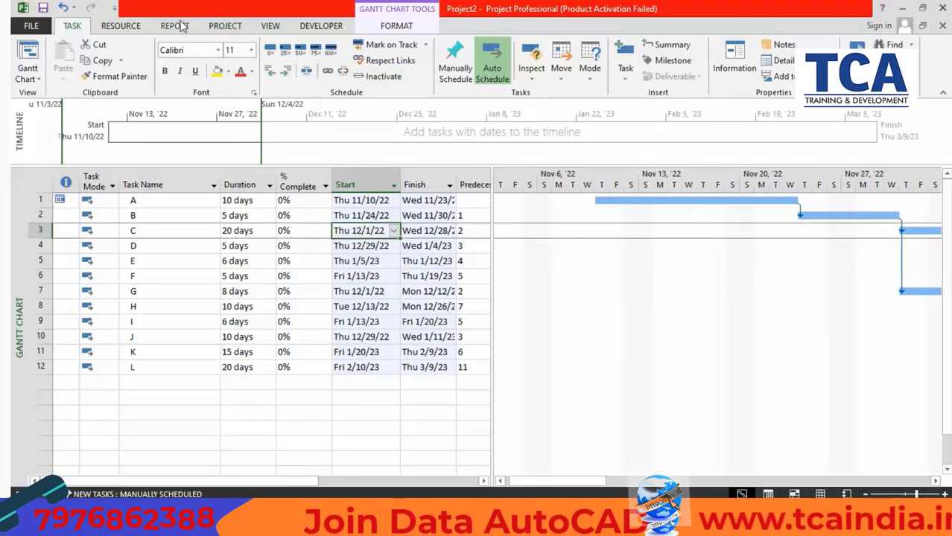
Examine the baselines available in the Set Baseline dialog without saving one
click(226, 27)
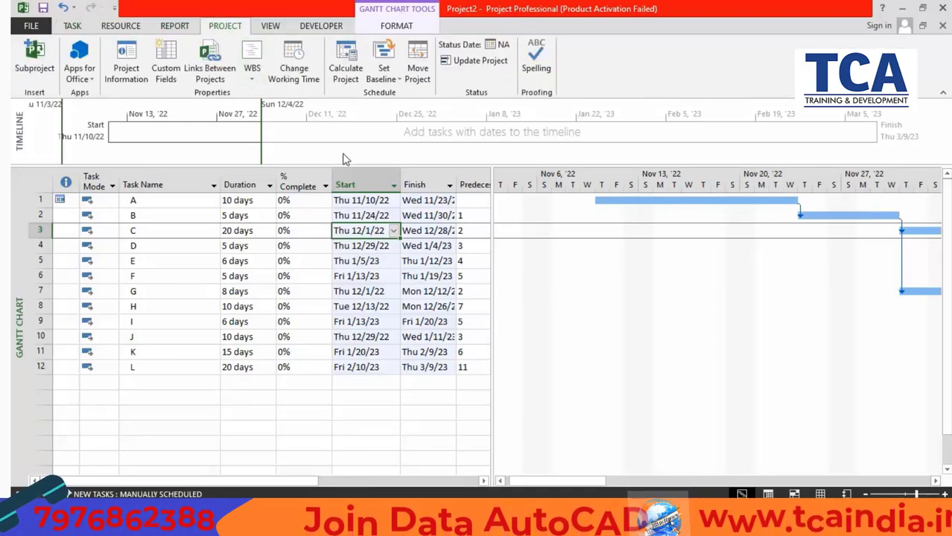
click(399, 81)
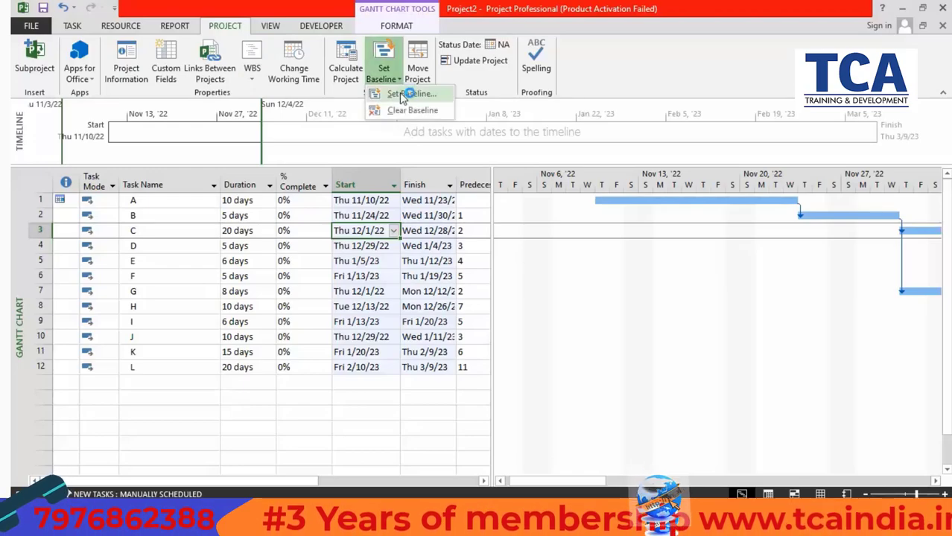
click(409, 93)
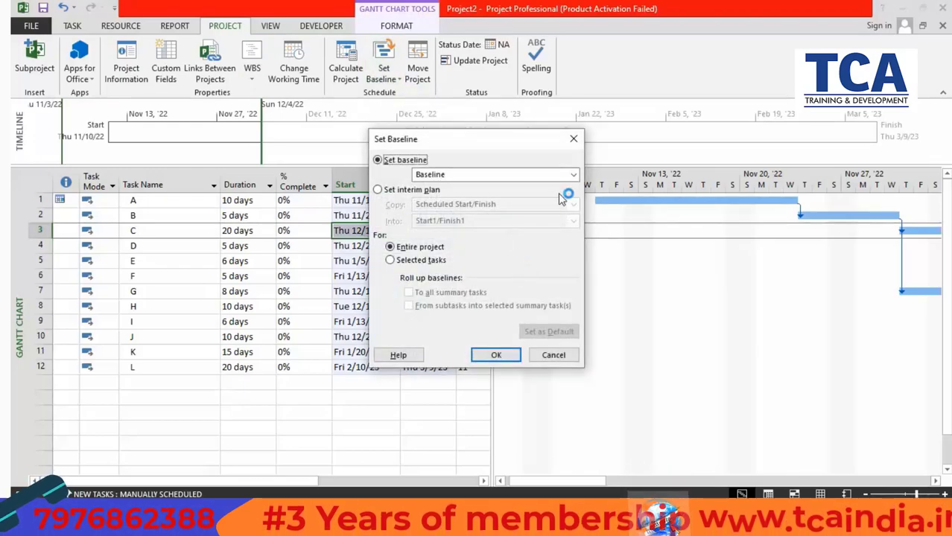
click(572, 176)
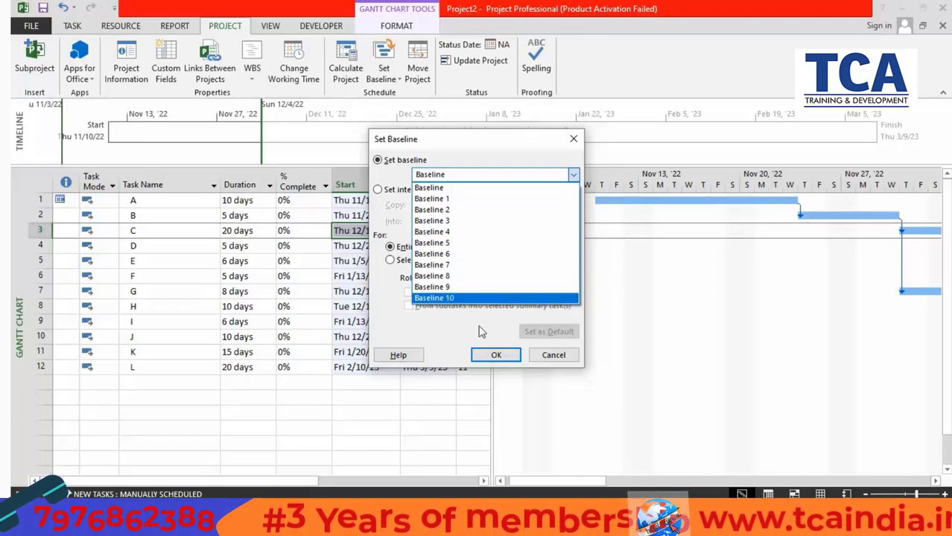
click(550, 354)
click(539, 357)
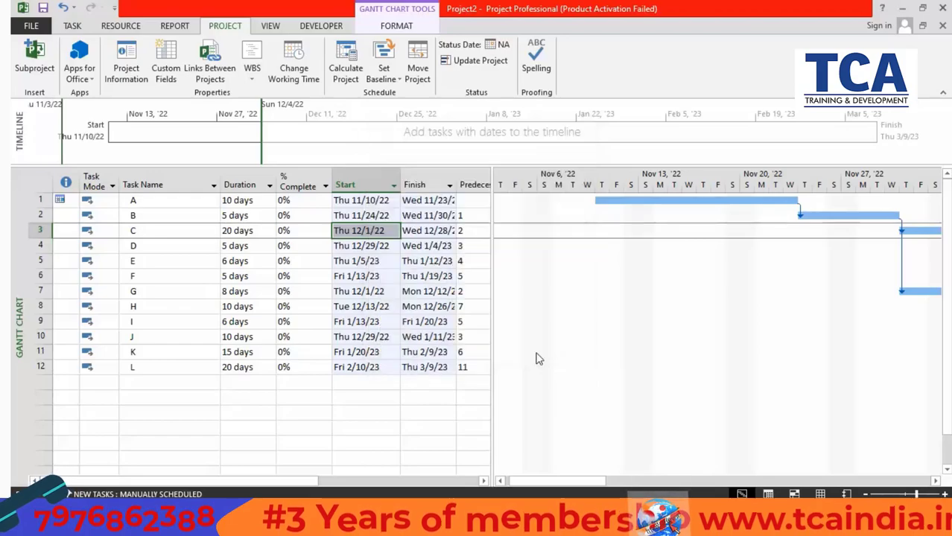
Save the default Baseline for the entire project
click(384, 73)
click(394, 96)
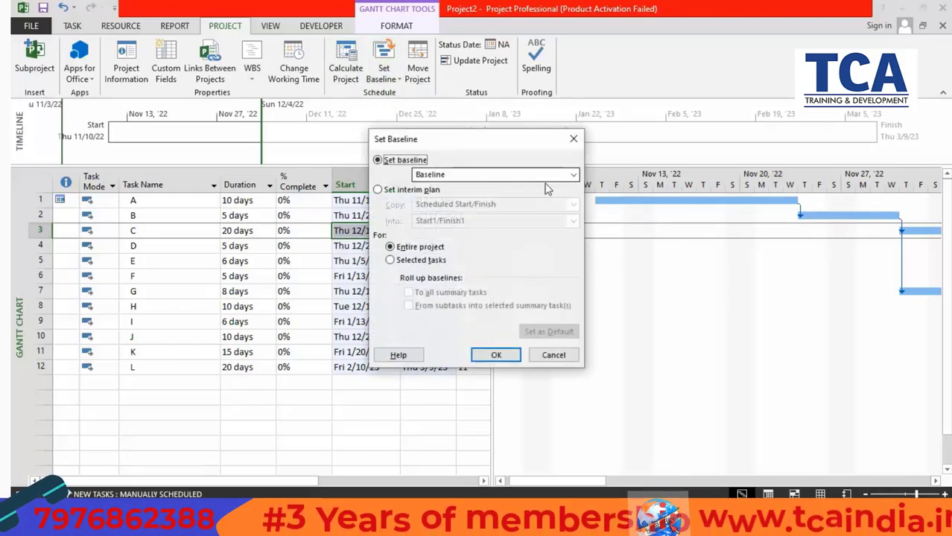
click(573, 176)
click(574, 182)
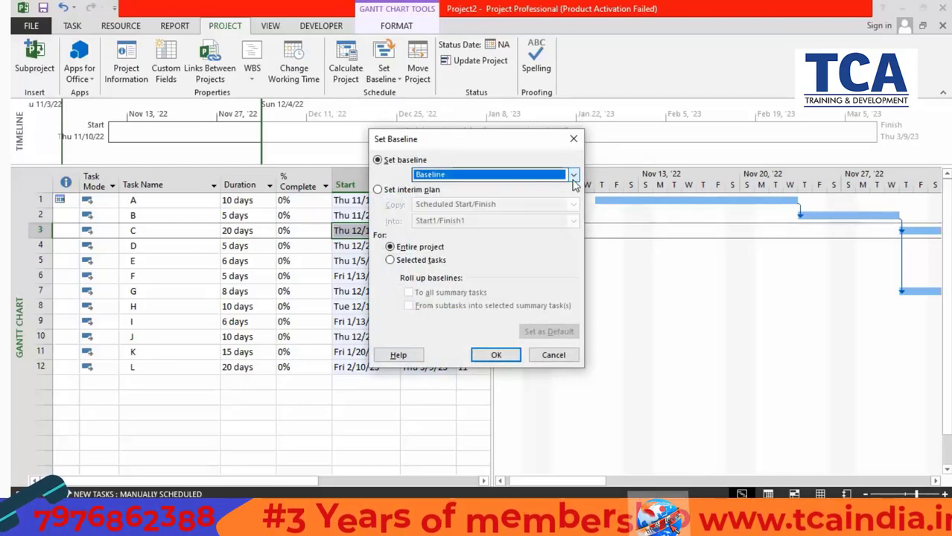
click(480, 356)
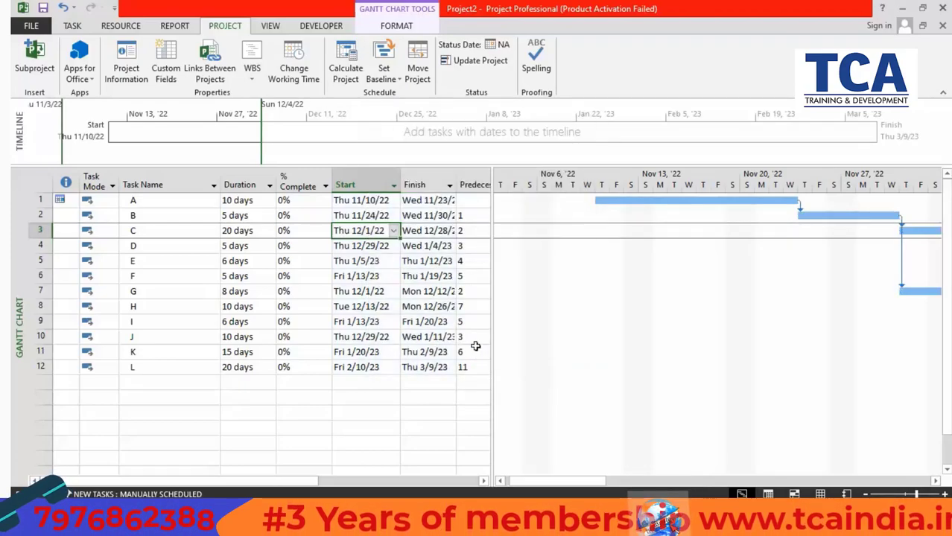
Check the Set Baseline list for the save date of the default Baseline, leaving the settings unsaved
click(383, 73)
click(407, 95)
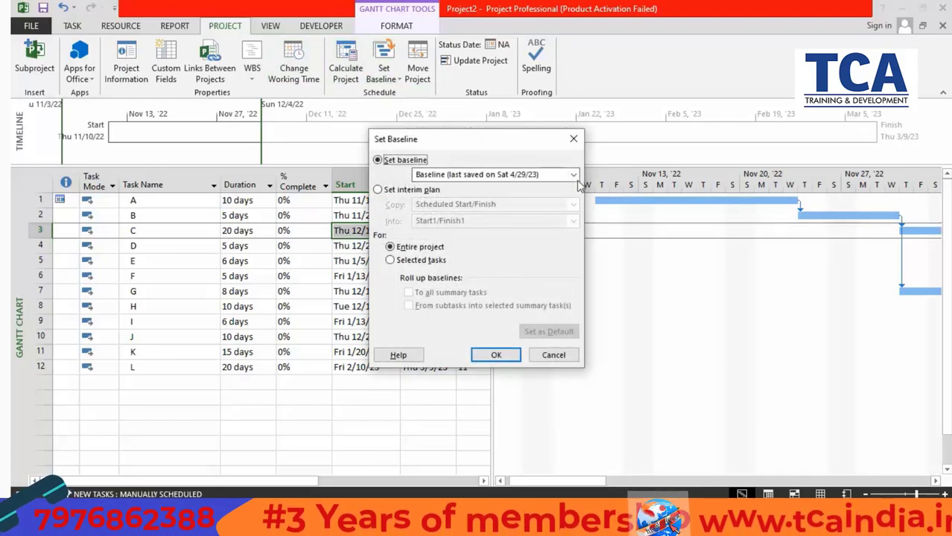
click(574, 176)
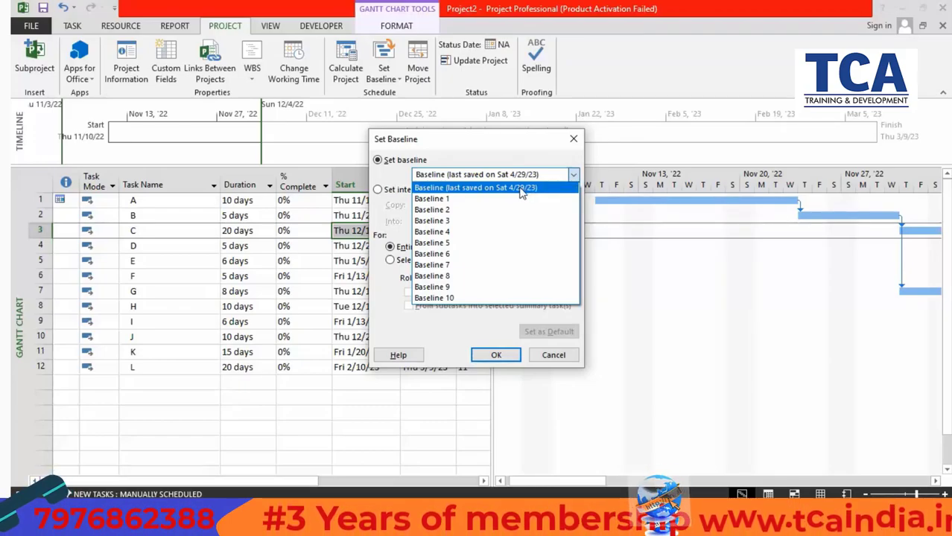
click(536, 359)
click(551, 355)
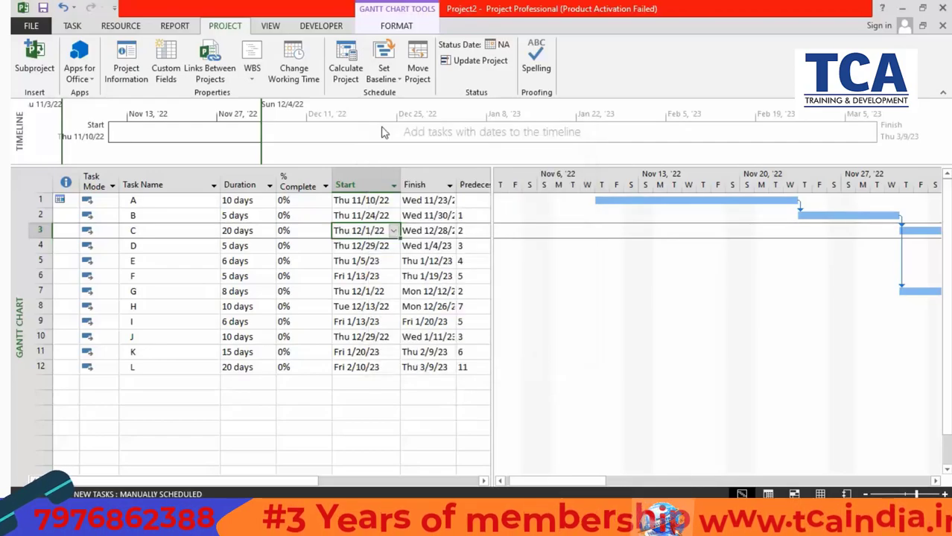
click(389, 75)
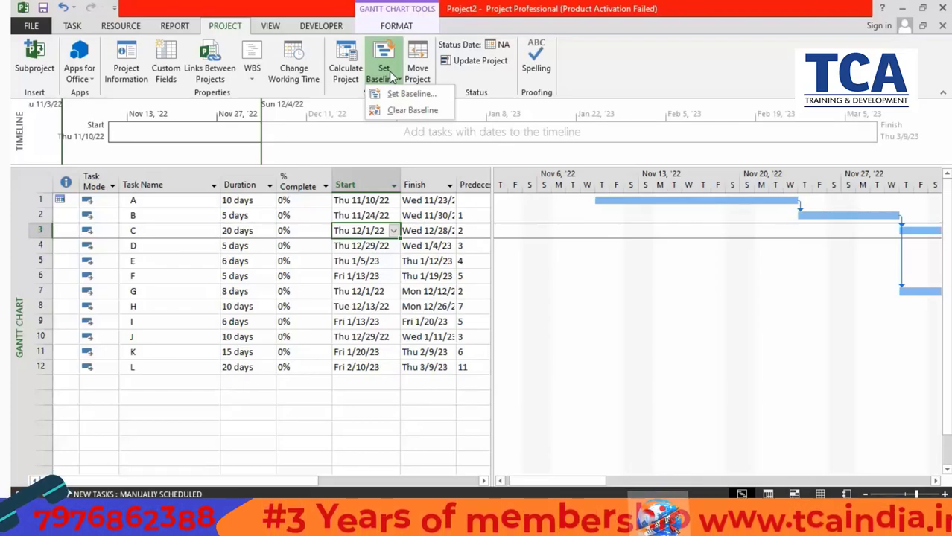
click(394, 94)
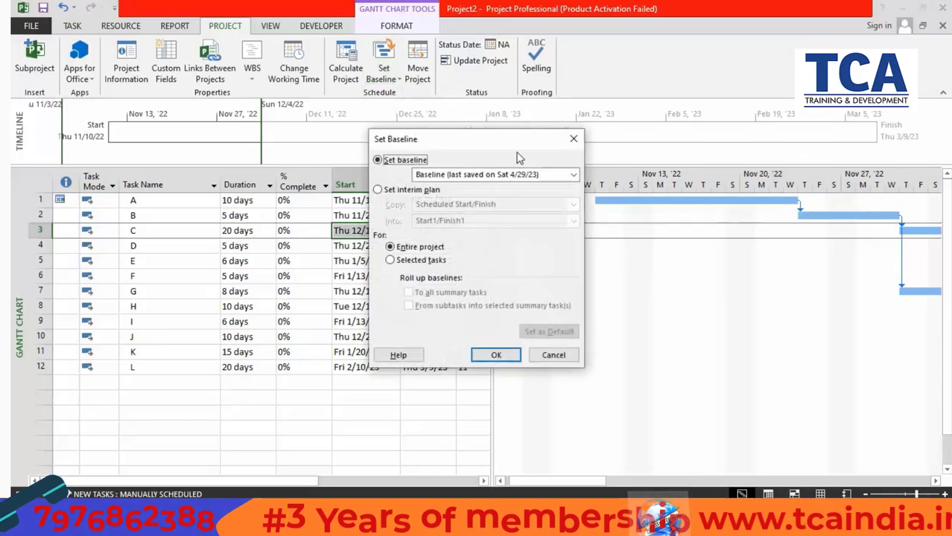
click(572, 139)
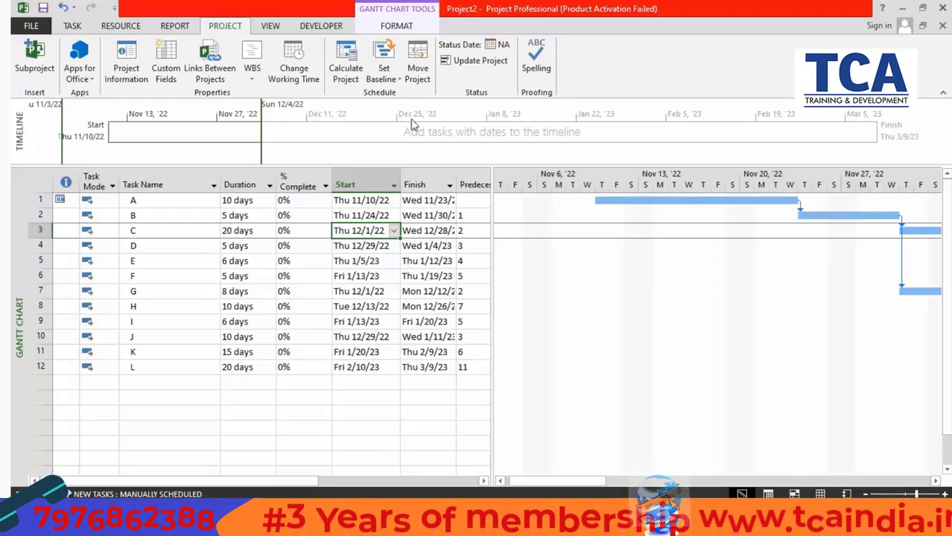
Save Baseline 1 for the entire project
click(384, 73)
click(402, 95)
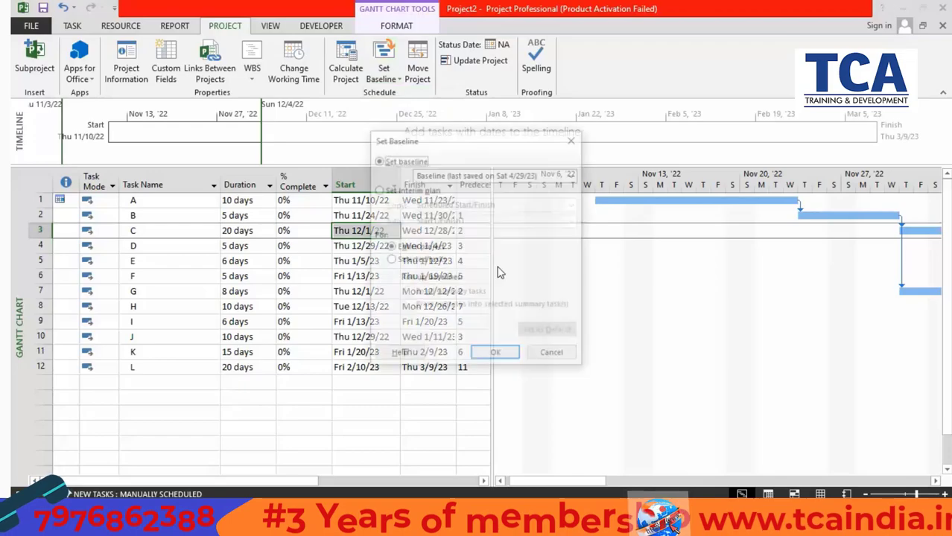
click(574, 174)
click(573, 176)
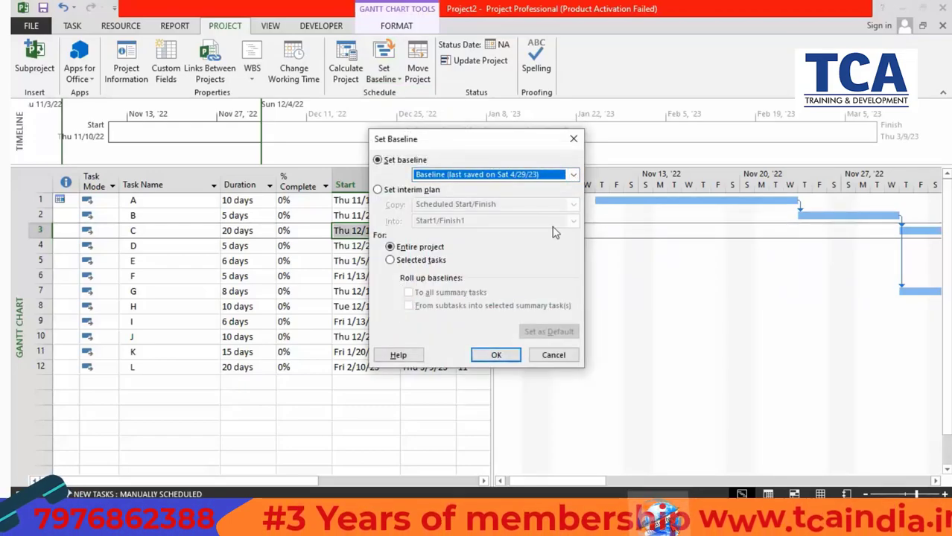
click(573, 176)
click(465, 197)
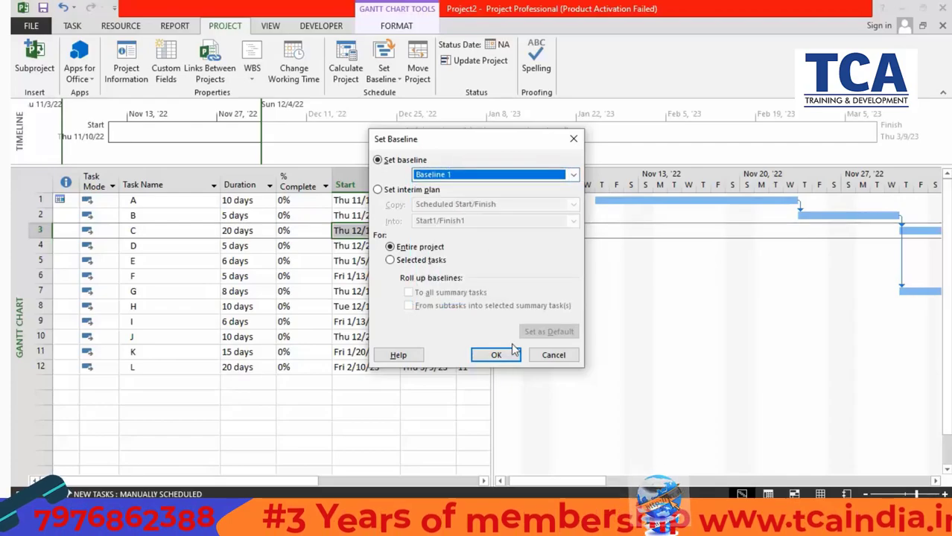
click(509, 351)
Check the Set Baseline list for the save date of Baseline 1, and cancel the dialog
click(384, 78)
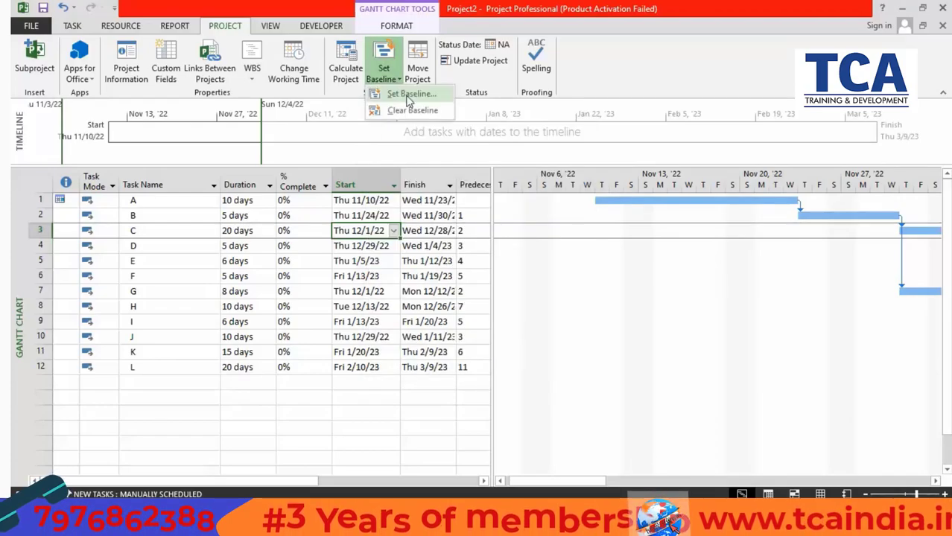
click(402, 105)
click(574, 174)
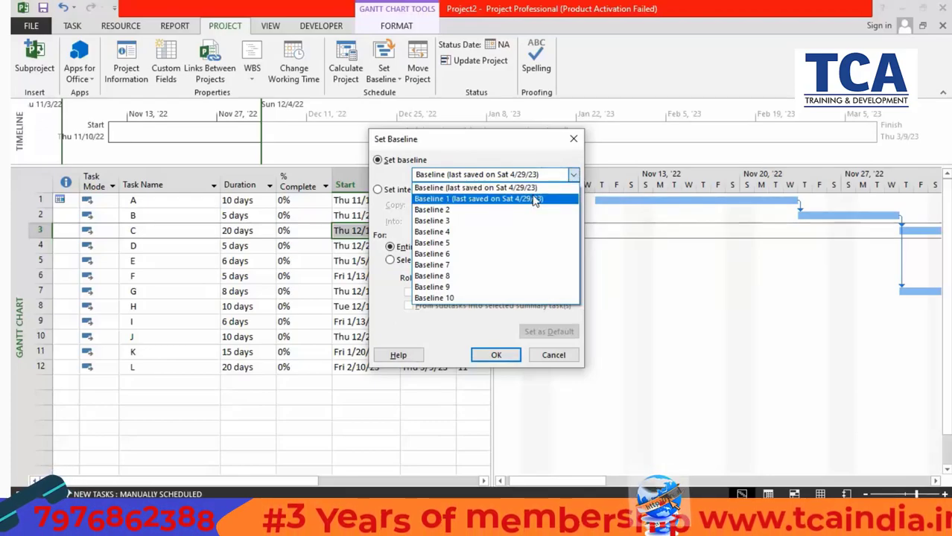
click(548, 355)
click(549, 357)
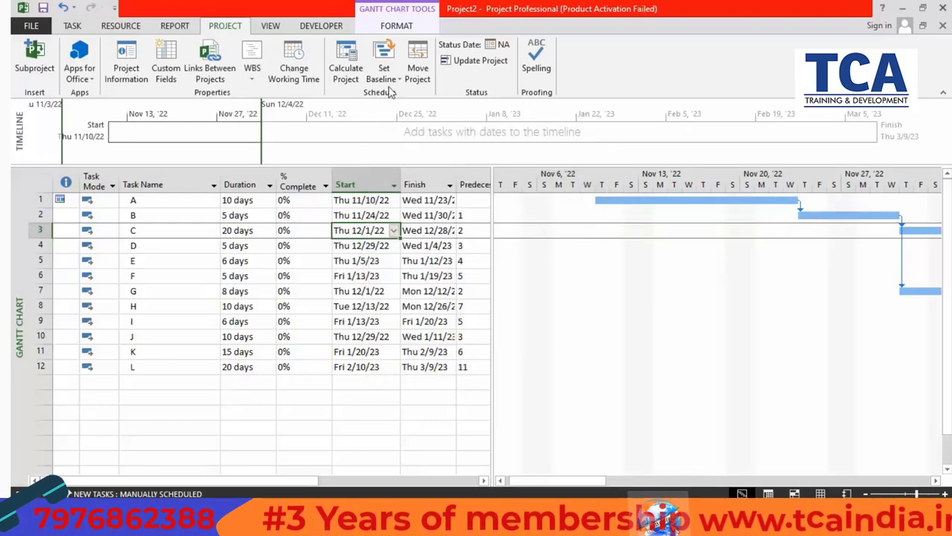
Clear the default Baseline plan for the entire project
click(387, 78)
click(412, 110)
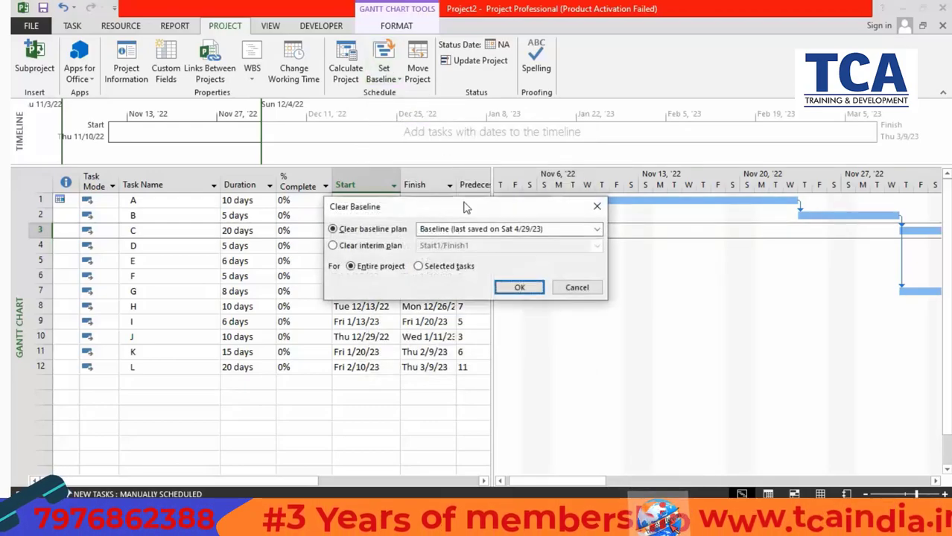
click(597, 232)
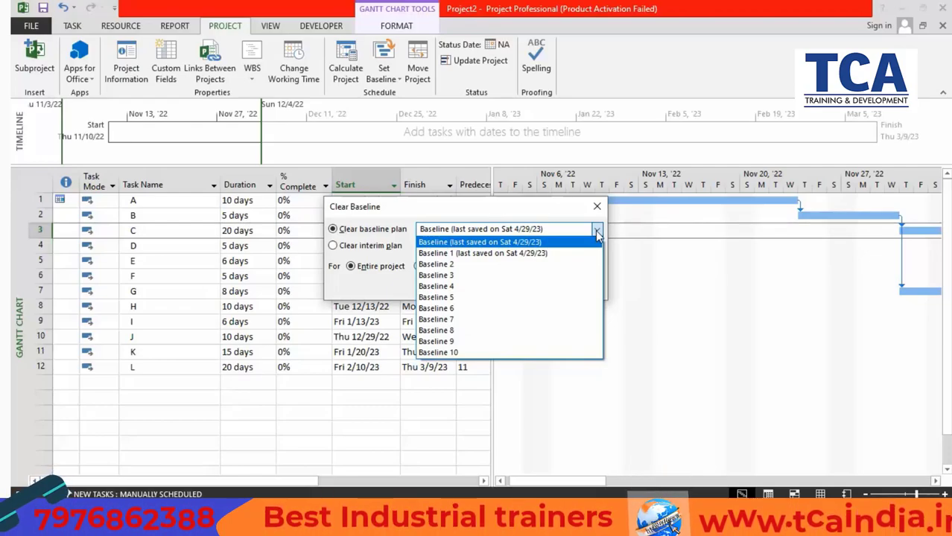
click(544, 242)
click(519, 287)
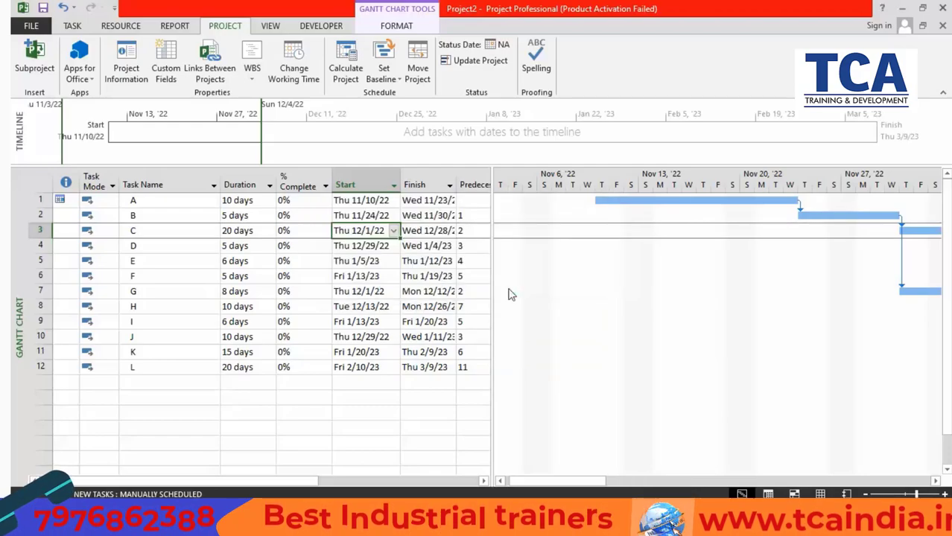
Run Clear Baseline once more on the default Baseline plan for the entire project
click(384, 74)
click(398, 112)
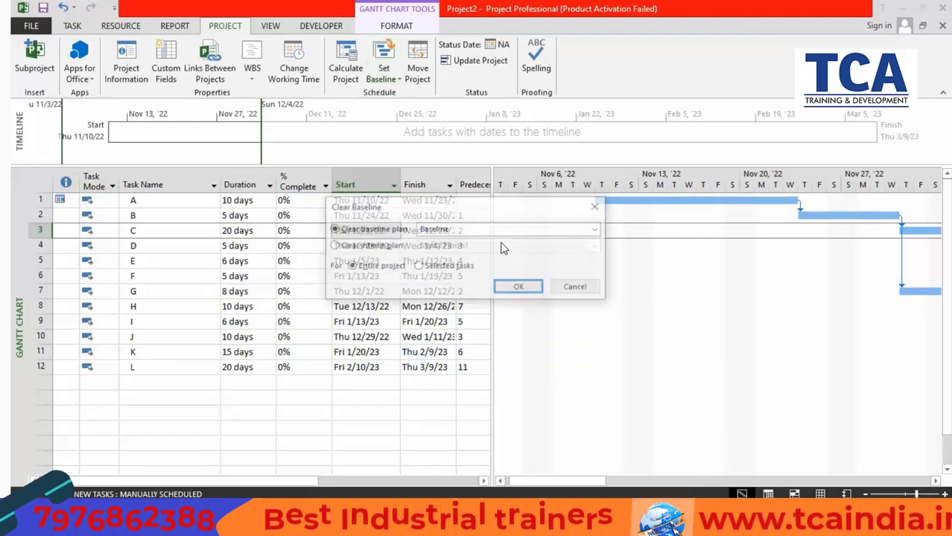
click(513, 287)
Check the Set Baseline list for baselines that are still saved, pick Baseline 1, and leave without setting it
click(383, 74)
click(402, 95)
click(571, 175)
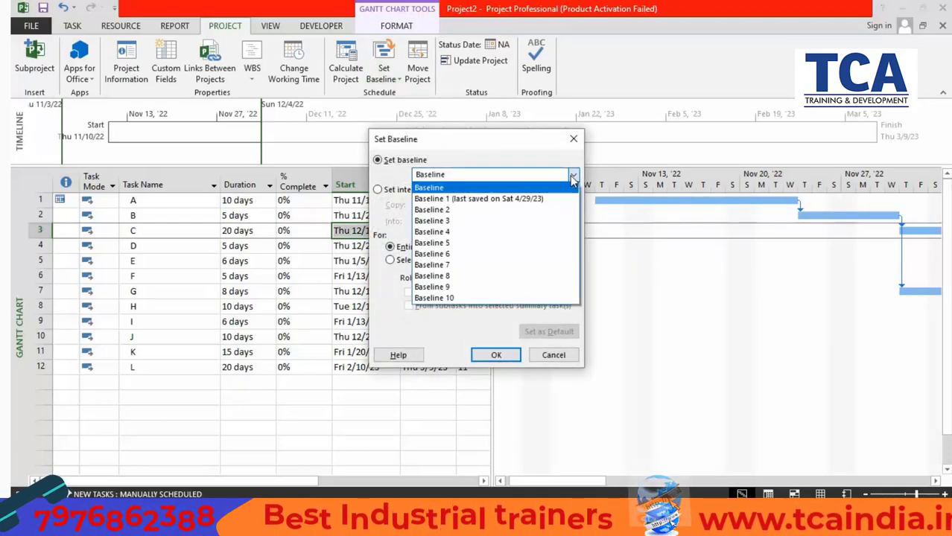
click(531, 198)
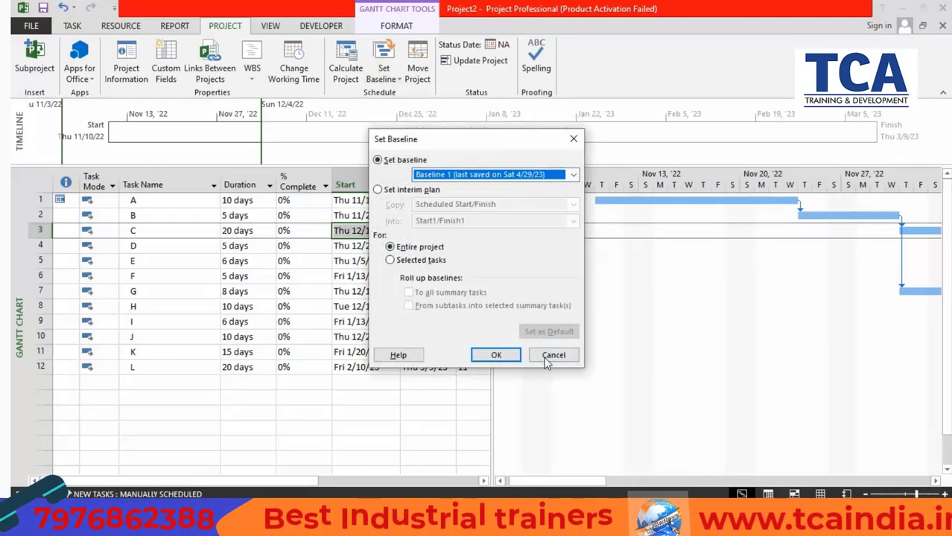
click(551, 355)
Clear the Baseline 1 plan for the entire project
click(396, 82)
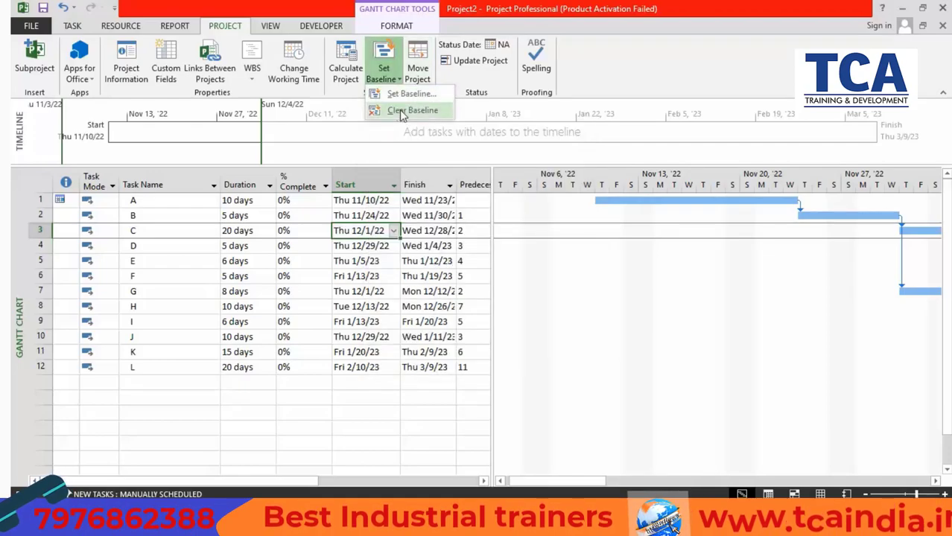
click(400, 108)
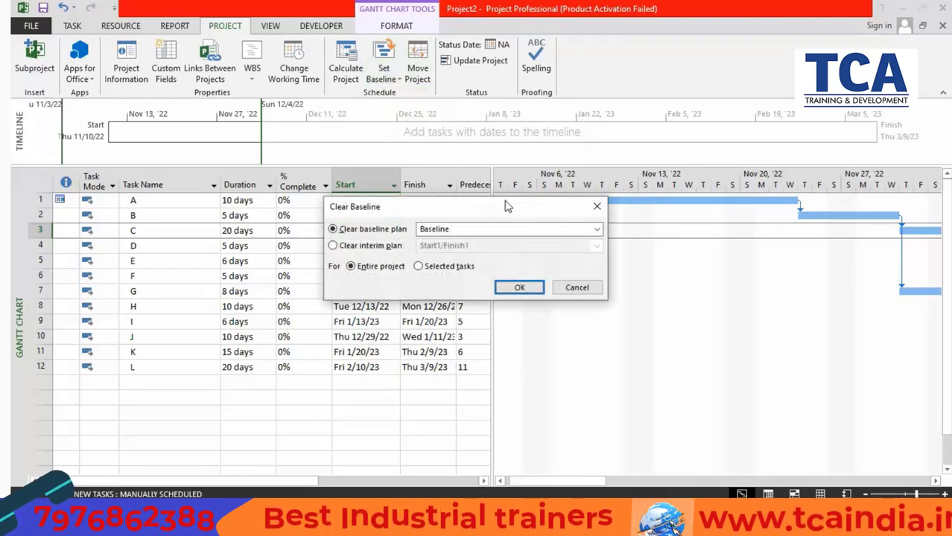
click(596, 230)
click(542, 252)
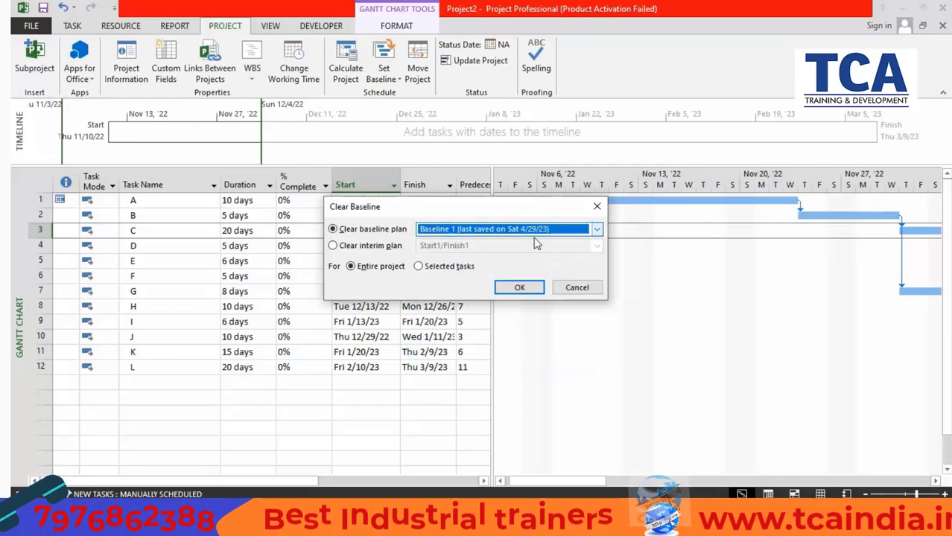
click(513, 289)
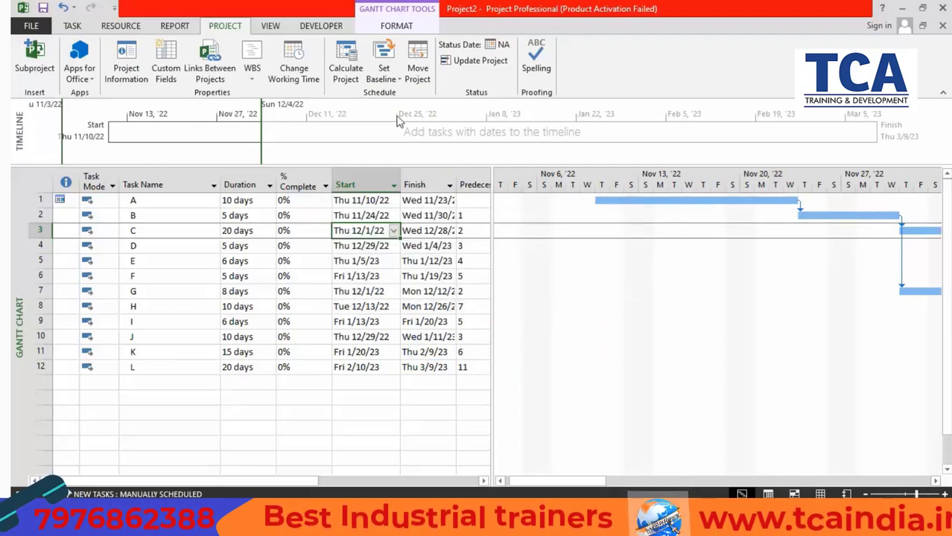
Check the Set Baseline list for any remaining save dates, keeping the default Baseline selected
click(387, 77)
click(403, 95)
click(571, 175)
click(571, 175)
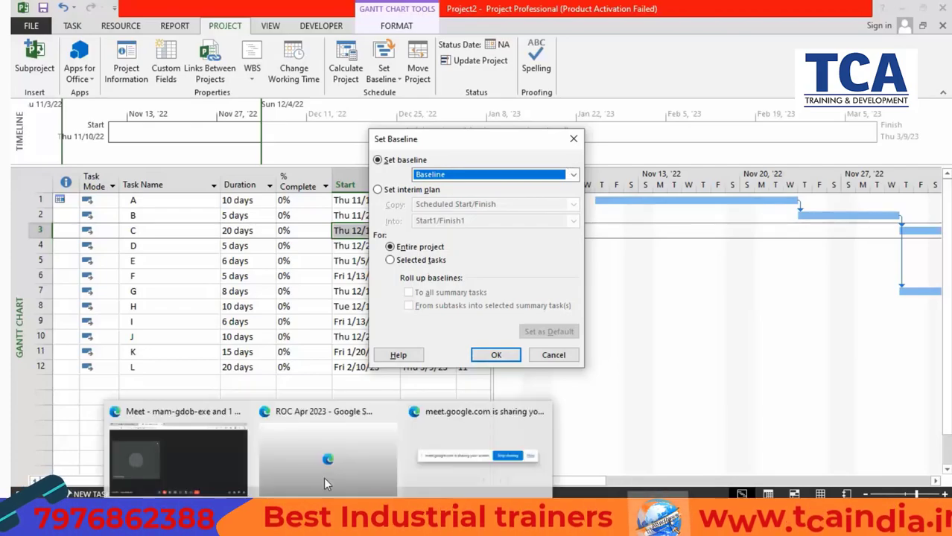
Switch to the Google Meet call, turn the microphone on, and return to Microsoft Project
click(205, 449)
click(351, 476)
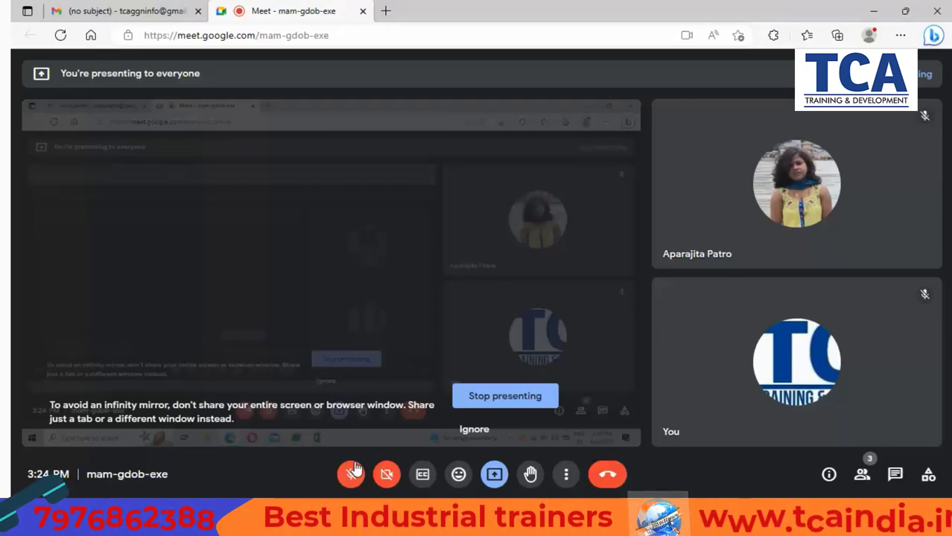
click(353, 472)
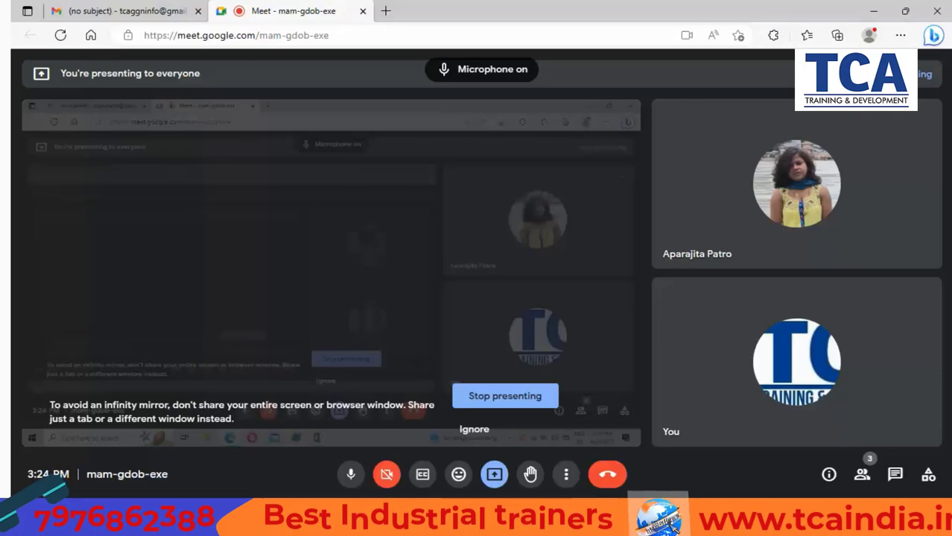
click(477, 447)
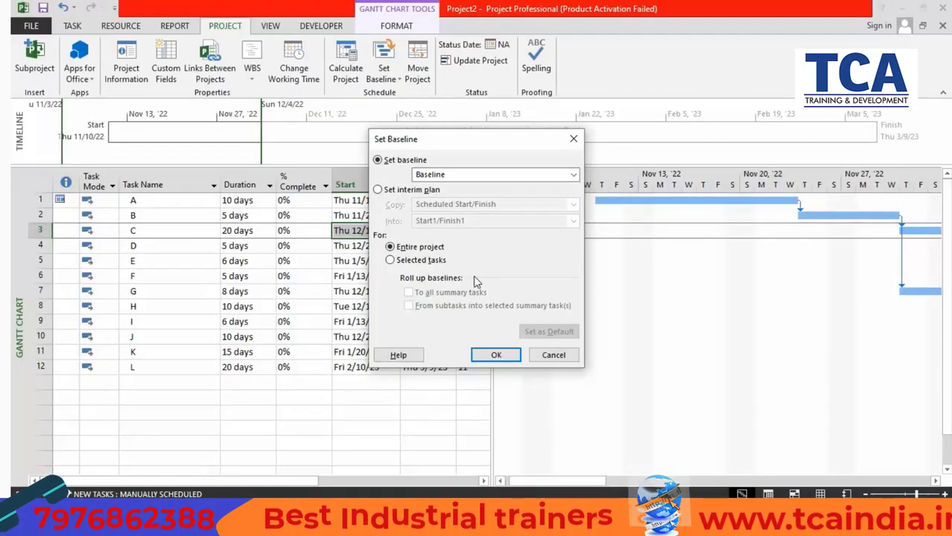
Set the default Baseline for the entire project
click(495, 354)
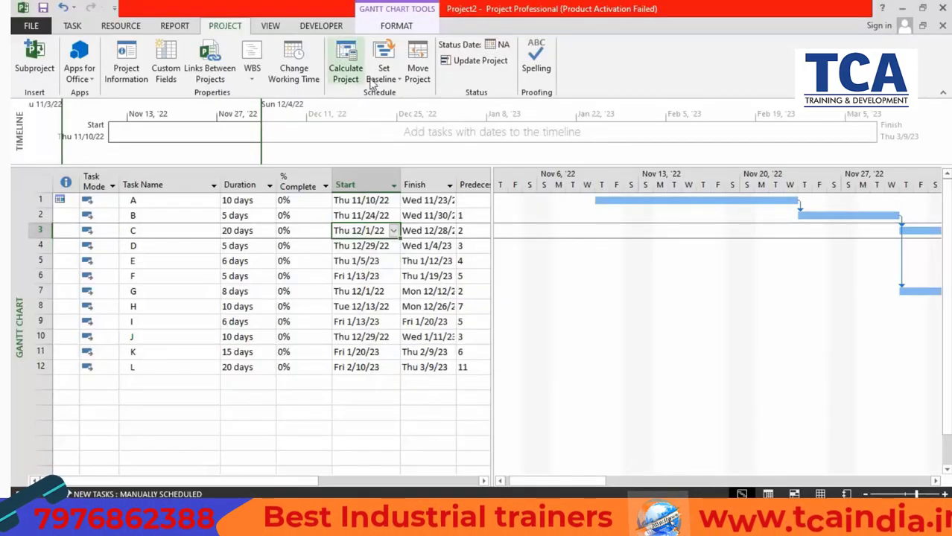
click(384, 79)
click(402, 90)
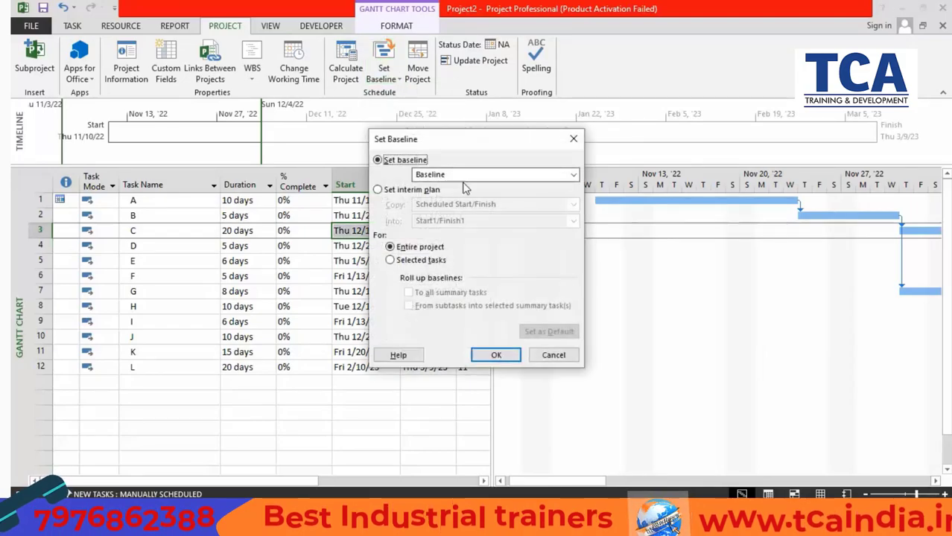
click(572, 174)
click(573, 175)
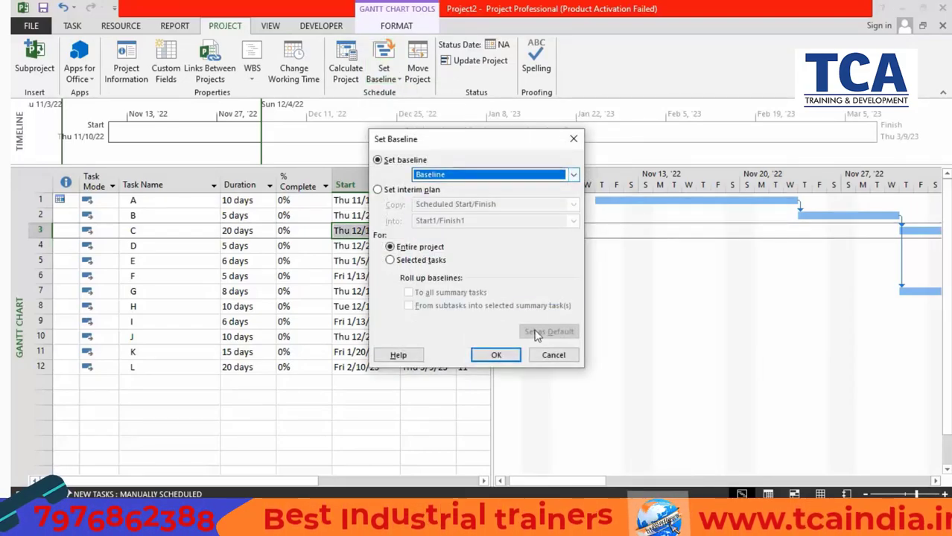
click(496, 355)
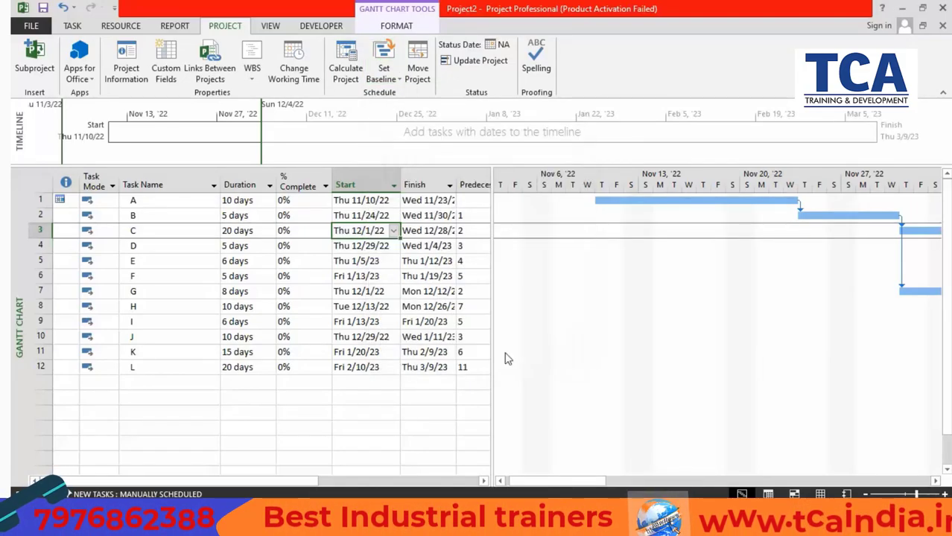
Examine the start dates of tasks F to K against their predecessors, comparing task J's start with task C's finish
click(366, 289)
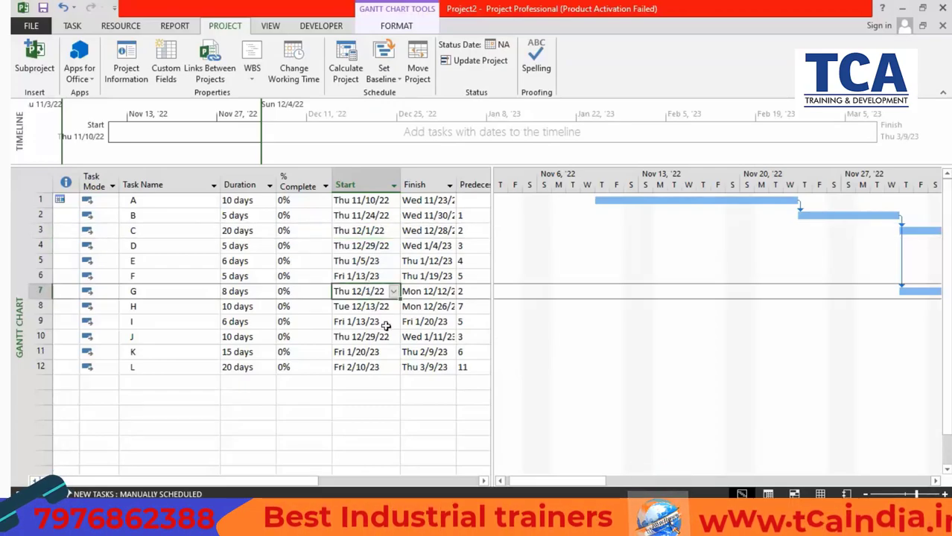
click(367, 277)
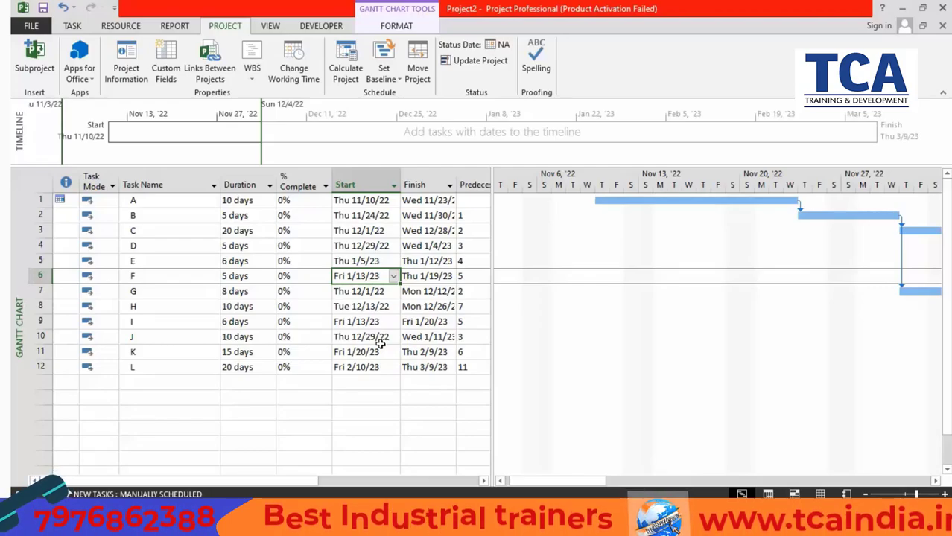
click(379, 341)
click(361, 321)
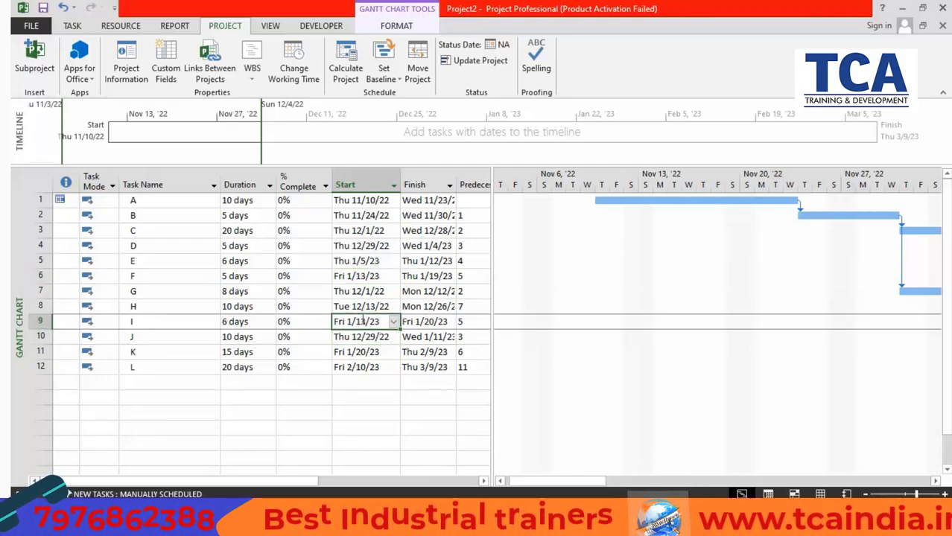
click(470, 338)
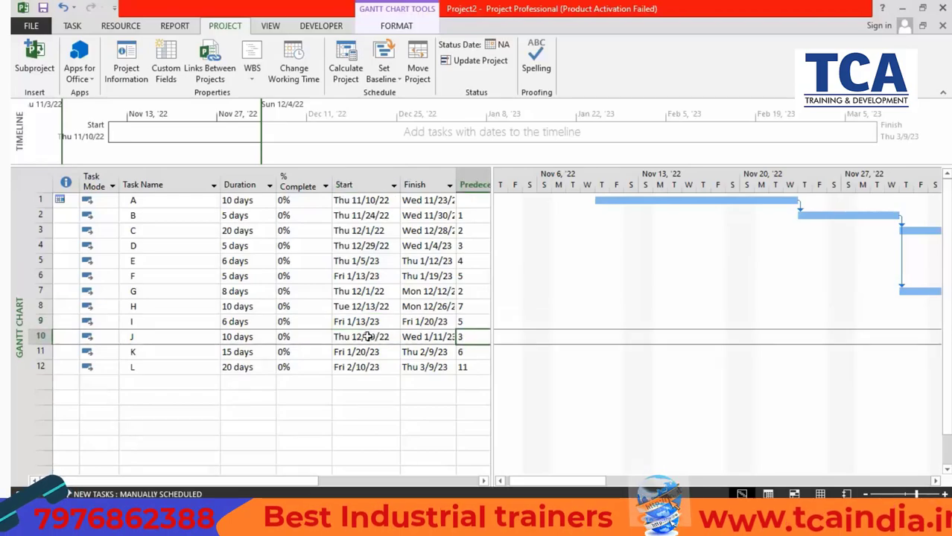
click(366, 336)
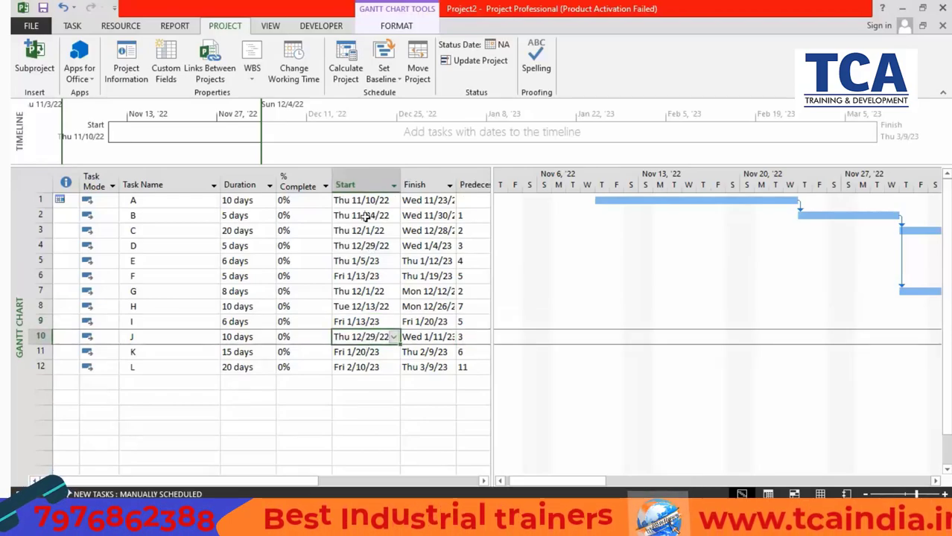
click(436, 231)
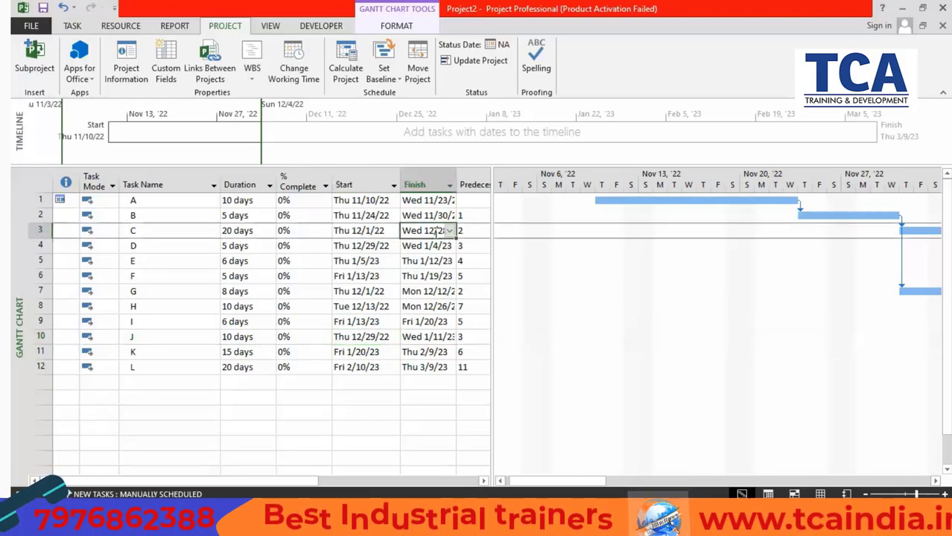
click(376, 337)
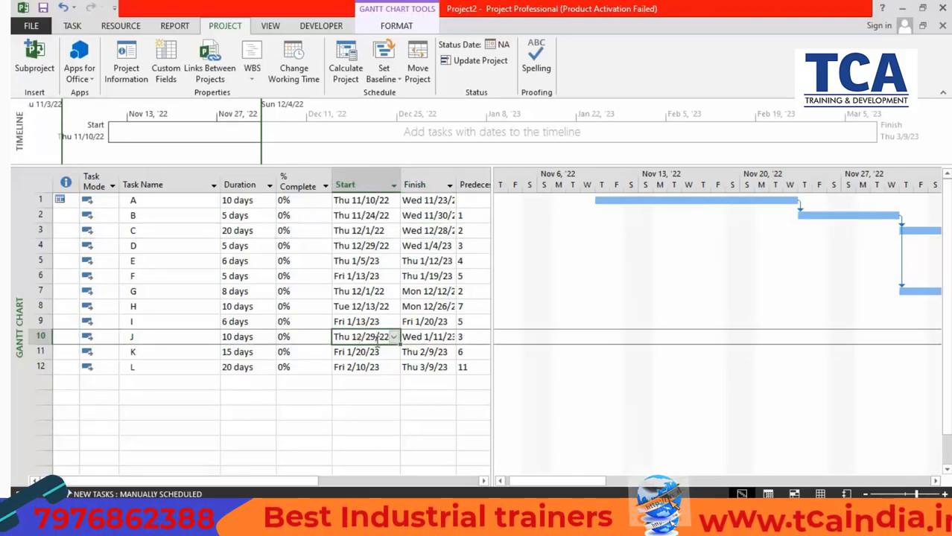
click(467, 340)
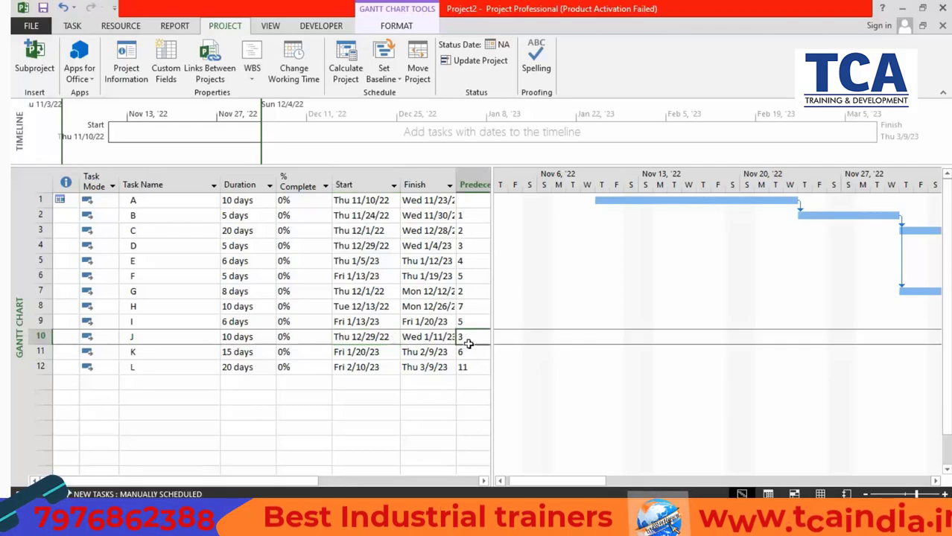
click(393, 340)
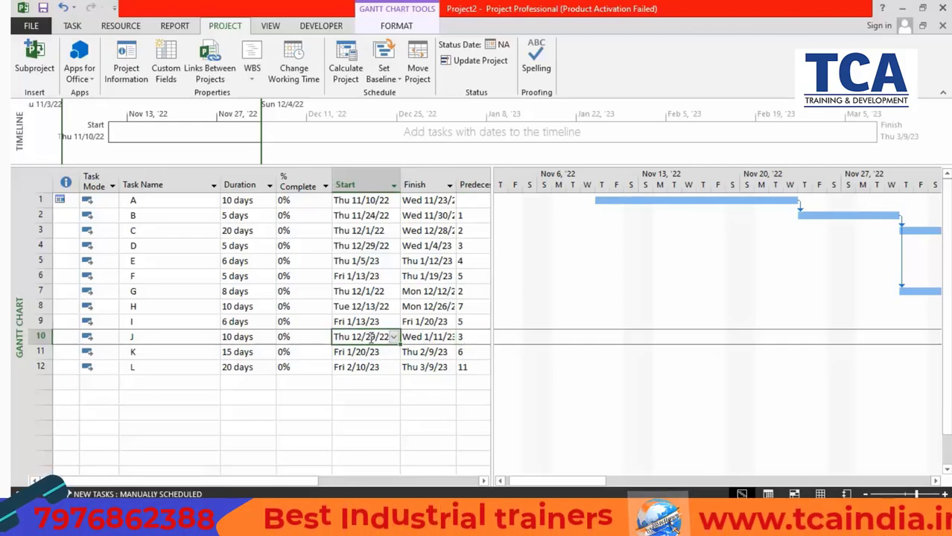
click(438, 232)
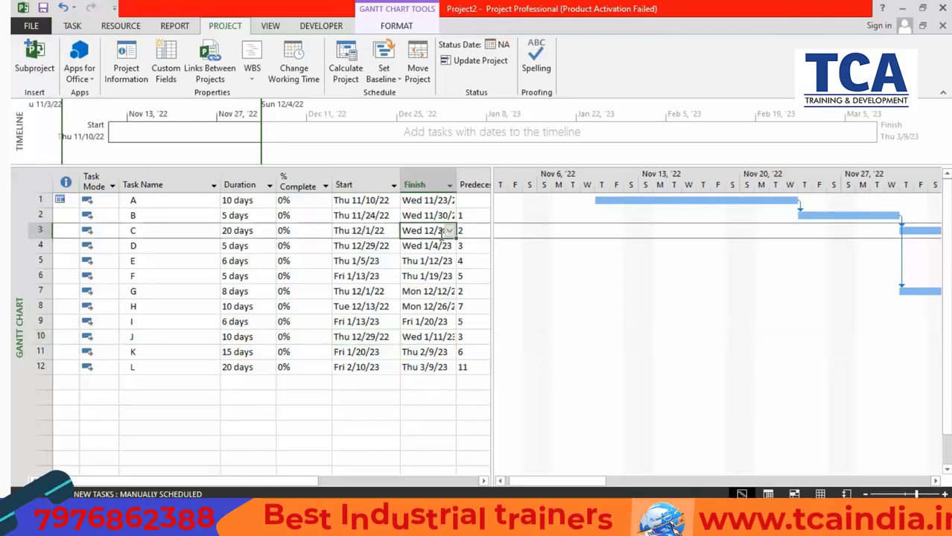
click(361, 336)
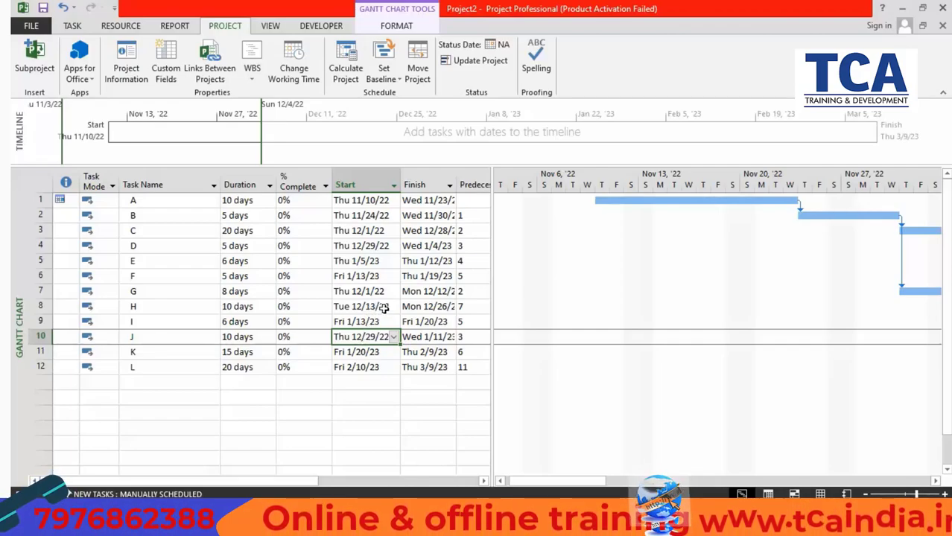
click(359, 353)
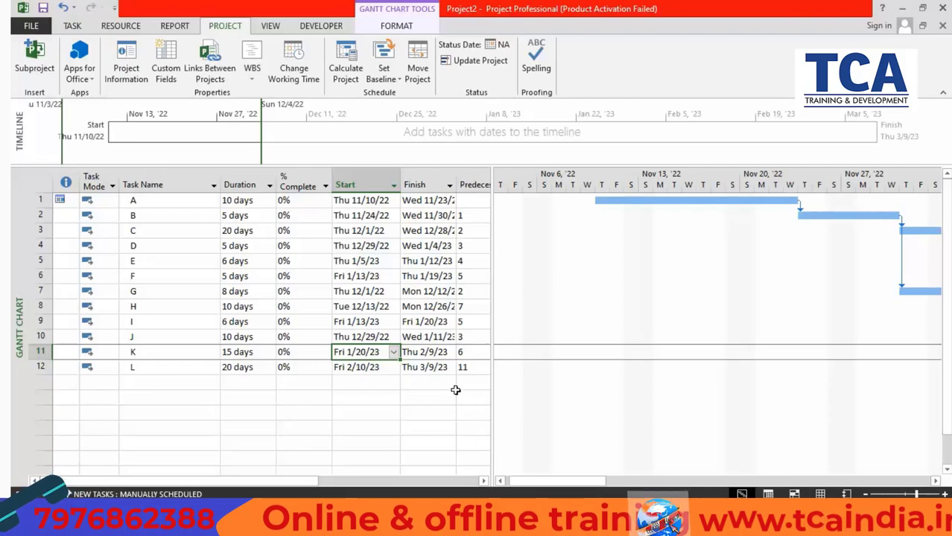
Update work as complete through 1/20/23 for the entire project, using the 0% - 100% complete option
click(475, 61)
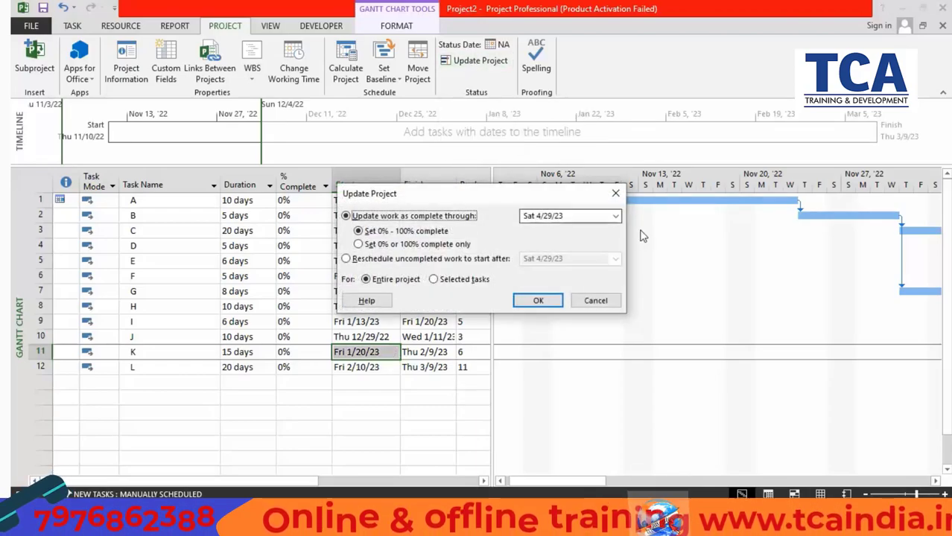
click(615, 216)
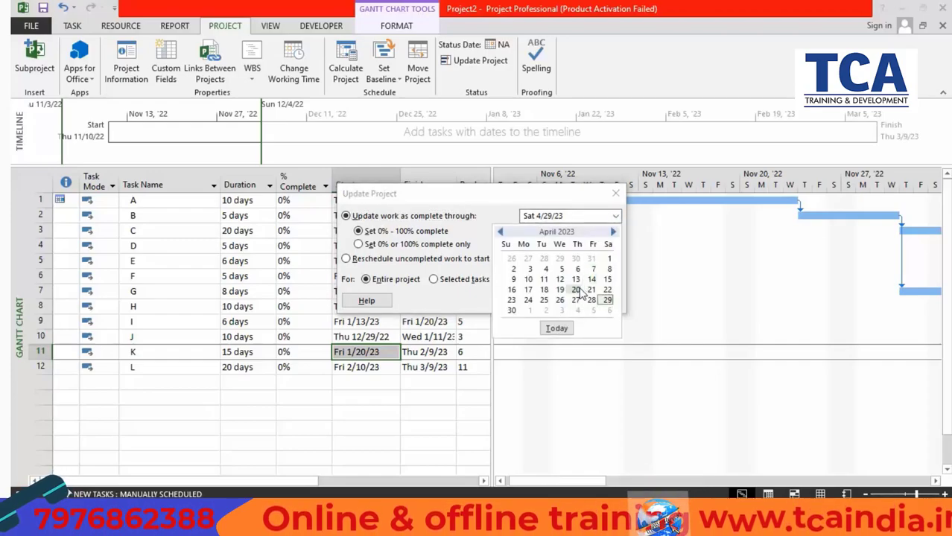
double_click(500, 232)
click(500, 232)
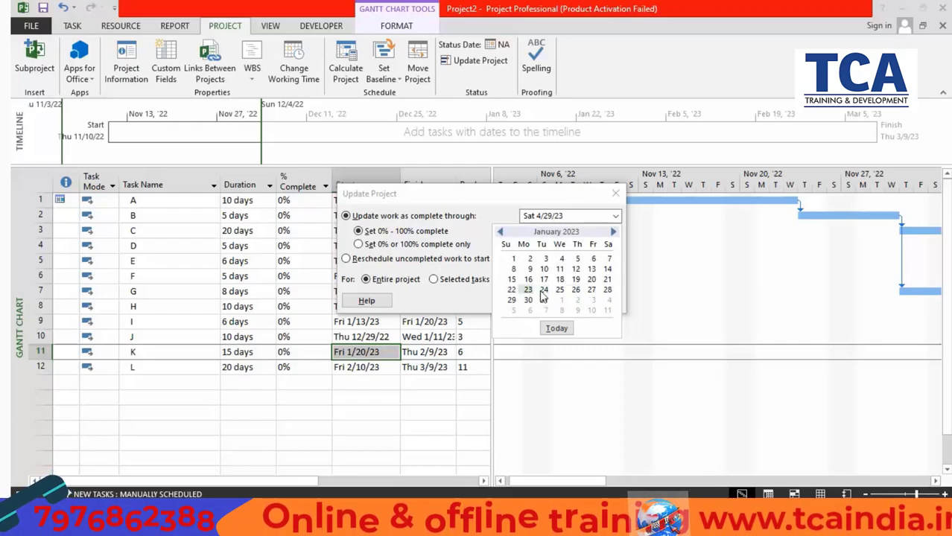
click(591, 279)
click(543, 300)
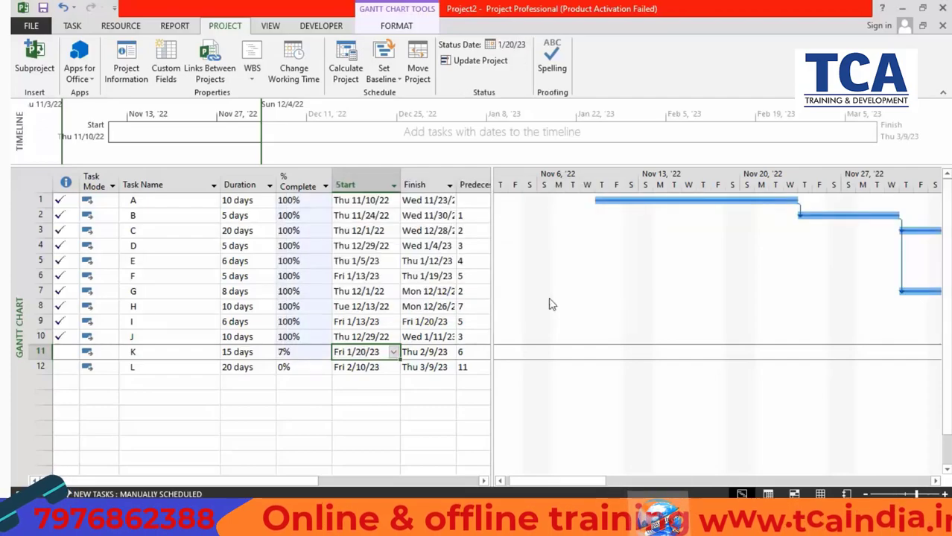
Examine the updated Gantt bars, task K's percent complete, and task J's predecessor, task C
drag(568, 481, 597, 484)
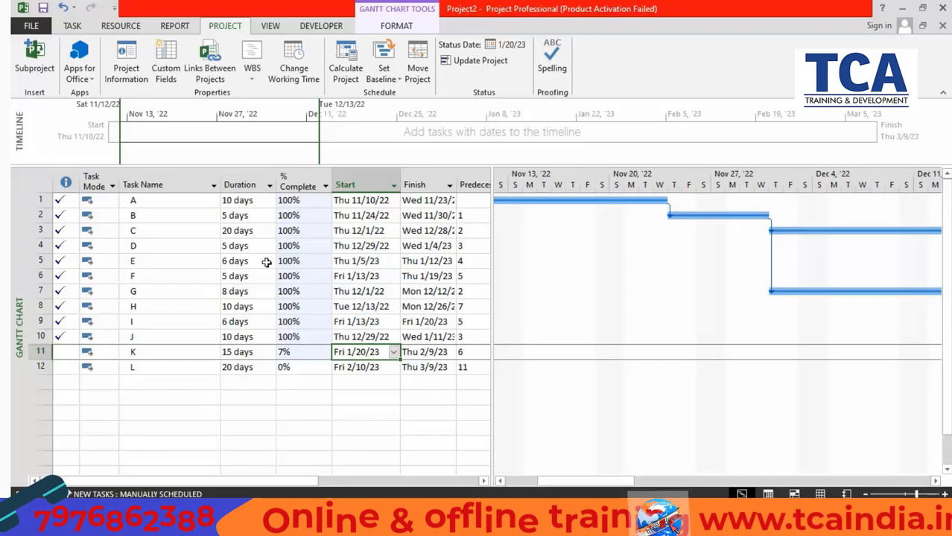
click(314, 352)
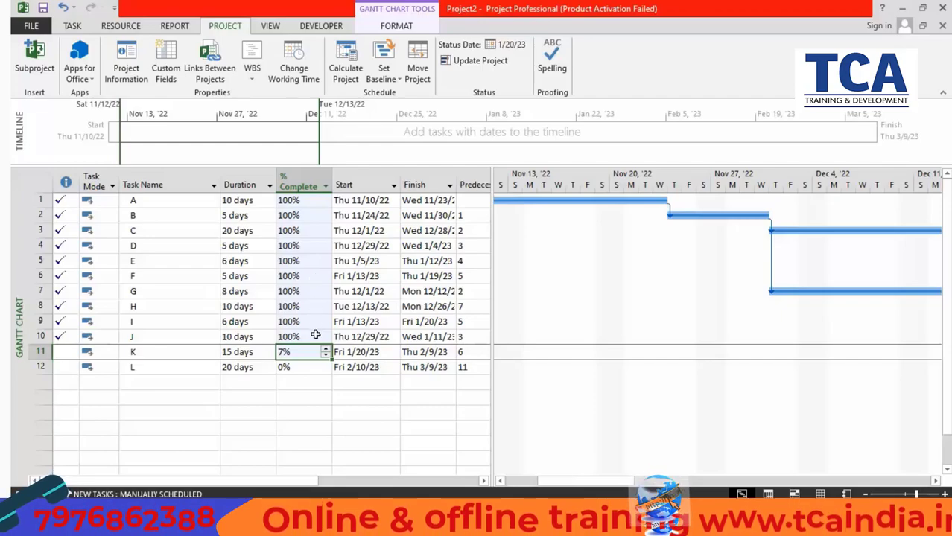
click(466, 338)
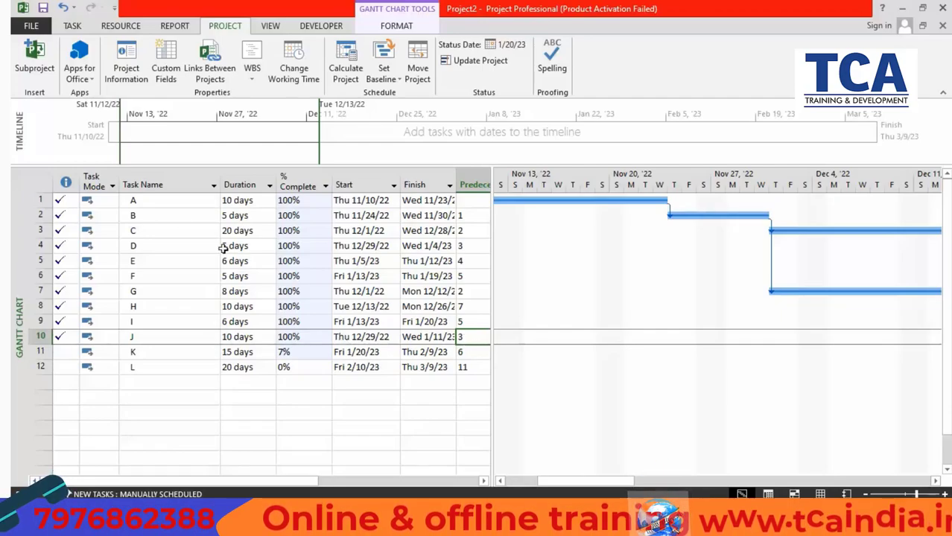
click(174, 231)
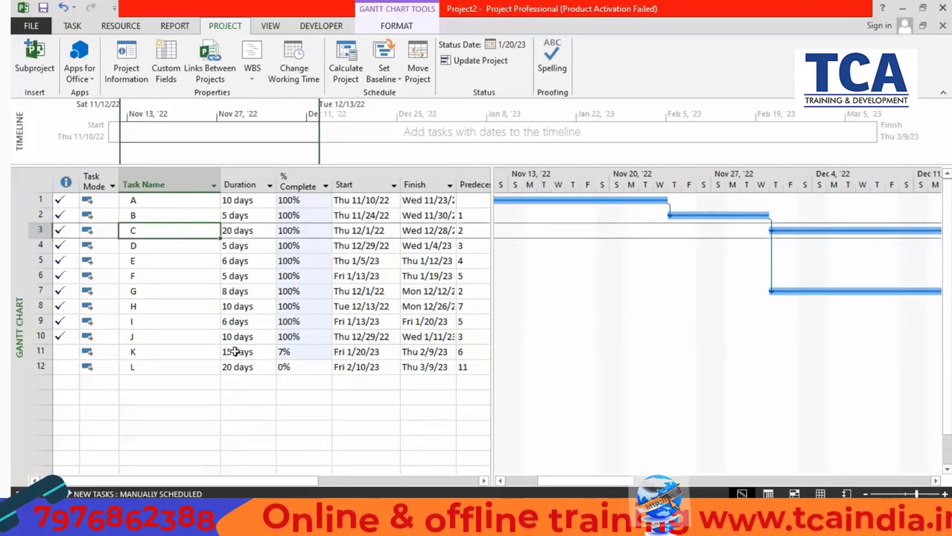
Compare the percent complete of tasks J and K, and examine the progress line on task K's Gantt bar
click(288, 338)
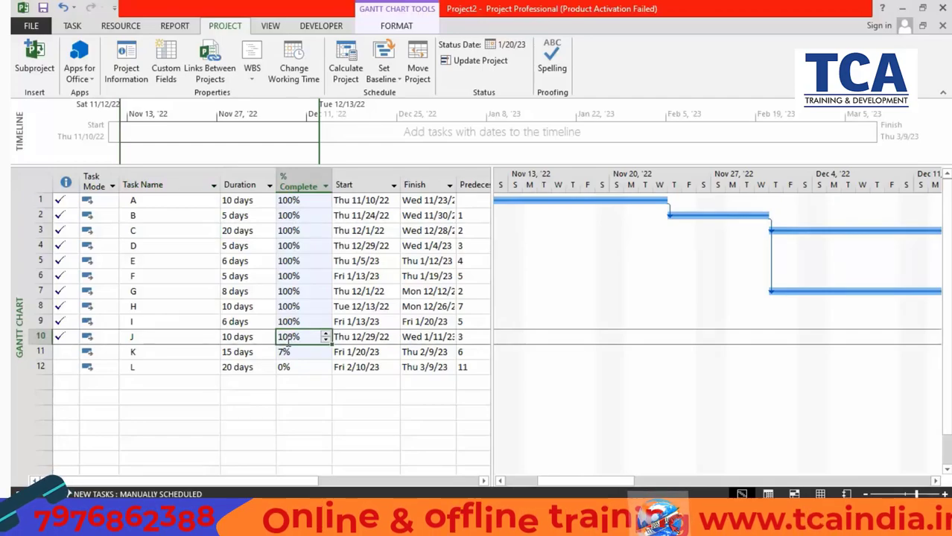
click(290, 352)
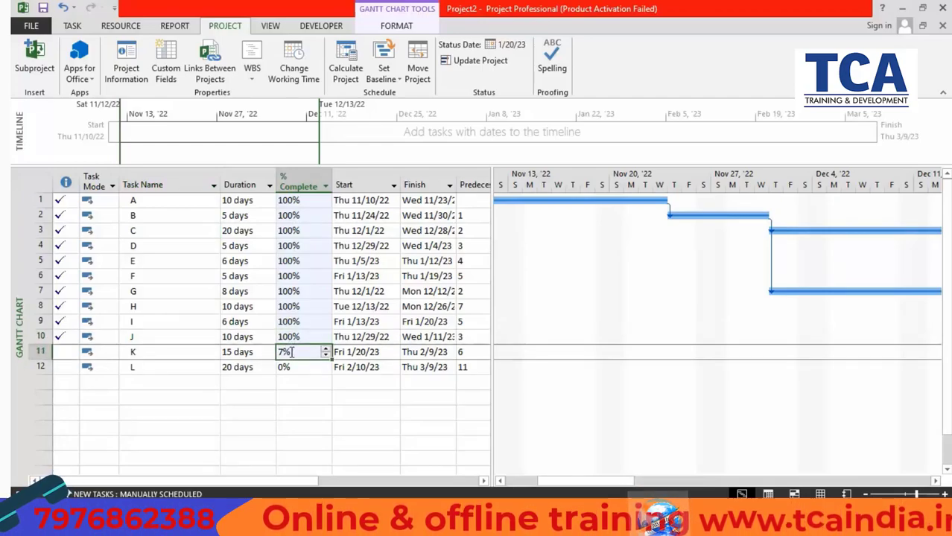
click(255, 341)
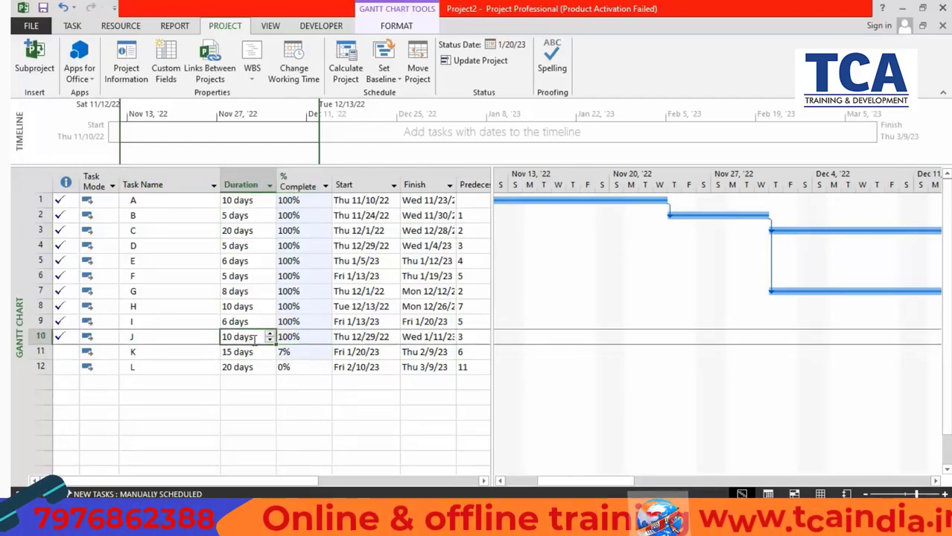
click(308, 338)
drag(540, 483, 701, 483)
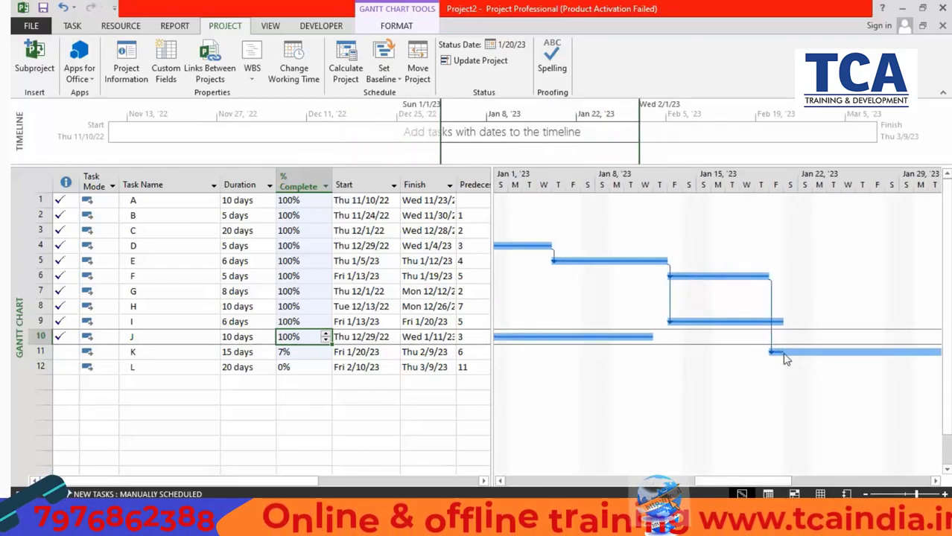
drag(744, 484, 778, 484)
click(671, 354)
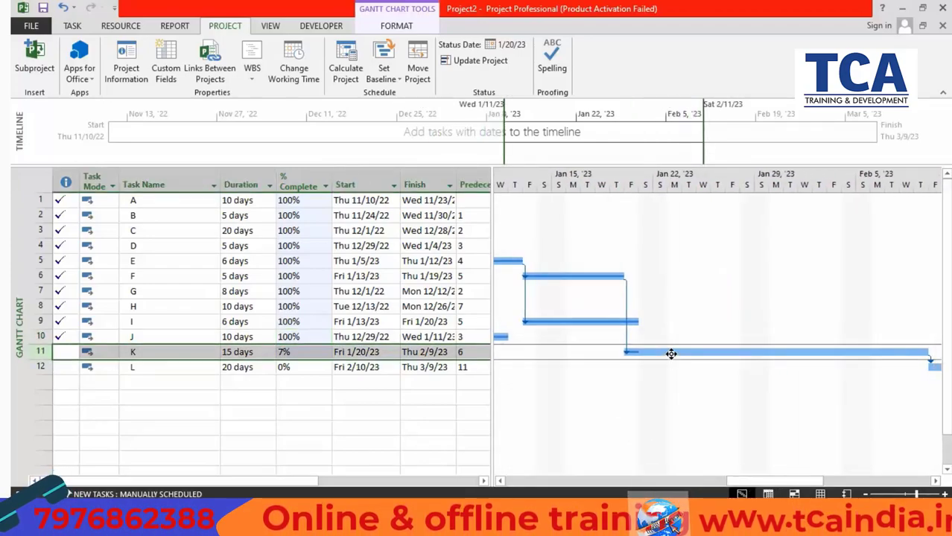
Examine the progress lines on the Gantt bars of tasks I, F, E, C and A, working back to the project start
click(612, 325)
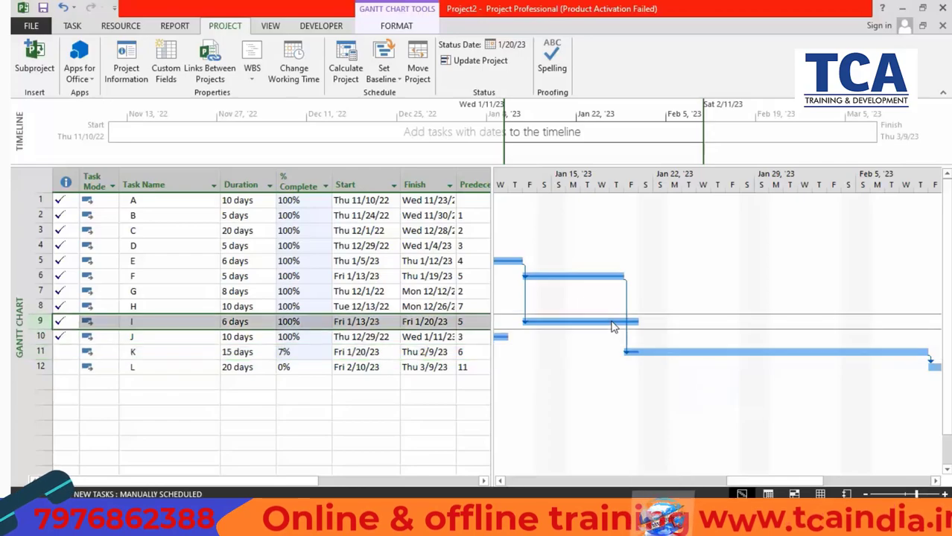
click(570, 275)
click(519, 266)
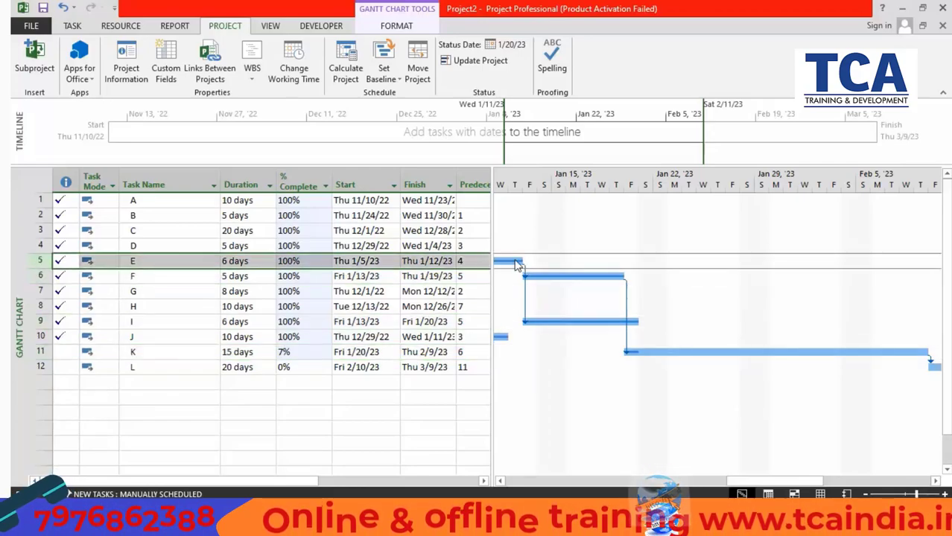
drag(743, 480, 606, 480)
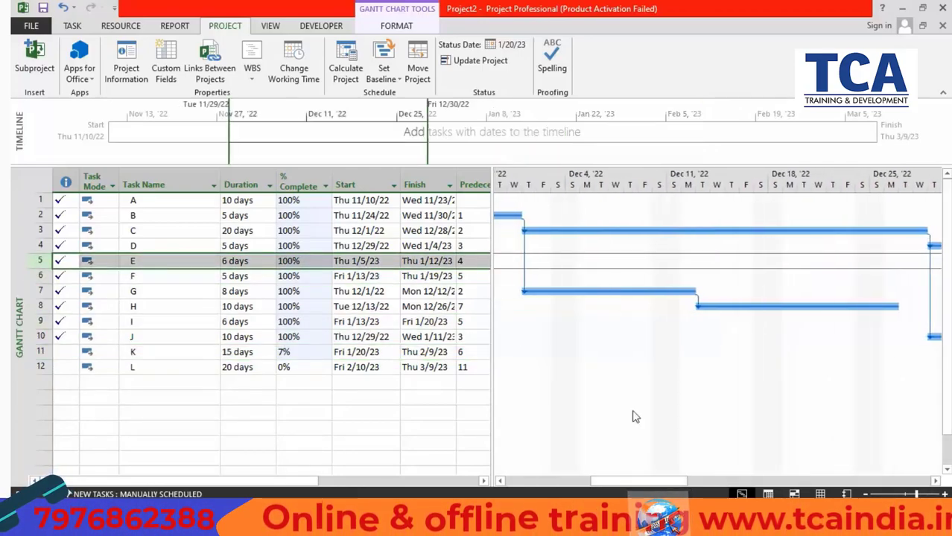
click(637, 227)
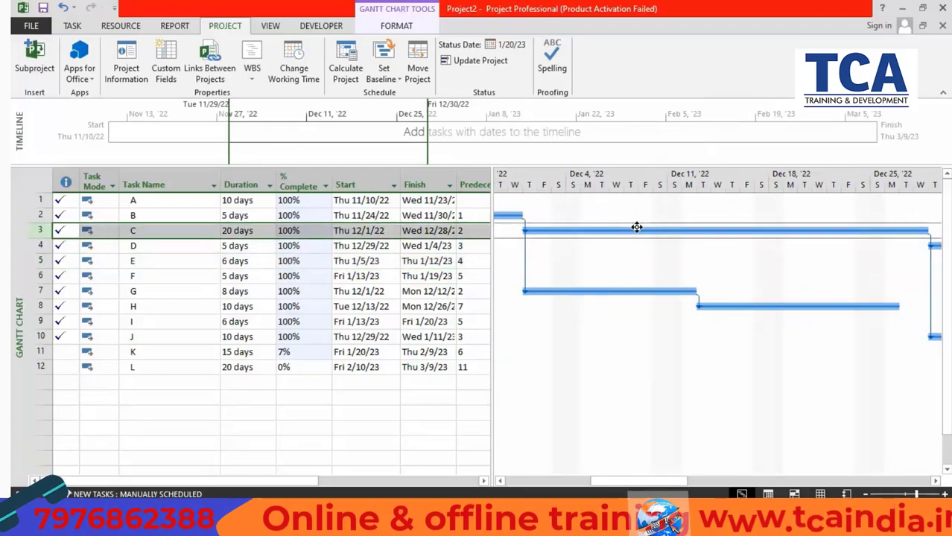
drag(636, 480, 552, 480)
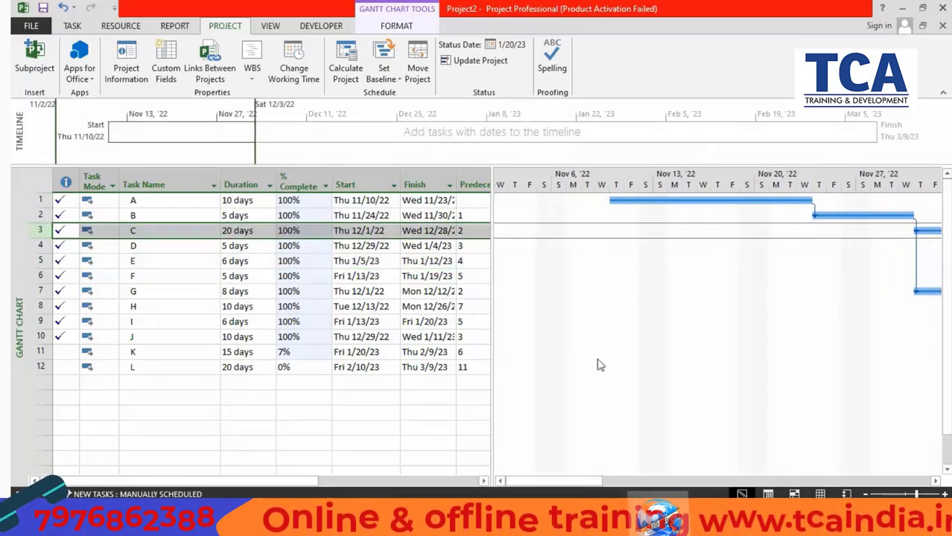
click(647, 201)
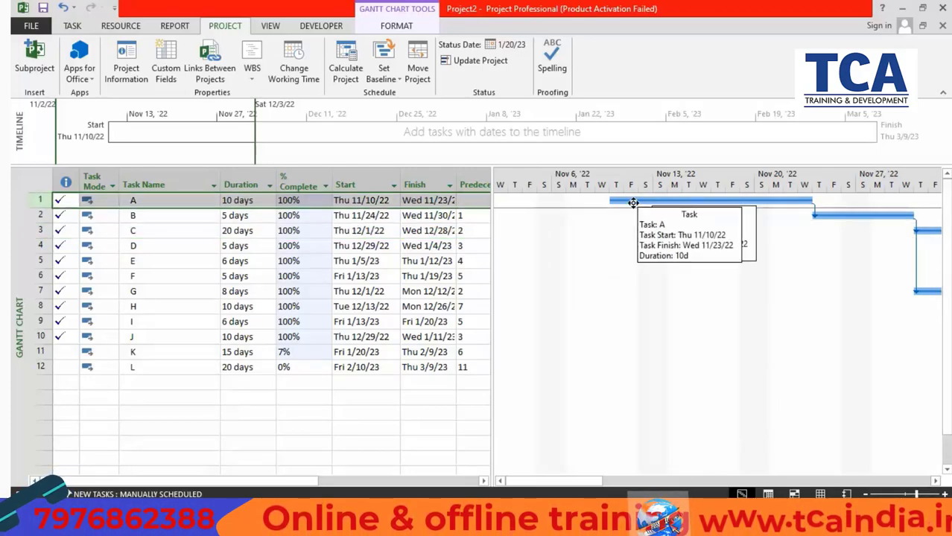
Update work as complete through 2/3/23 for the entire project with the 0% - 100% complete option, and check task K's percent complete
click(289, 368)
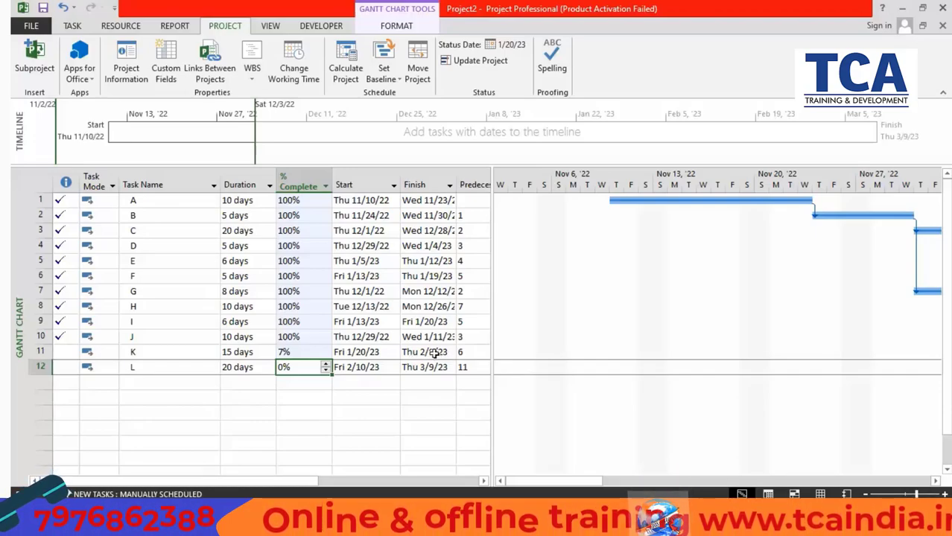
click(480, 61)
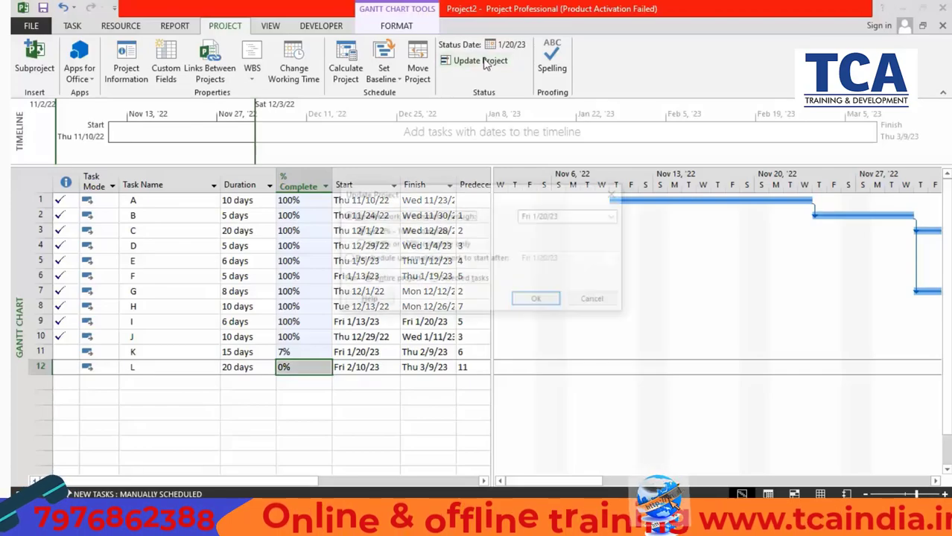
click(615, 215)
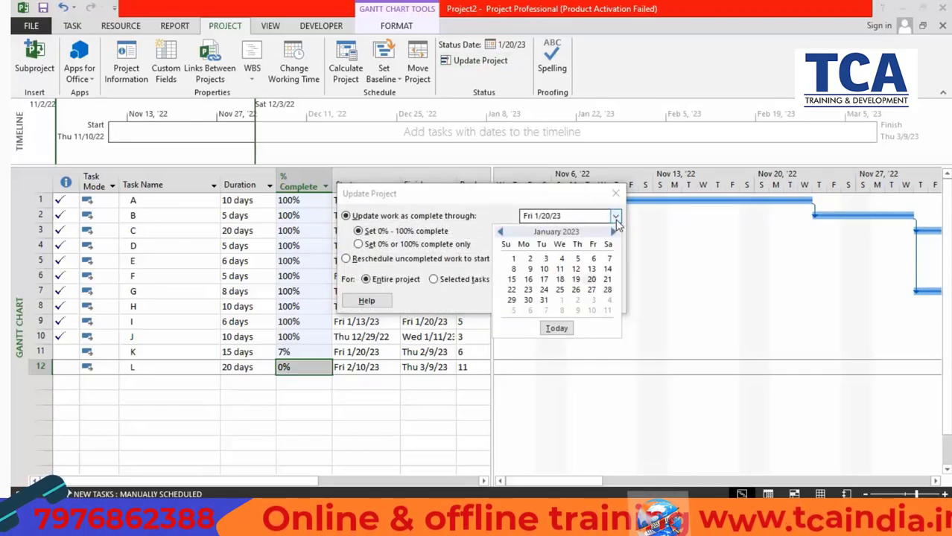
click(613, 232)
click(593, 258)
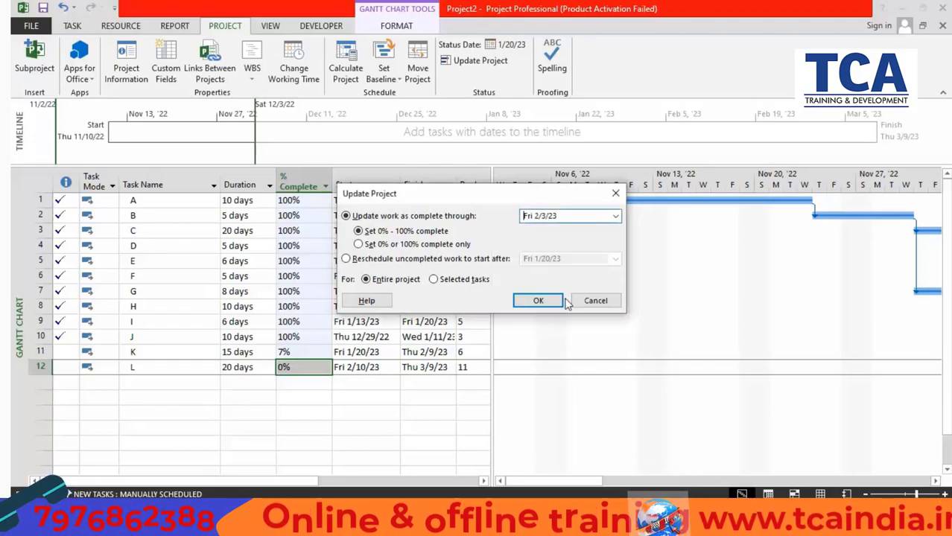
click(542, 301)
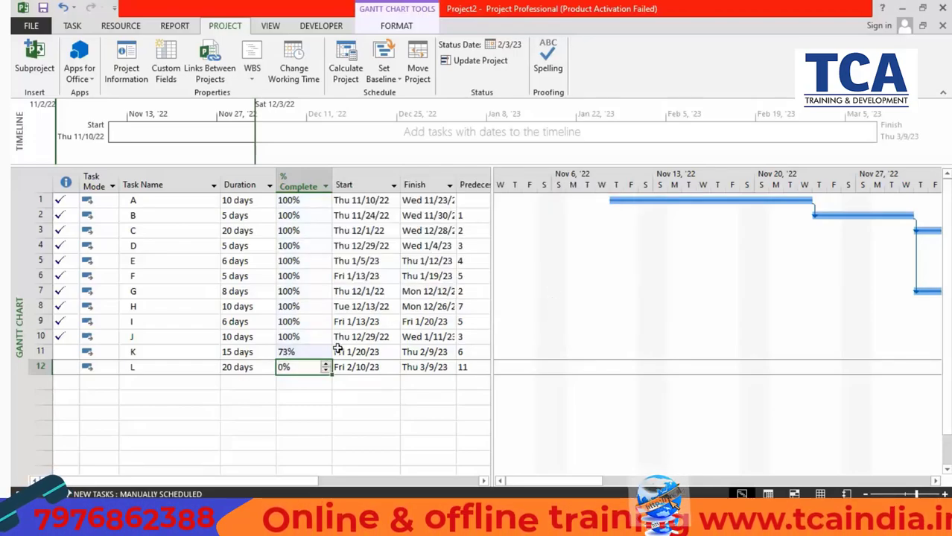
click(305, 354)
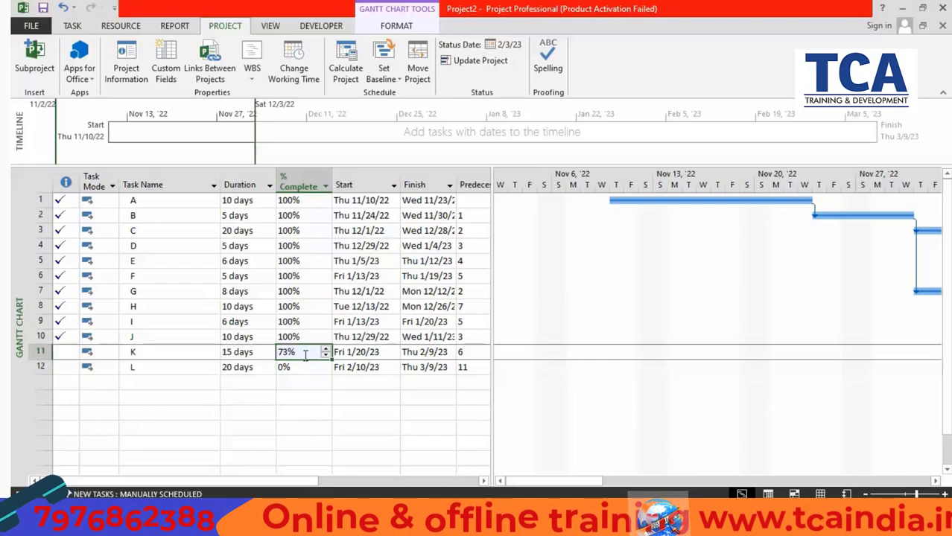
click(517, 46)
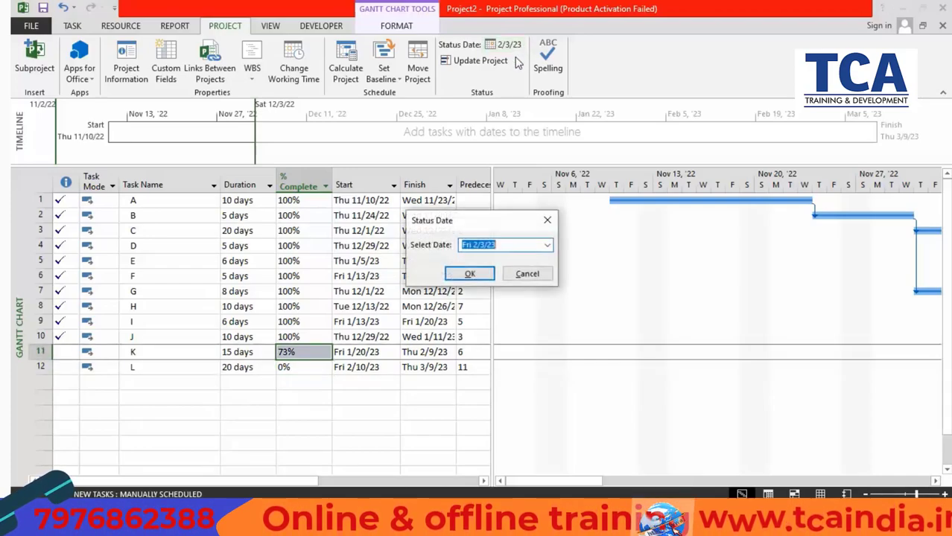
click(547, 246)
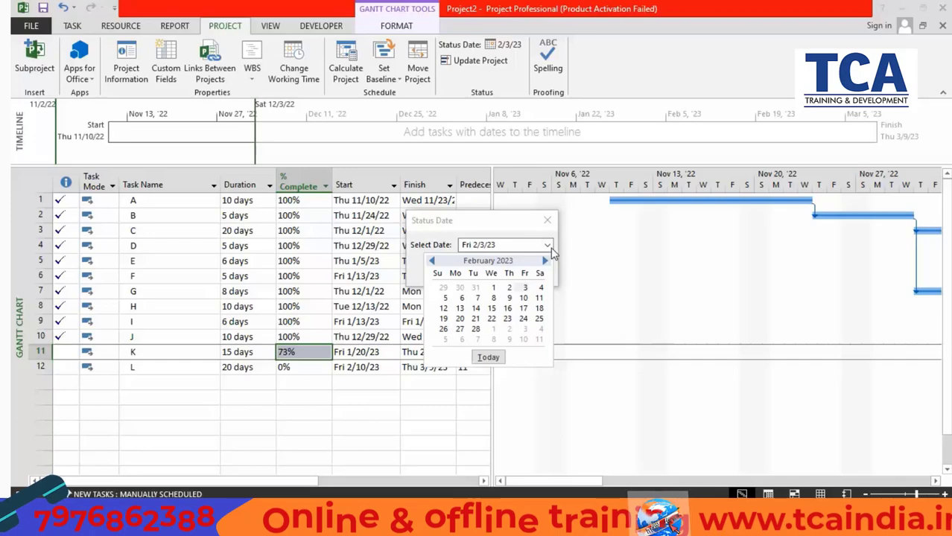
click(549, 246)
click(549, 221)
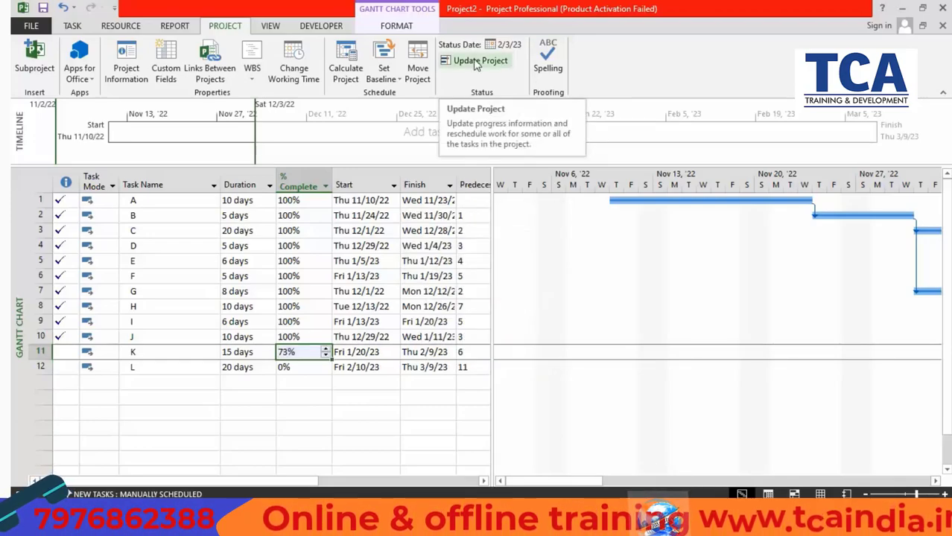
click(386, 79)
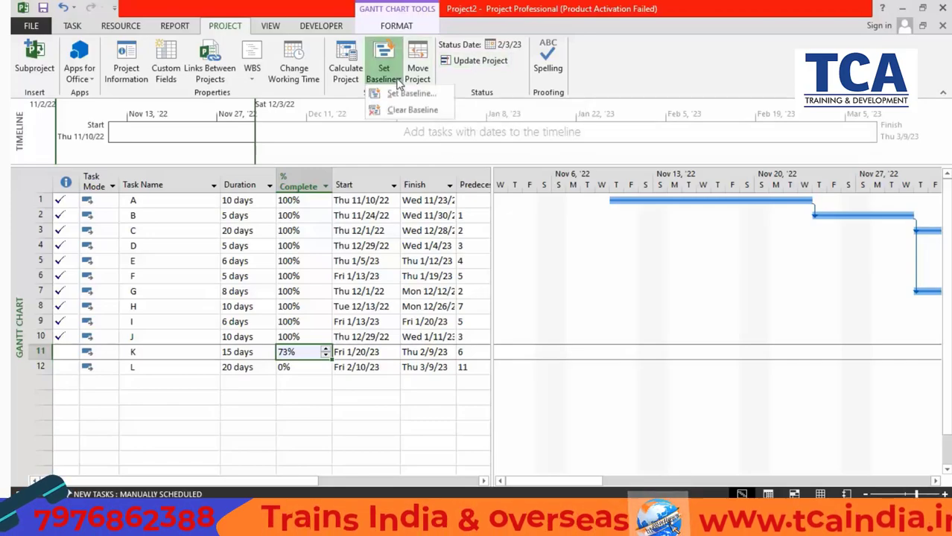
click(379, 269)
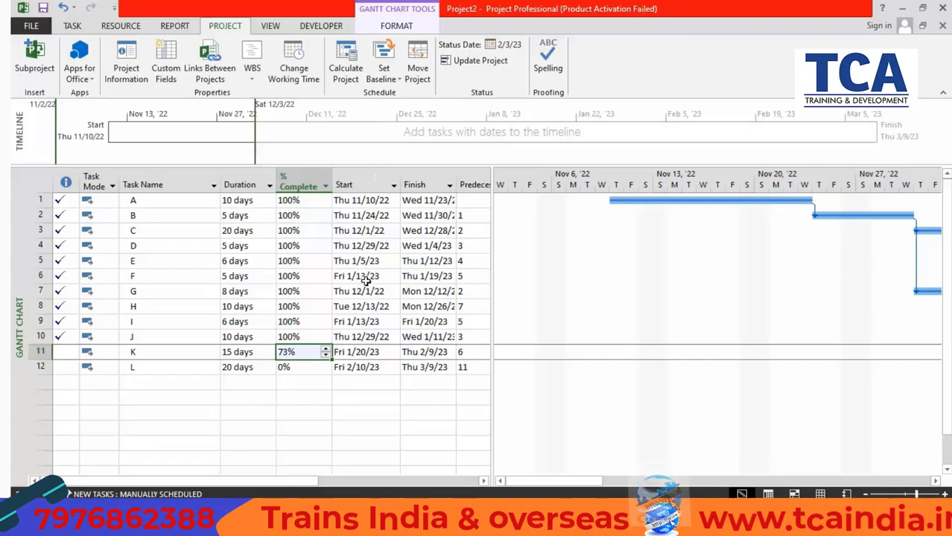
click(363, 276)
Try to insert a Baseline1 Start column before the % Complete column in the task table
click(304, 174)
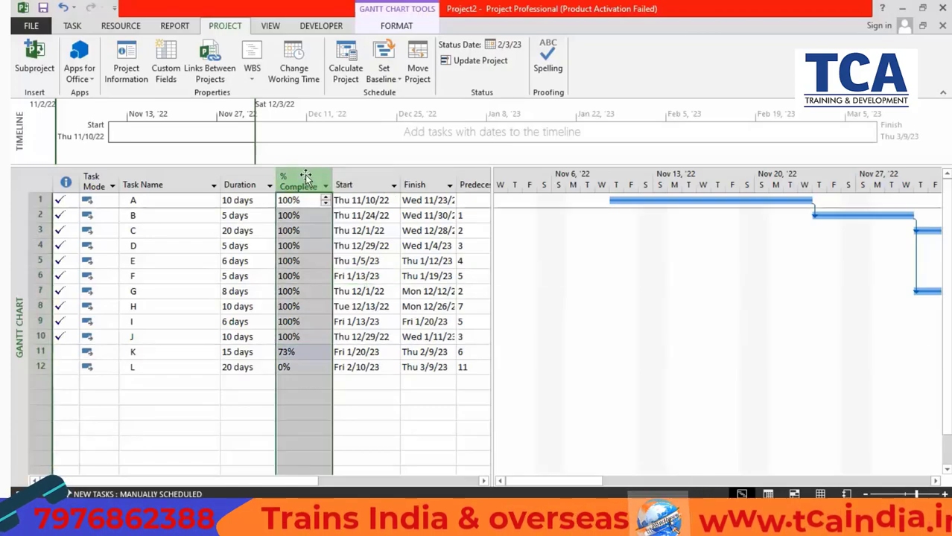
right_click(305, 174)
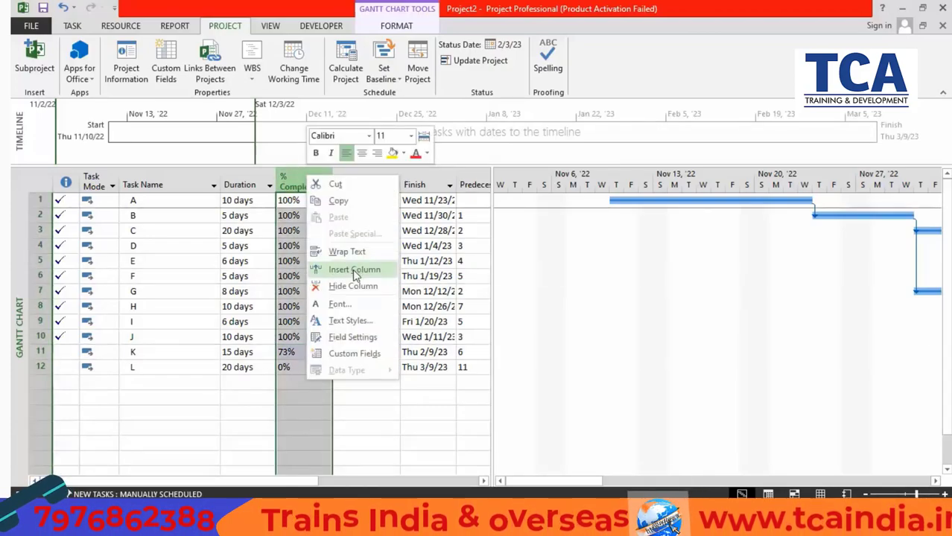
click(355, 270)
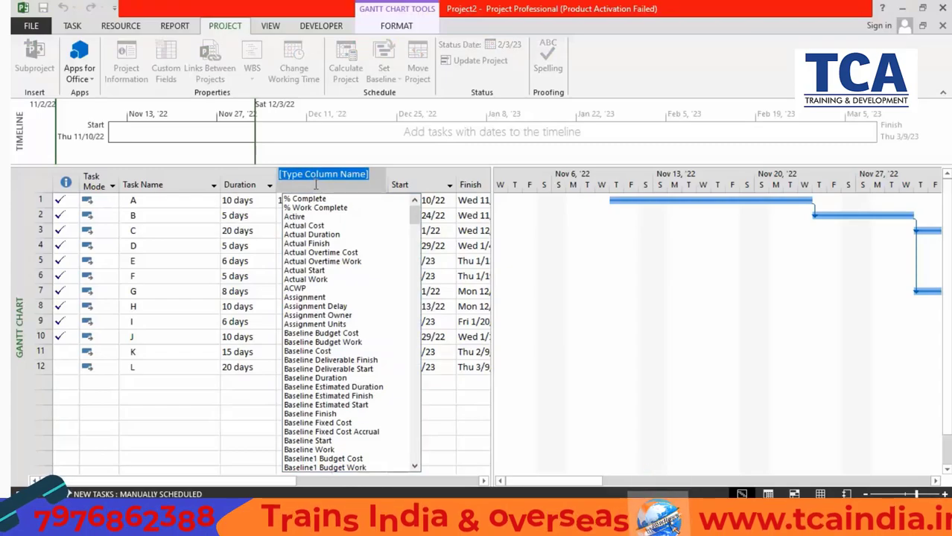
text(Baseline Budget Cost)
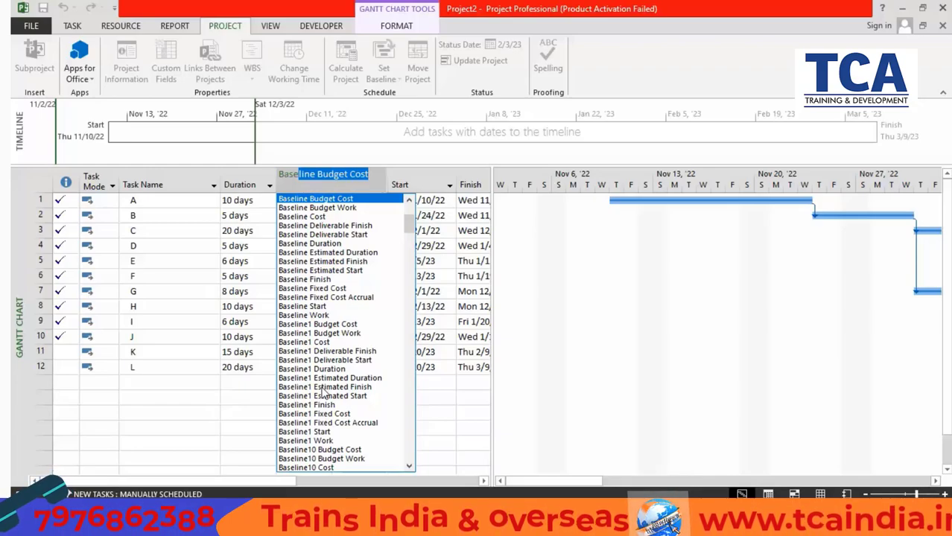
scroll(322, 392, up, 3)
scroll(322, 392, up, 2)
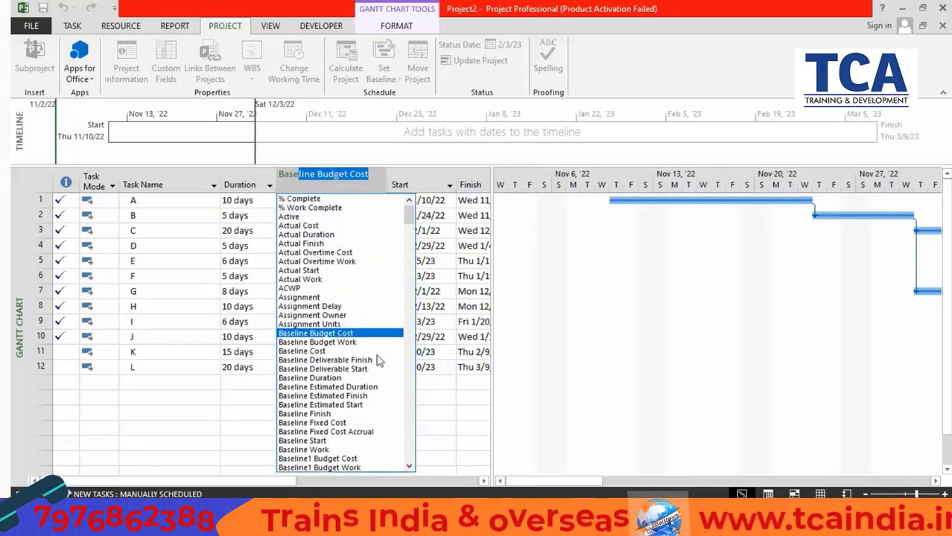
click(409, 466)
click(409, 467)
click(409, 466)
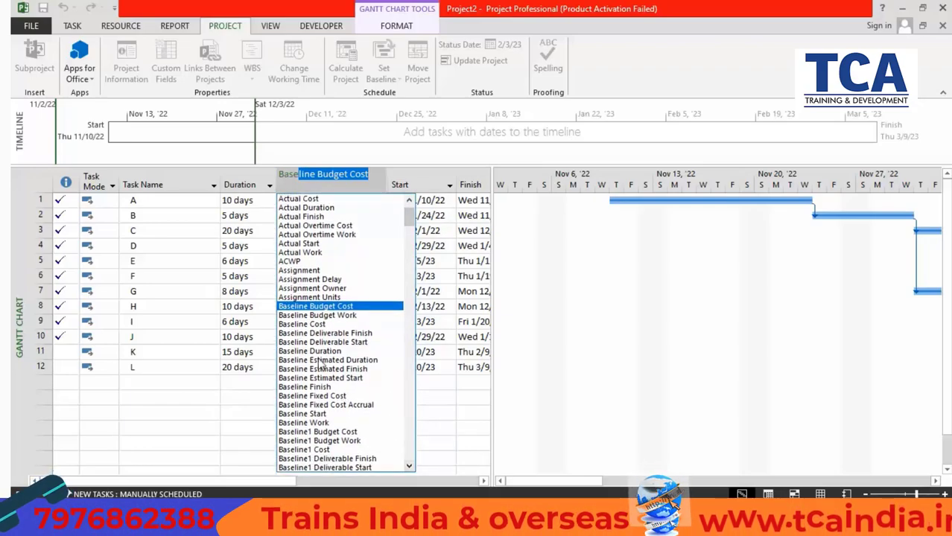
scroll(350, 441, down, 3)
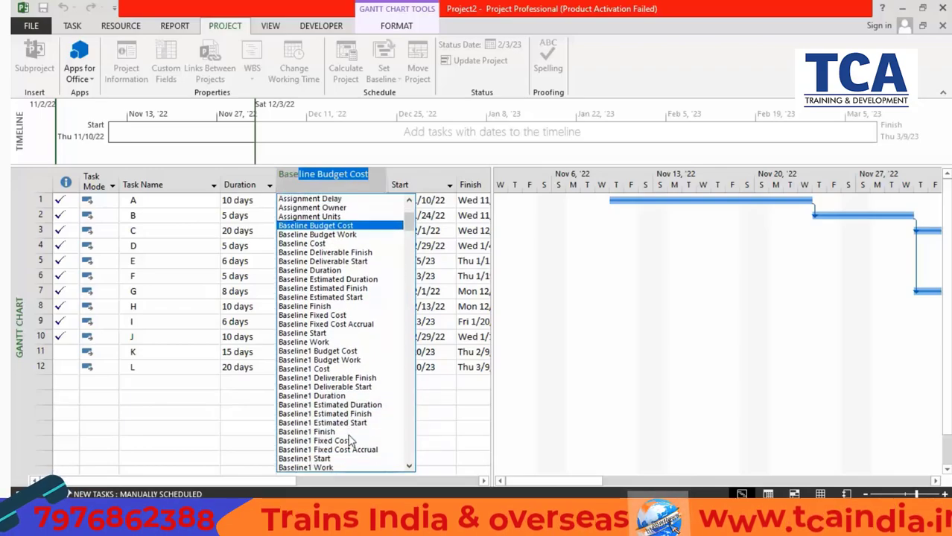
scroll(350, 441, down, 1)
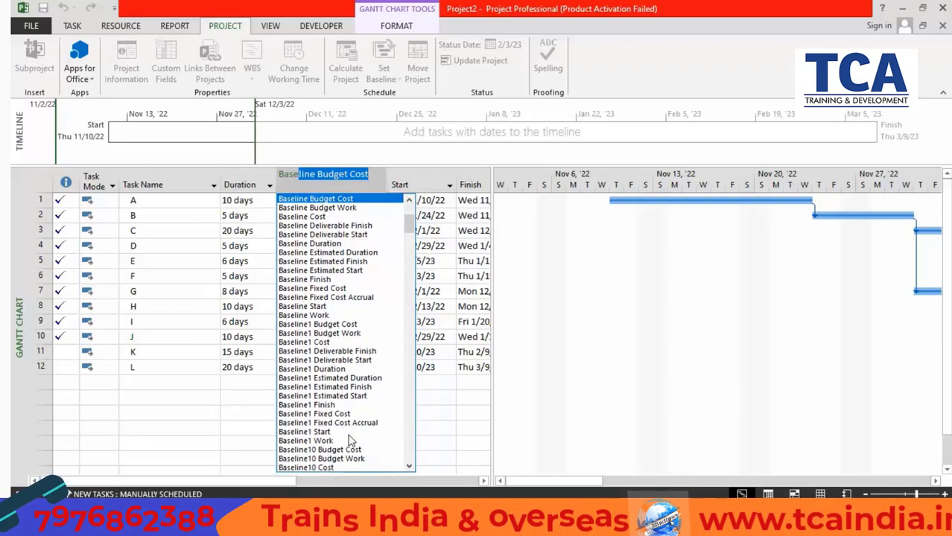
click(319, 432)
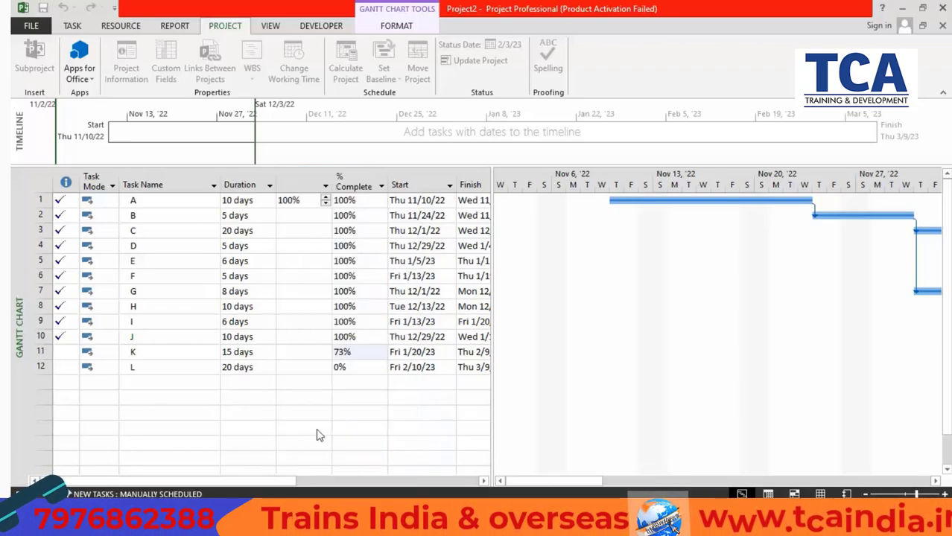
Undo the insertion of the new column before % Complete and clear the column selection
click(308, 355)
key(ctrl+z)
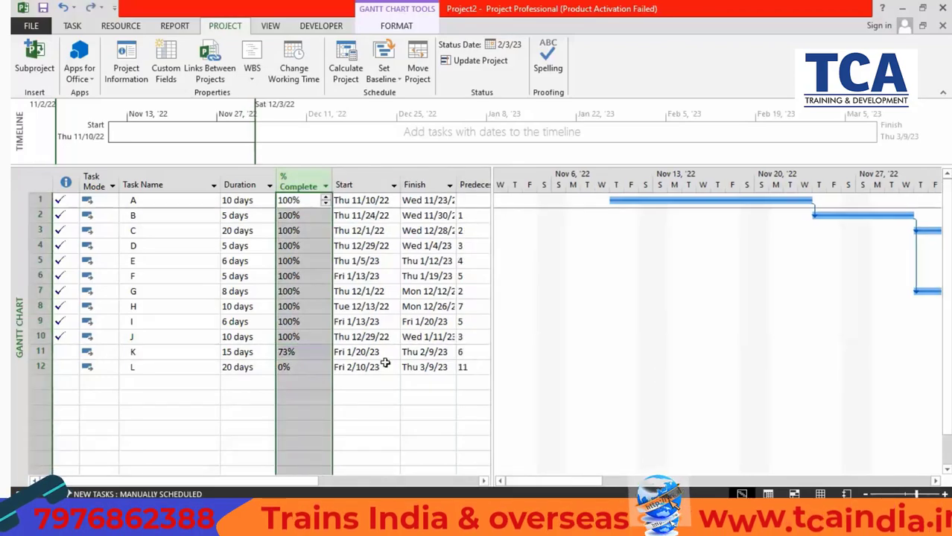
click(403, 380)
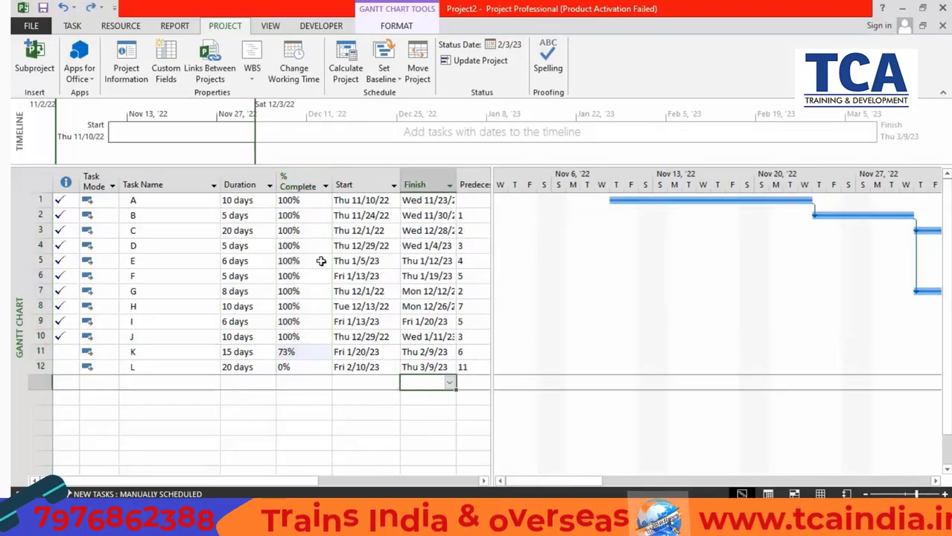
Review the list of available baselines in the Set Baseline dialog and close it without setting one
click(398, 79)
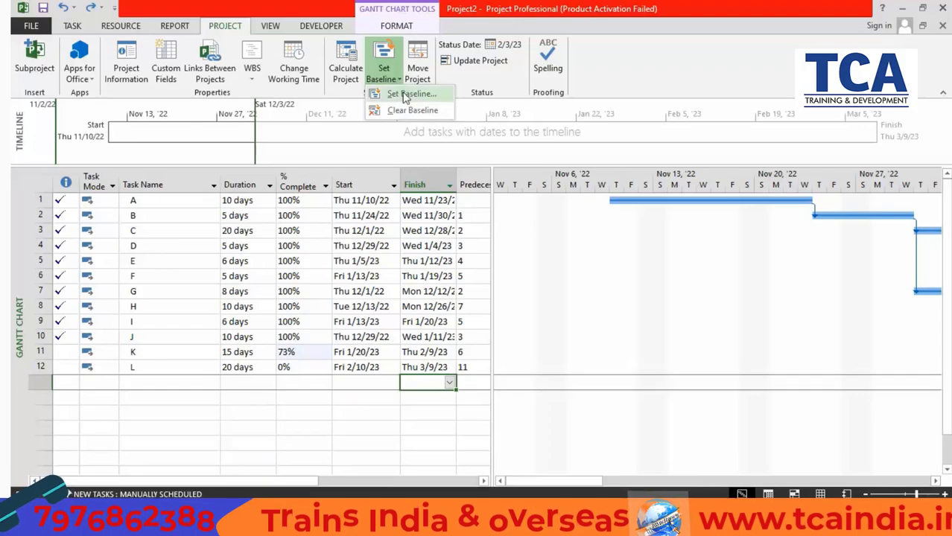
click(390, 94)
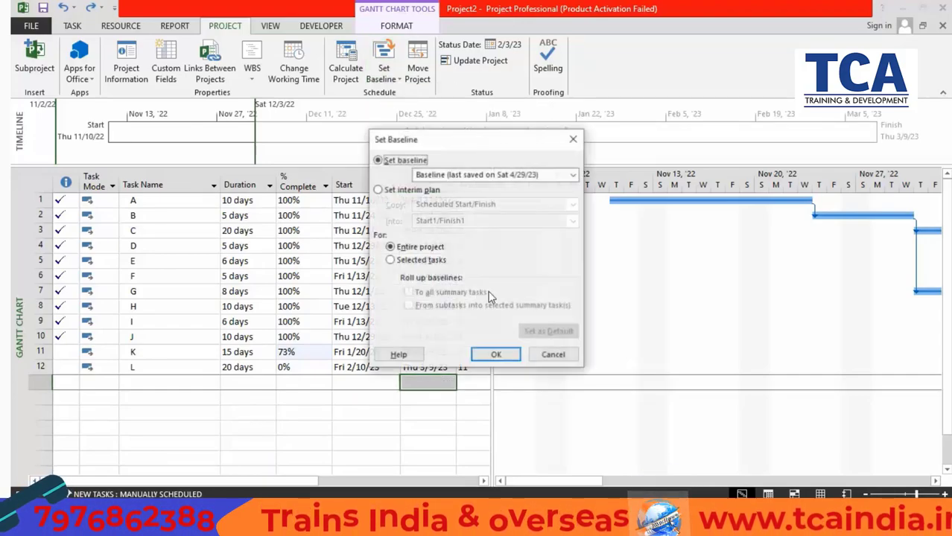
click(574, 174)
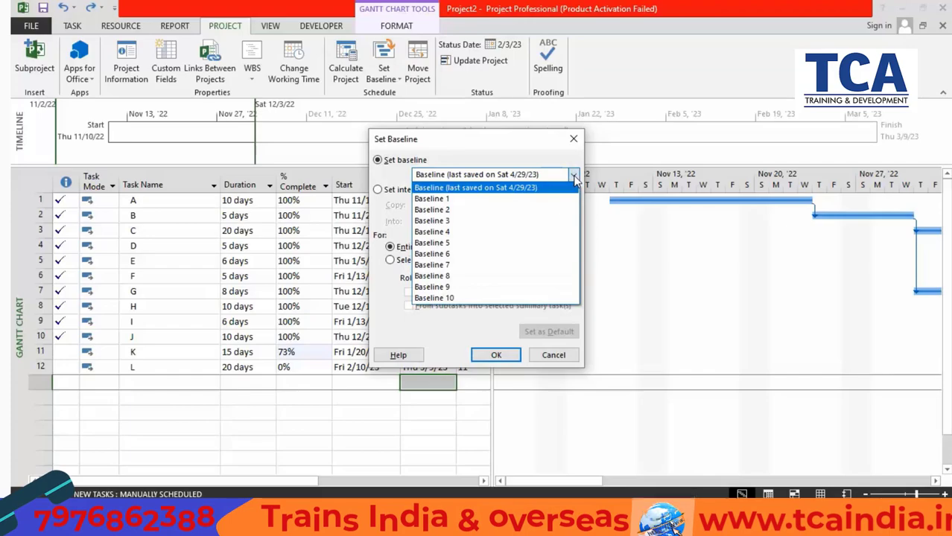
click(537, 357)
click(553, 355)
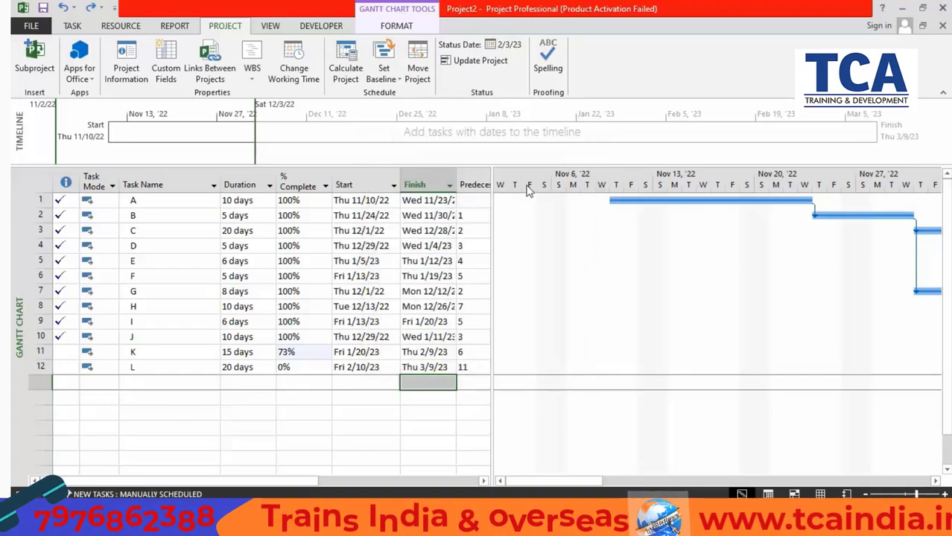
Add task D to the timeline and select its bar there
click(372, 141)
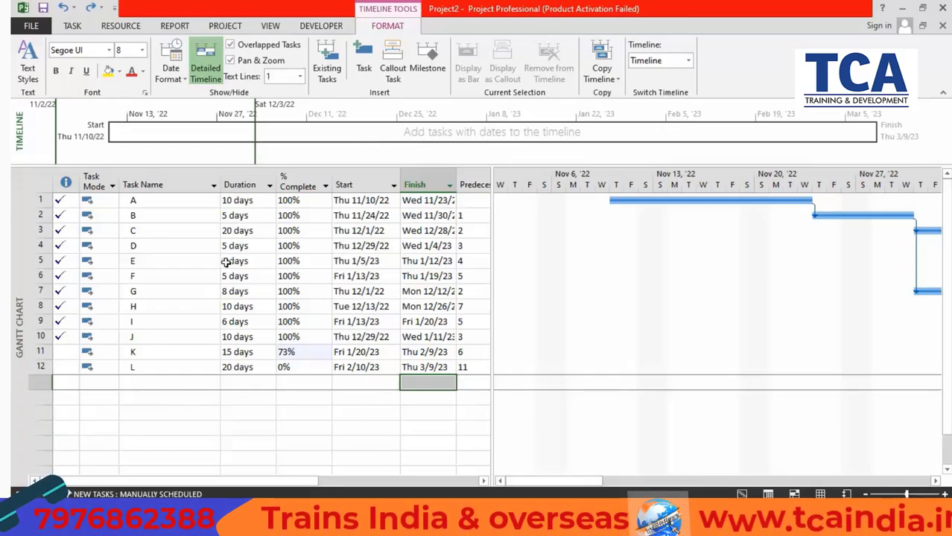
right_click(40, 218)
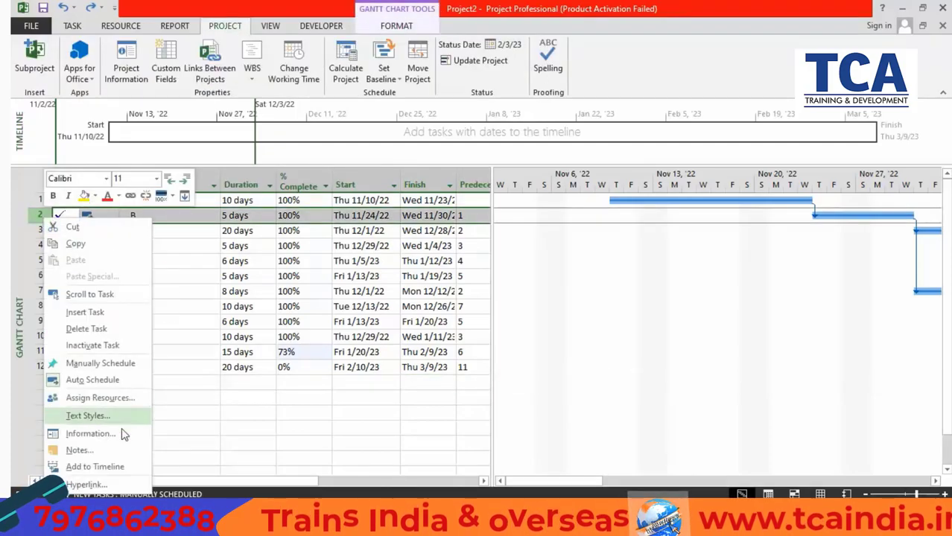
click(170, 253)
click(171, 249)
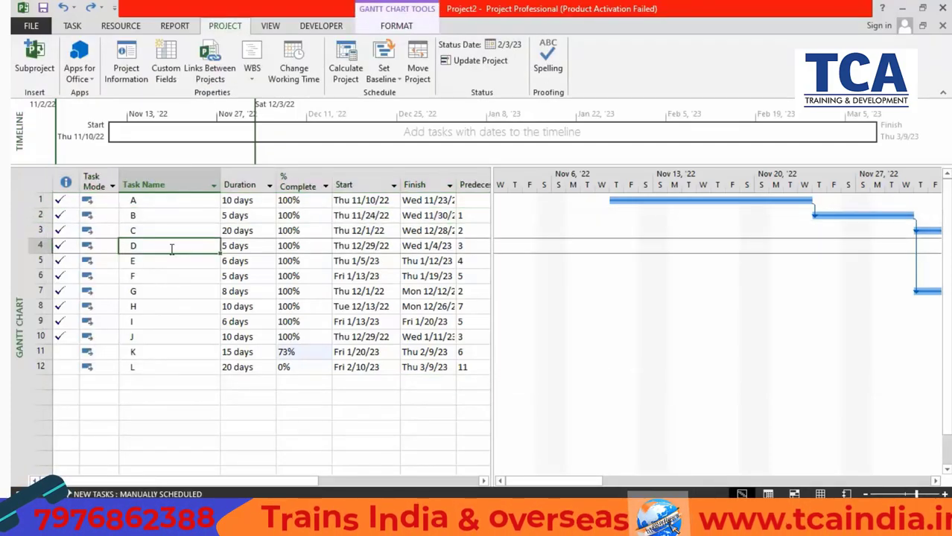
right_click(171, 250)
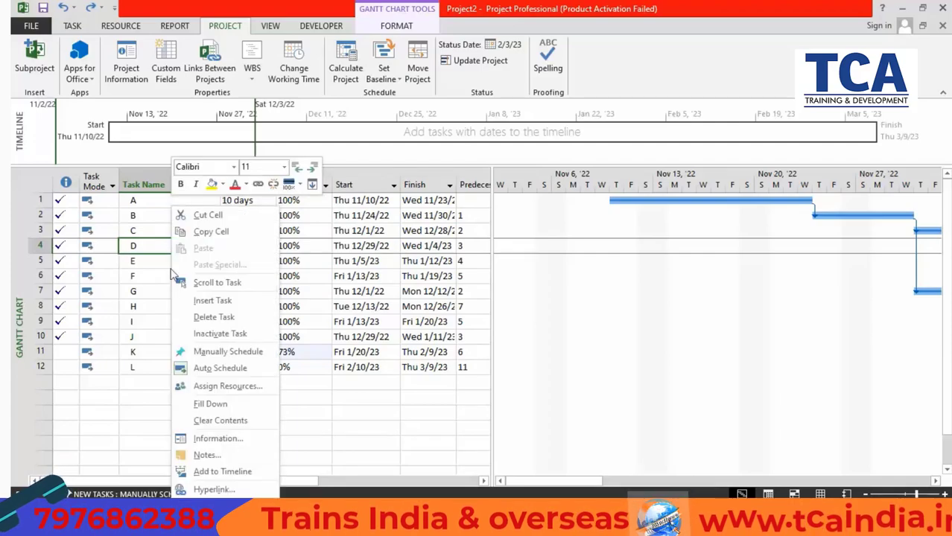
click(217, 472)
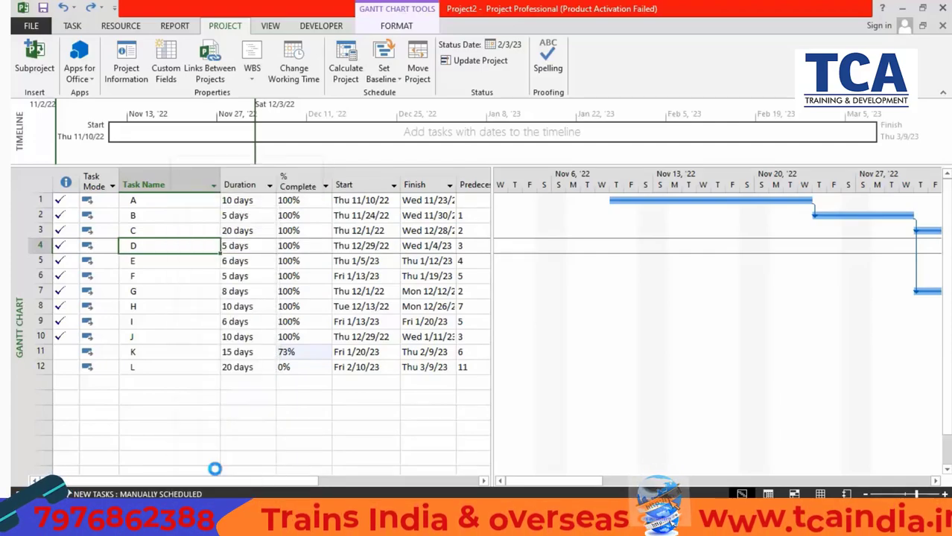
click(439, 138)
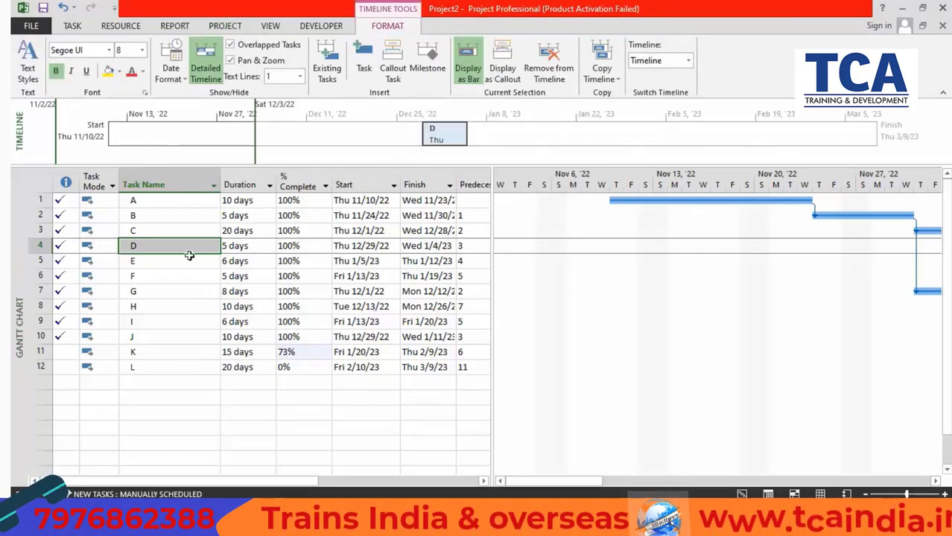
Add task H to the timeline
click(143, 306)
right_click(143, 306)
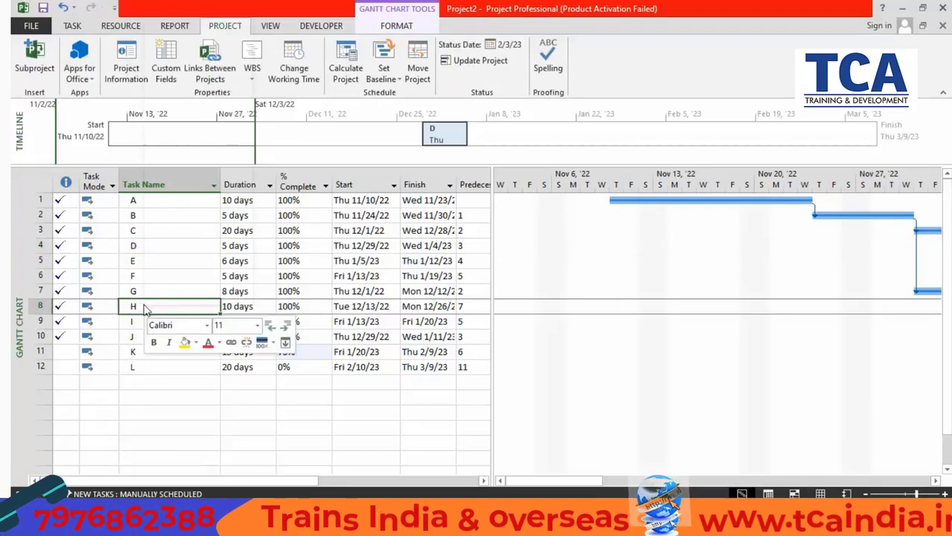
click(196, 277)
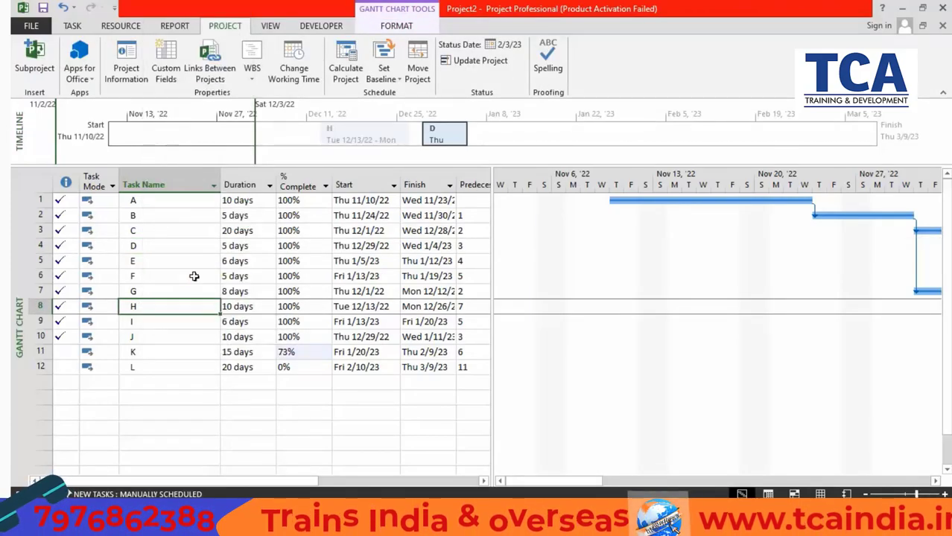
Review task H's Task Information from its timeline bar and close the dialog without changes
click(371, 141)
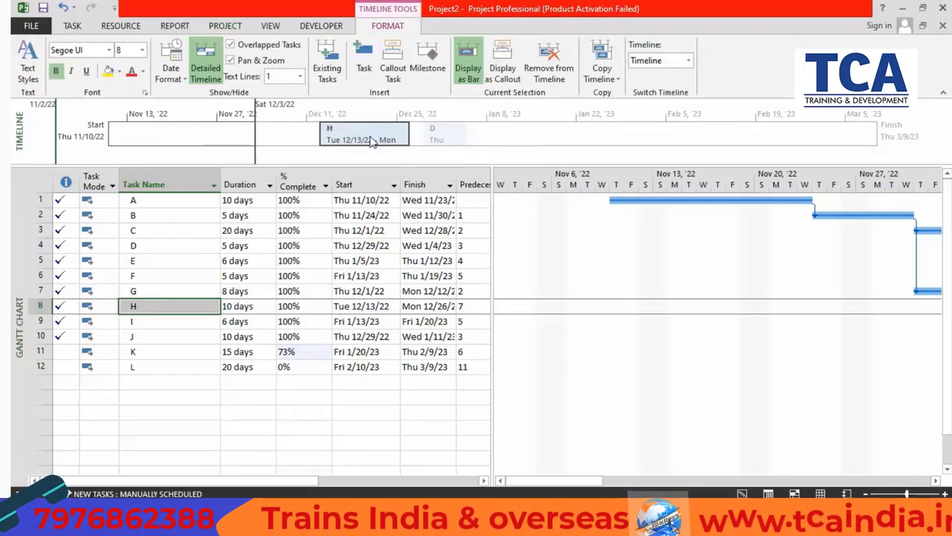
double_click(371, 140)
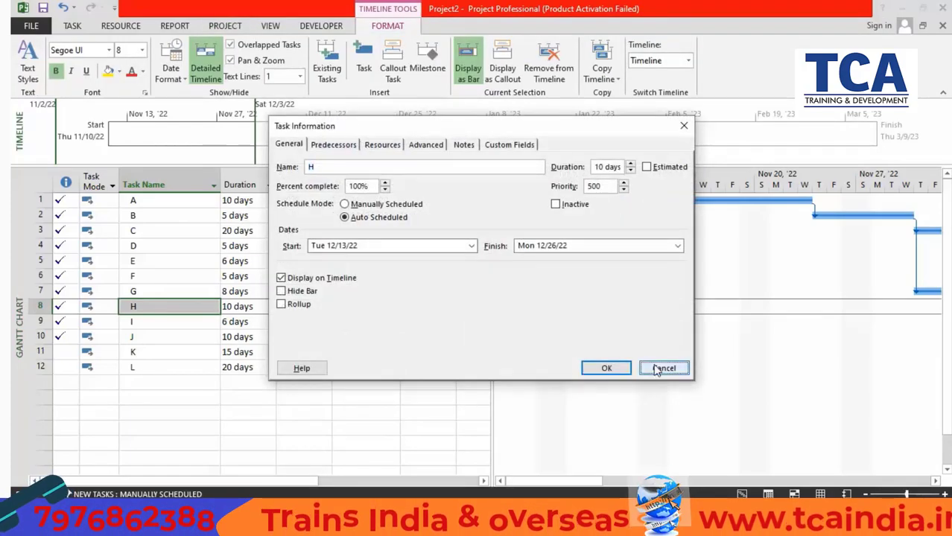
click(663, 368)
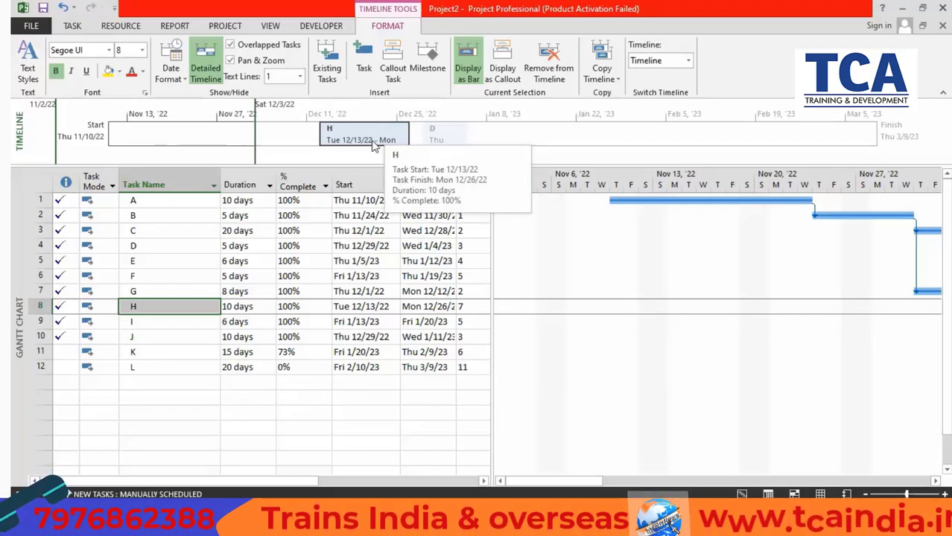
Add tasks E and C to the timeline, keeping the project open
click(138, 262)
key(alt+F4)
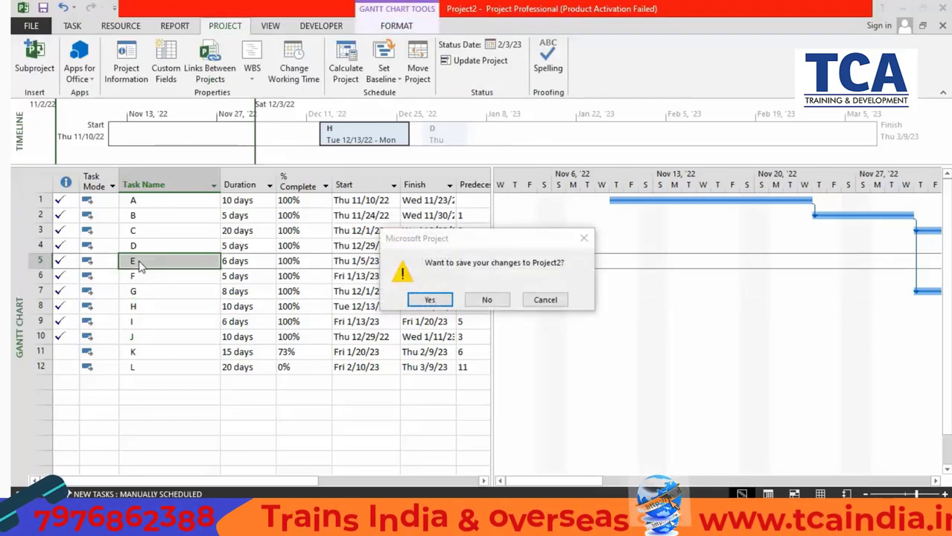
click(544, 300)
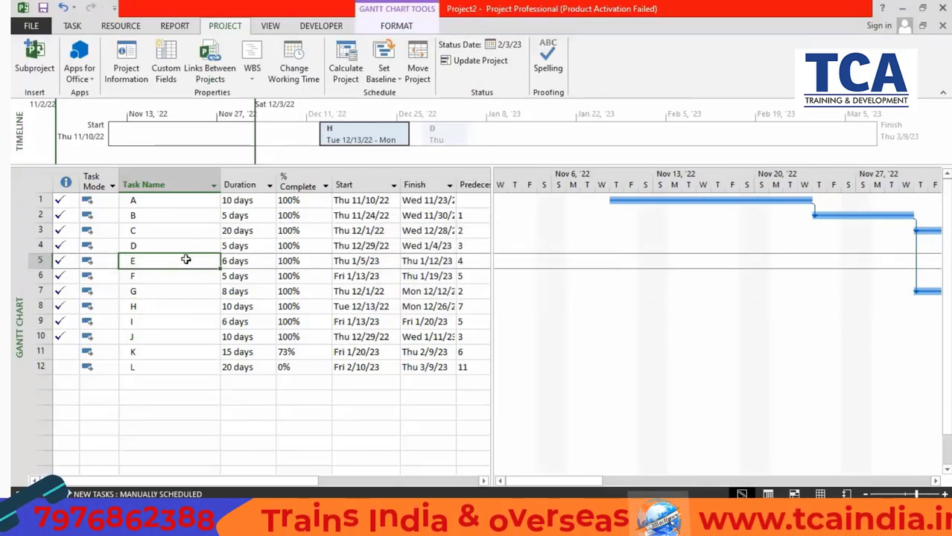
right_click(187, 257)
click(227, 472)
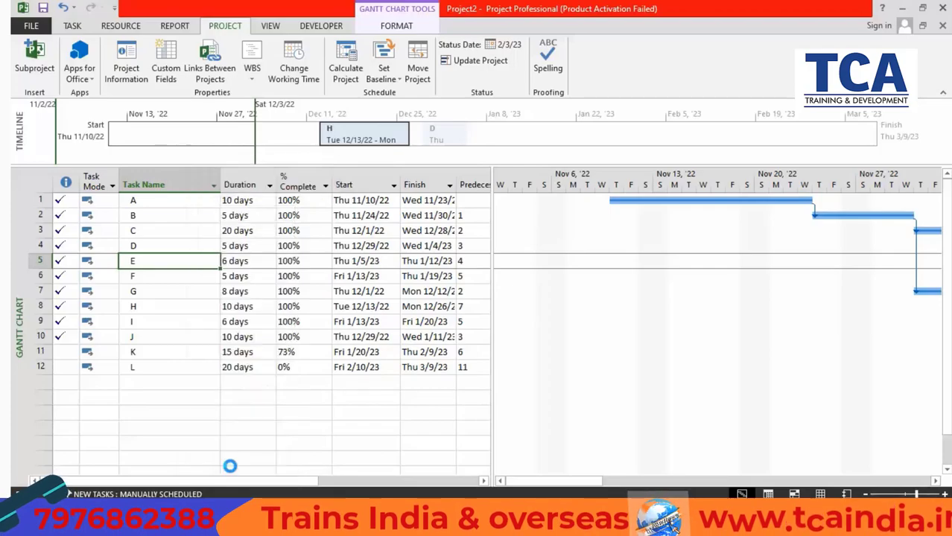
click(171, 235)
right_click(172, 236)
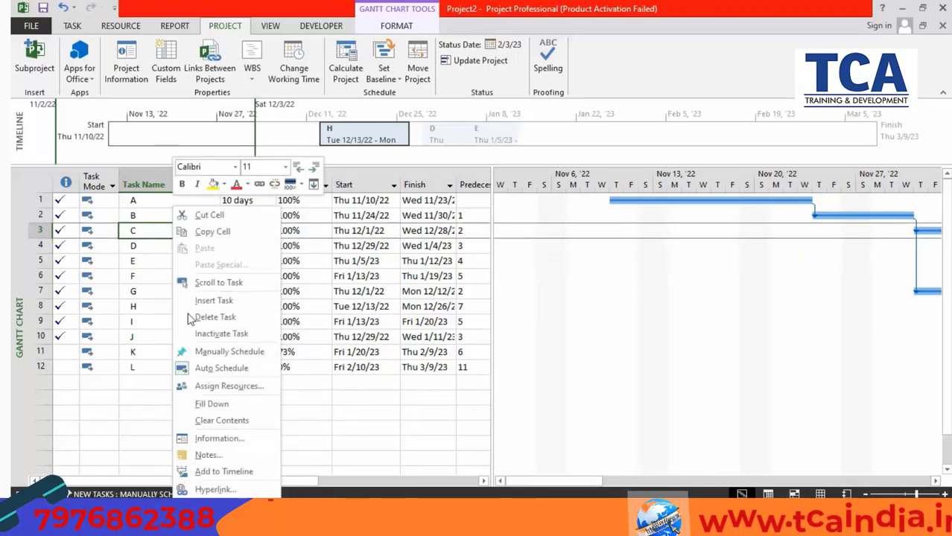
click(212, 471)
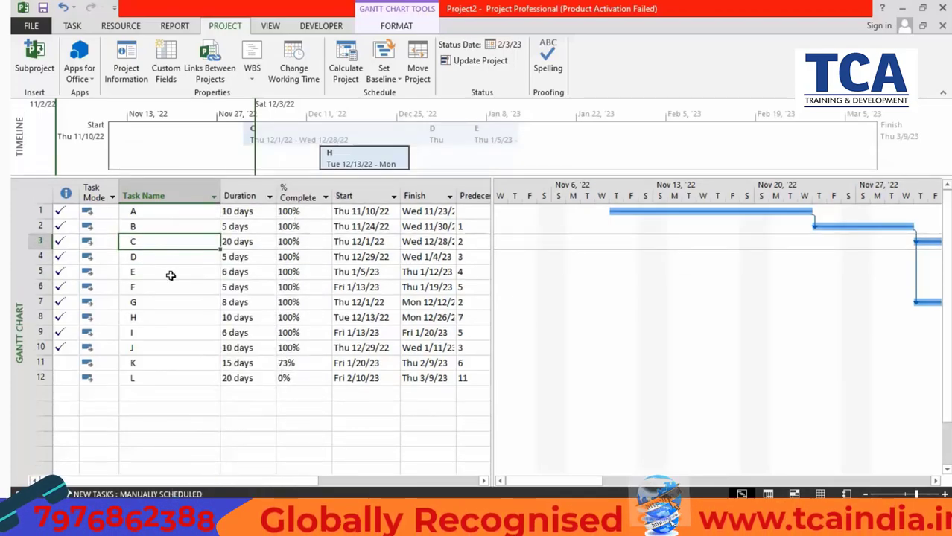
Add task J to the timeline and remove it again
click(172, 274)
right_click(170, 273)
click(157, 352)
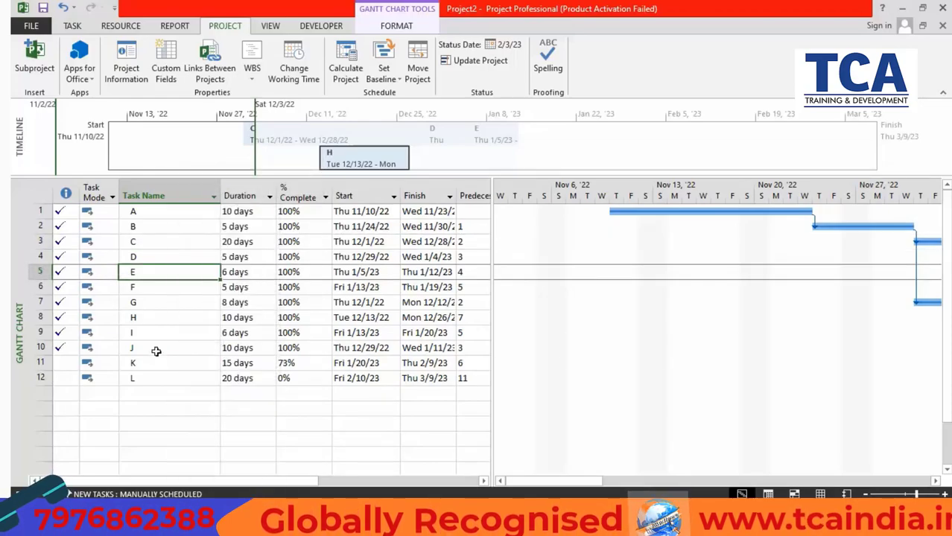
click(155, 350)
right_click(156, 350)
click(197, 323)
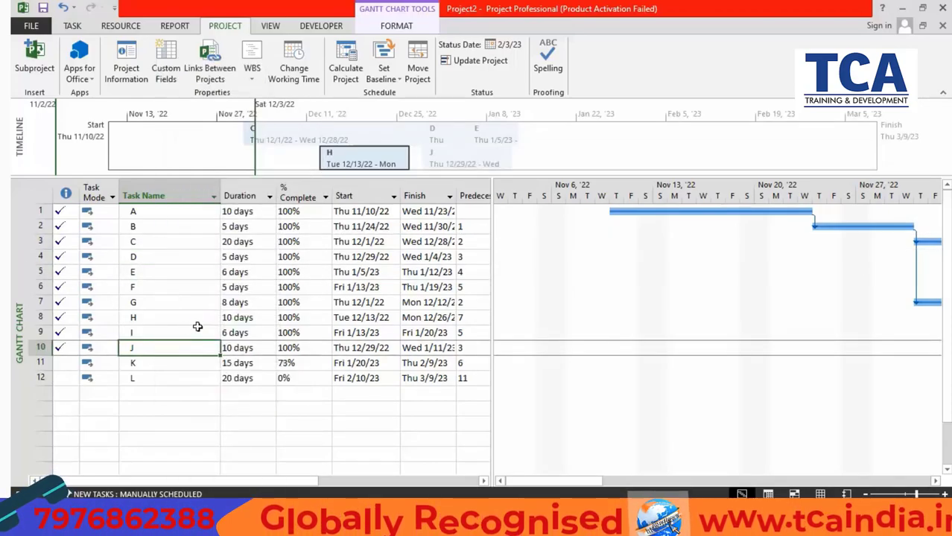
click(449, 159)
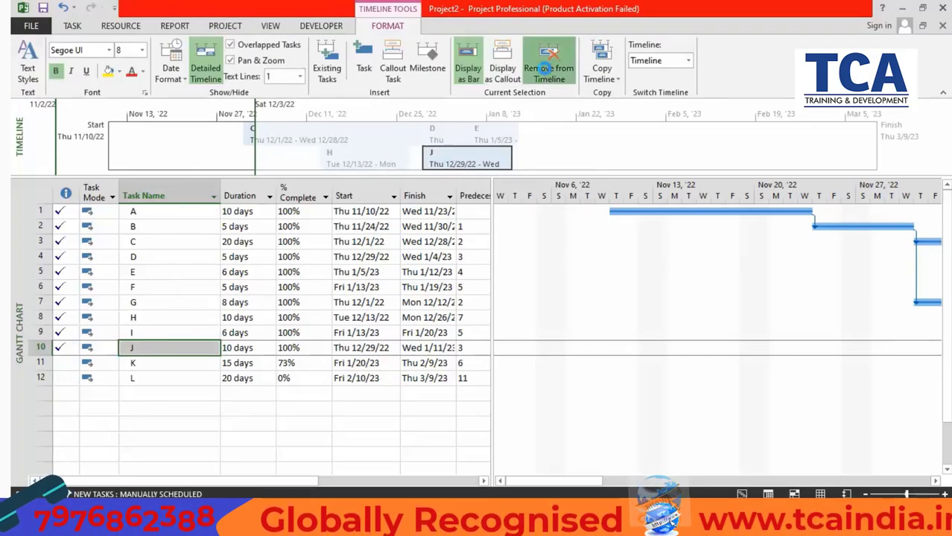
click(548, 69)
Try displaying task H as a callout on the timeline and undo the change
click(377, 158)
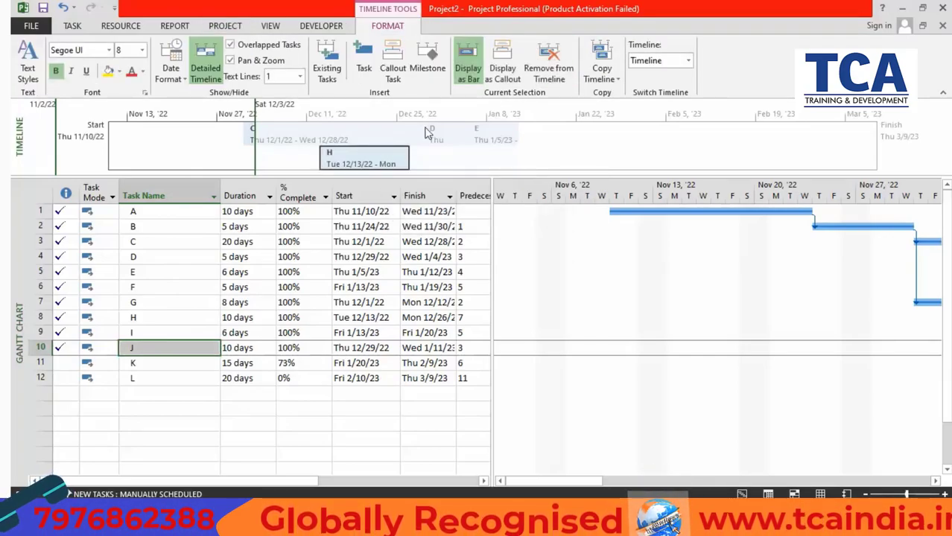
click(497, 75)
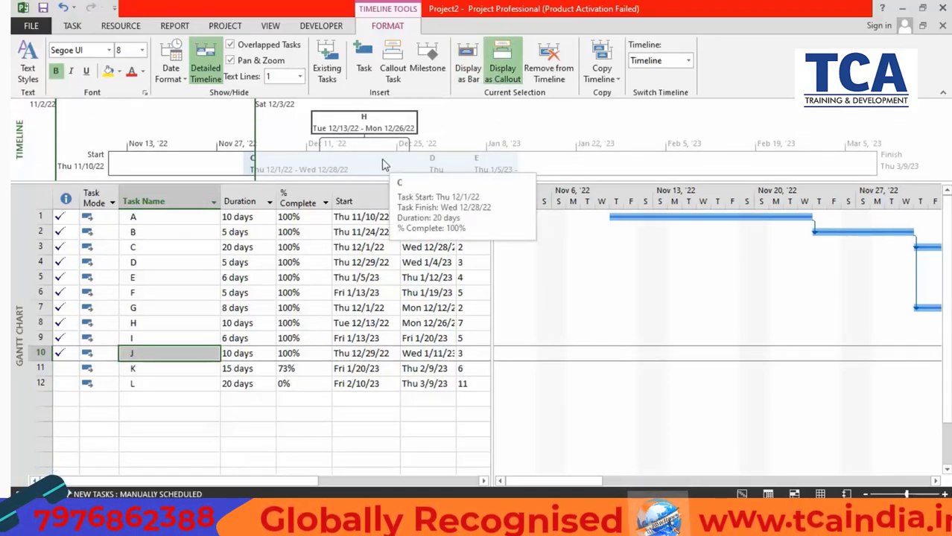
key(ctrl+z)
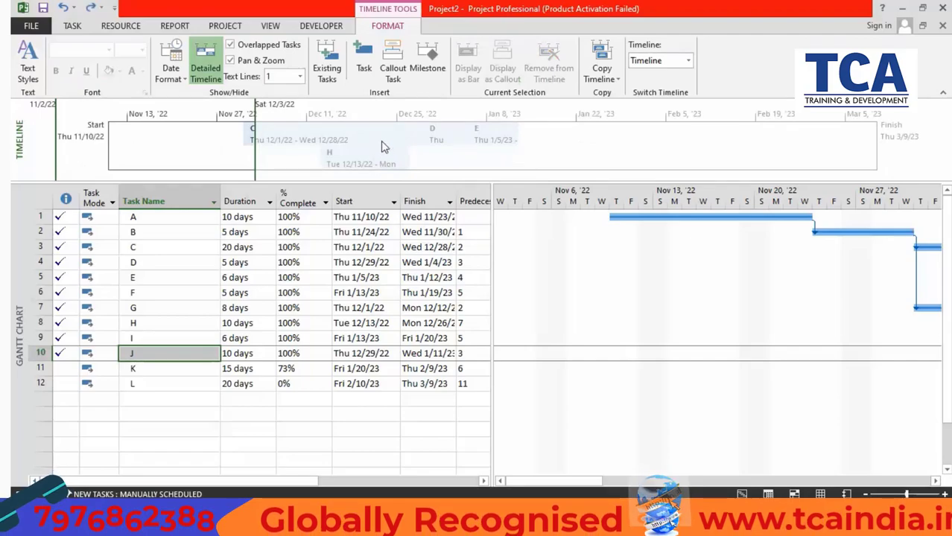
Display task C as a callout on the timeline
click(363, 141)
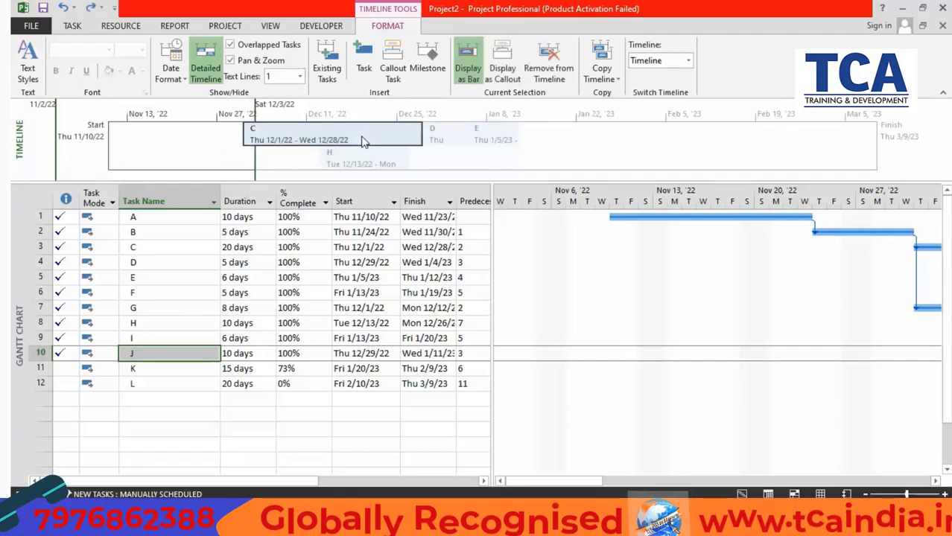
click(498, 77)
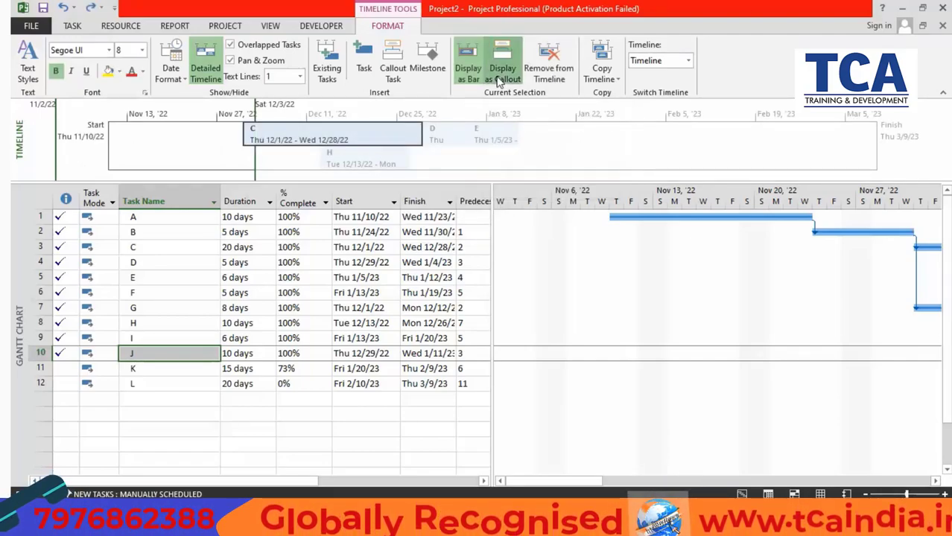
mouse_move(333, 120)
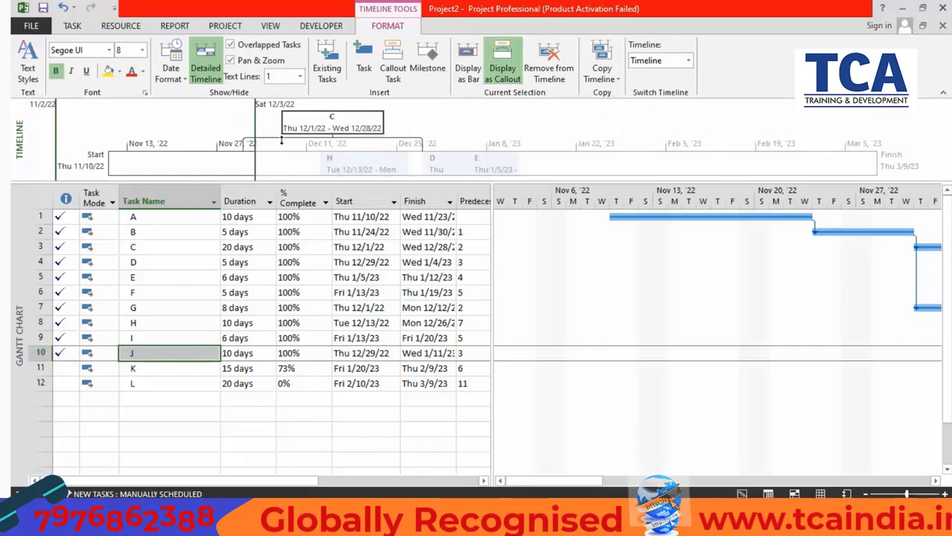
Adjust the timeline's view range so the Gantt chart spans from 11/29/22 to late February 2023
drag(255, 130, 598, 171)
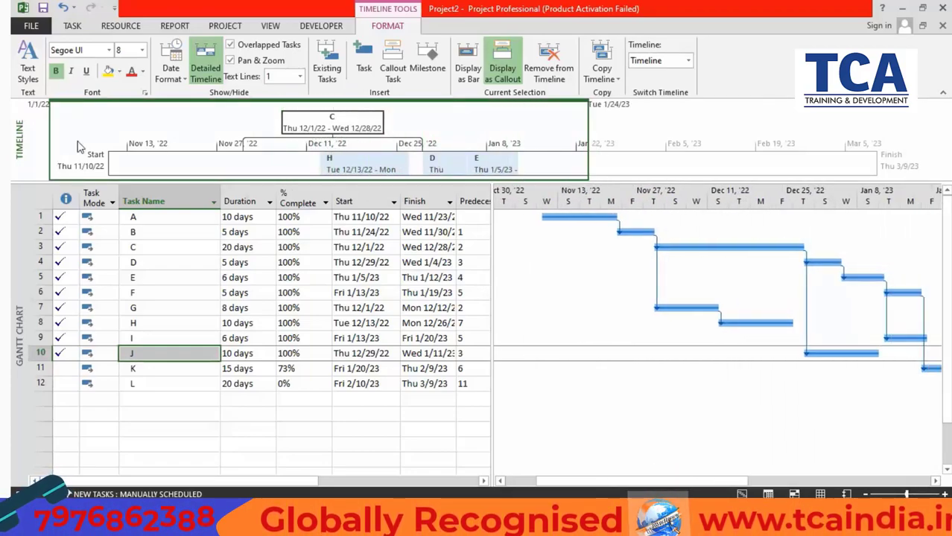
drag(54, 137, 259, 173)
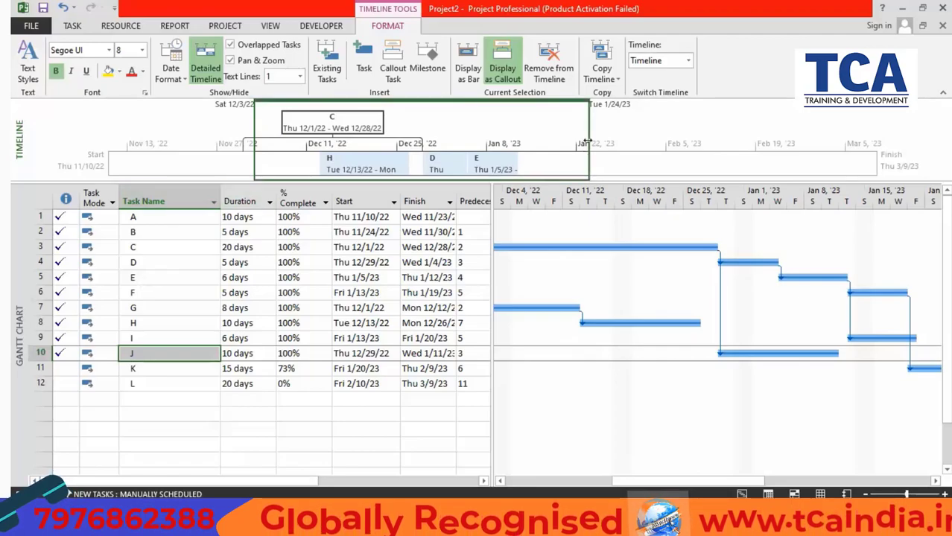
drag(589, 143, 876, 172)
mouse_move(254, 143)
mouse_down()
mouse_move(82, 147)
mouse_move(291, 146)
mouse_move(258, 149)
mouse_up()
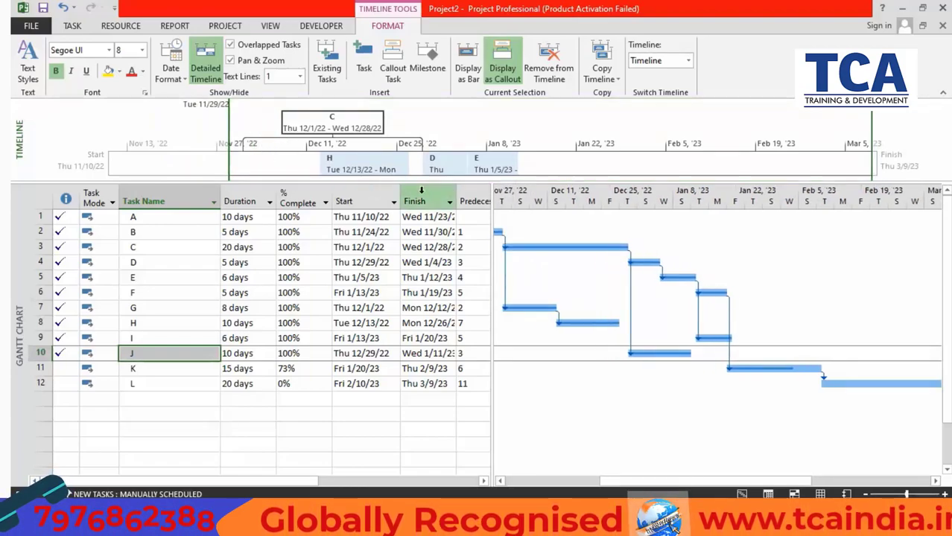
drag(870, 160, 784, 141)
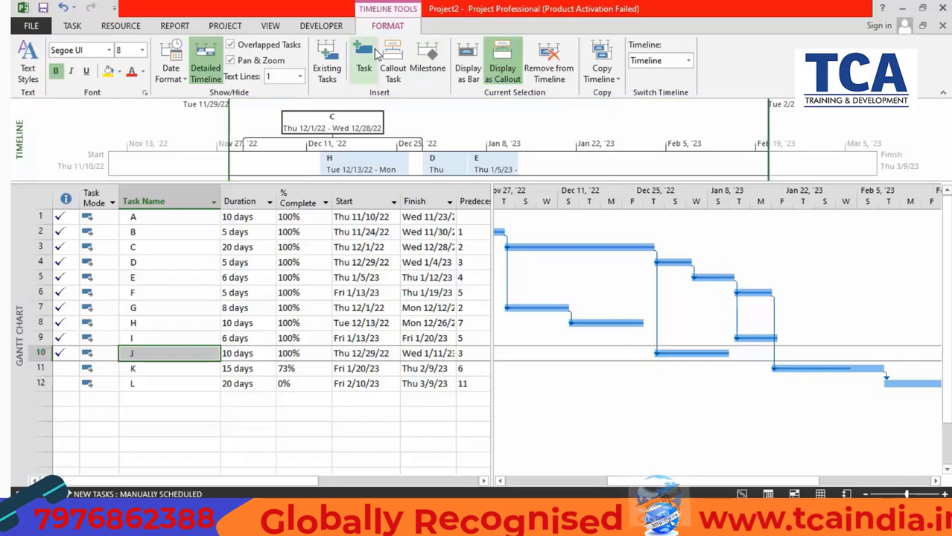
click(363, 68)
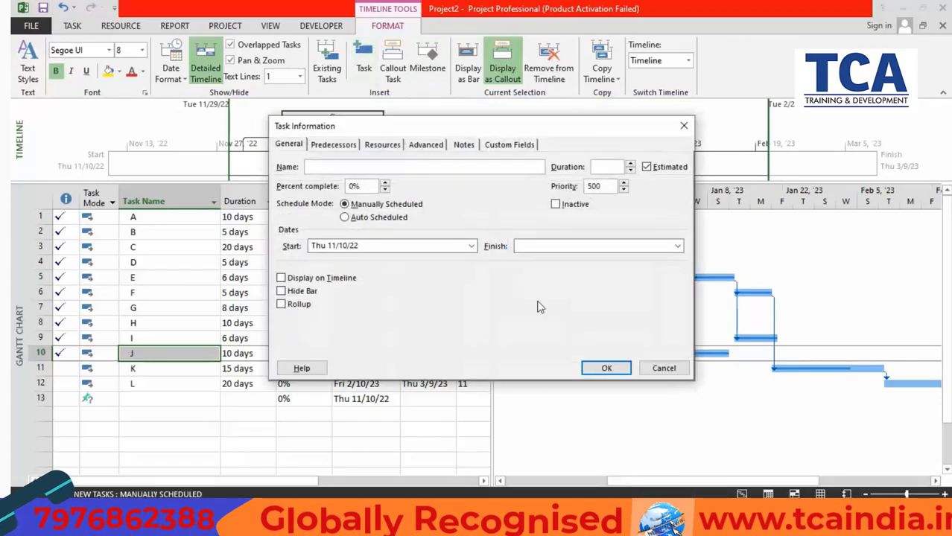
click(662, 368)
click(331, 102)
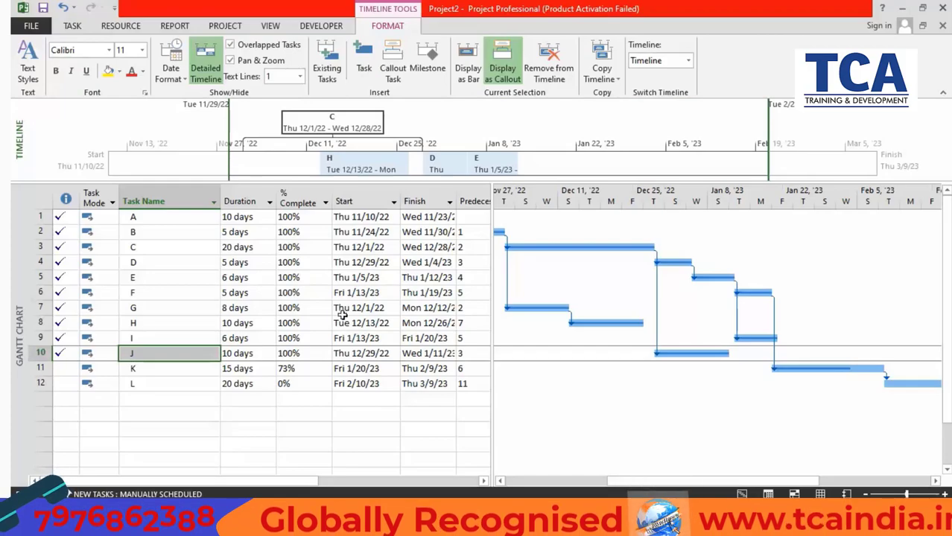
Highlight the critical tasks on the Gantt chart and switch the highlighting off again
click(309, 294)
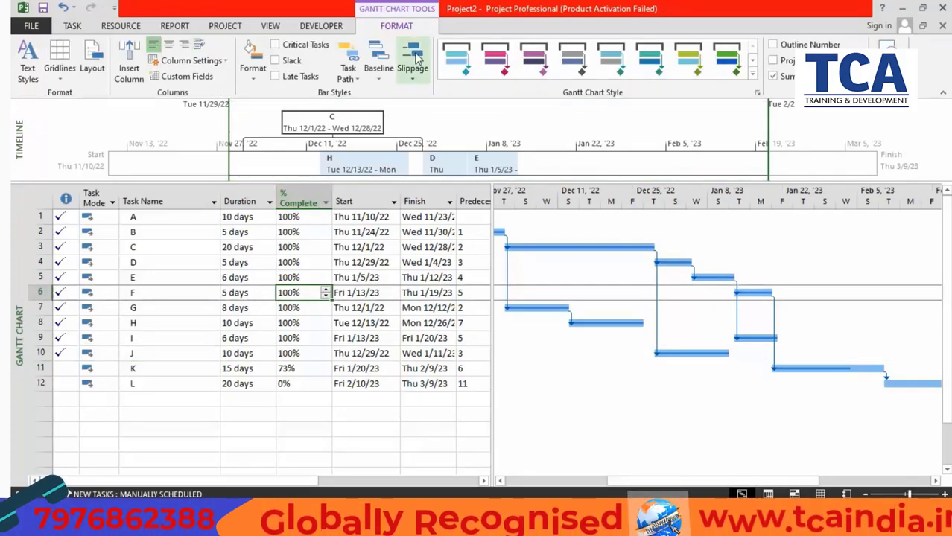
click(274, 45)
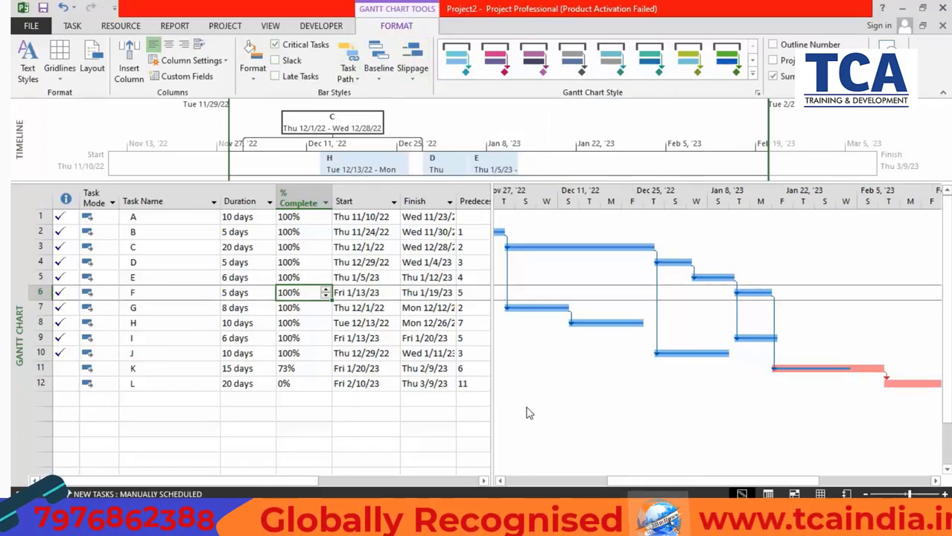
mouse_move(616, 481)
mouse_down()
mouse_move(519, 483)
mouse_move(726, 478)
mouse_move(629, 476)
mouse_up()
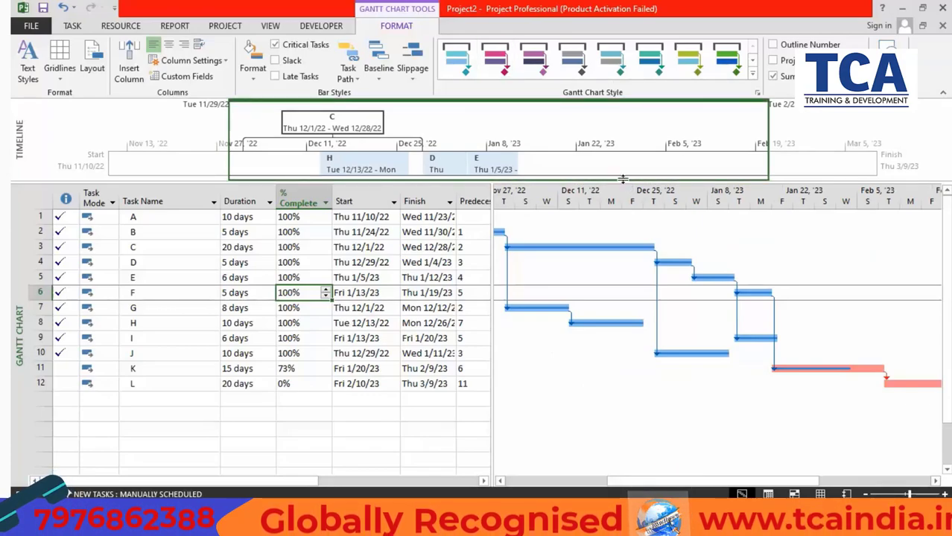
click(301, 45)
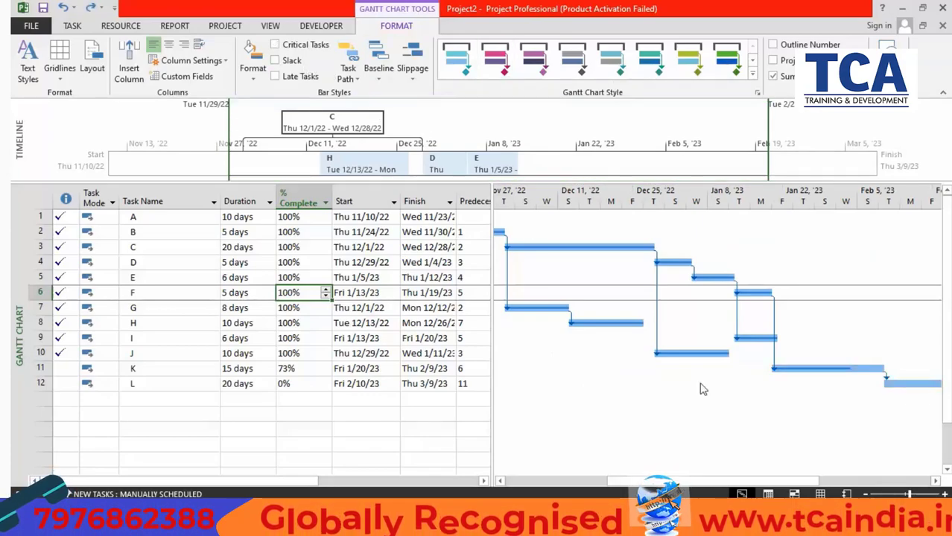
drag(654, 482, 532, 484)
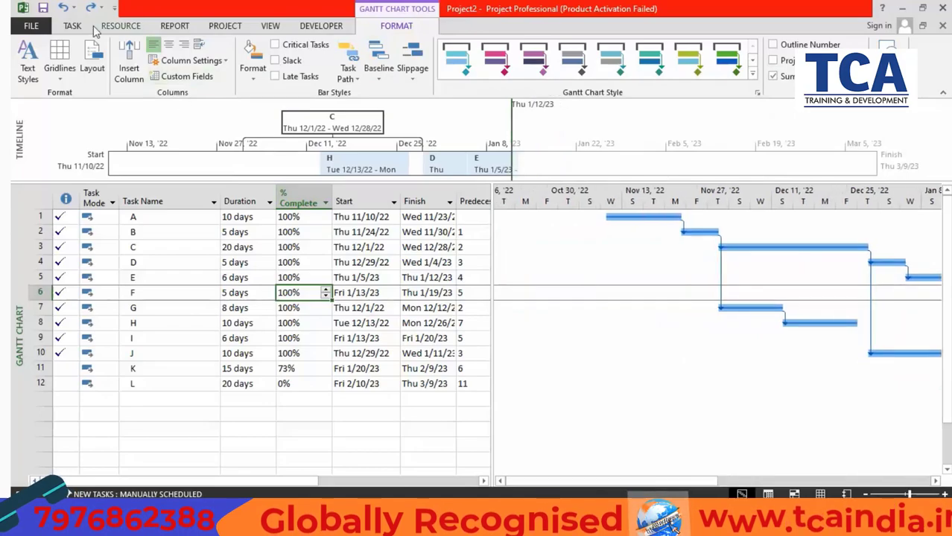
click(82, 27)
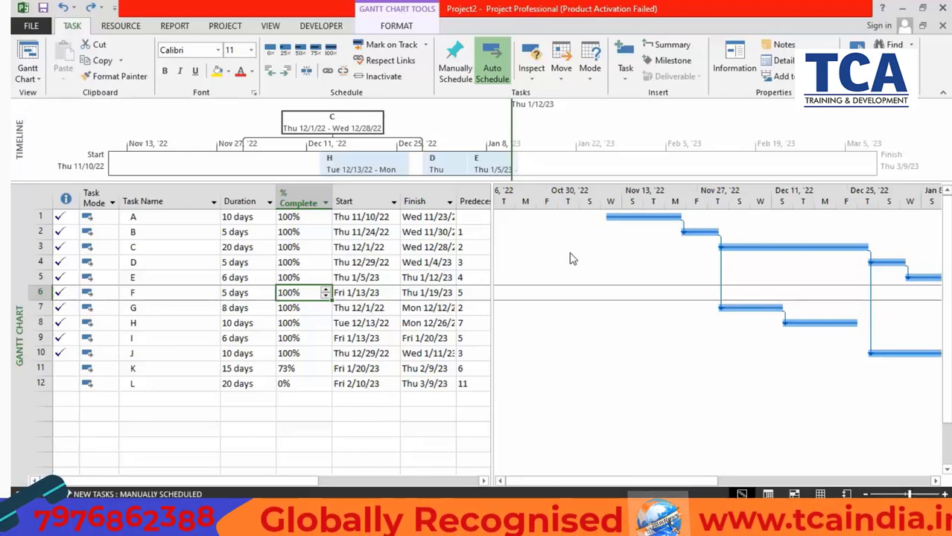
click(31, 277)
right_click(34, 278)
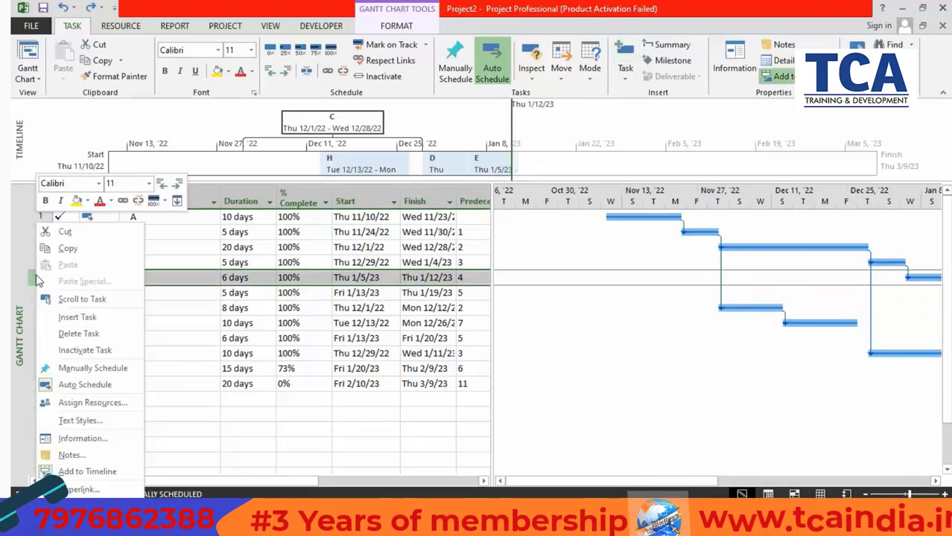
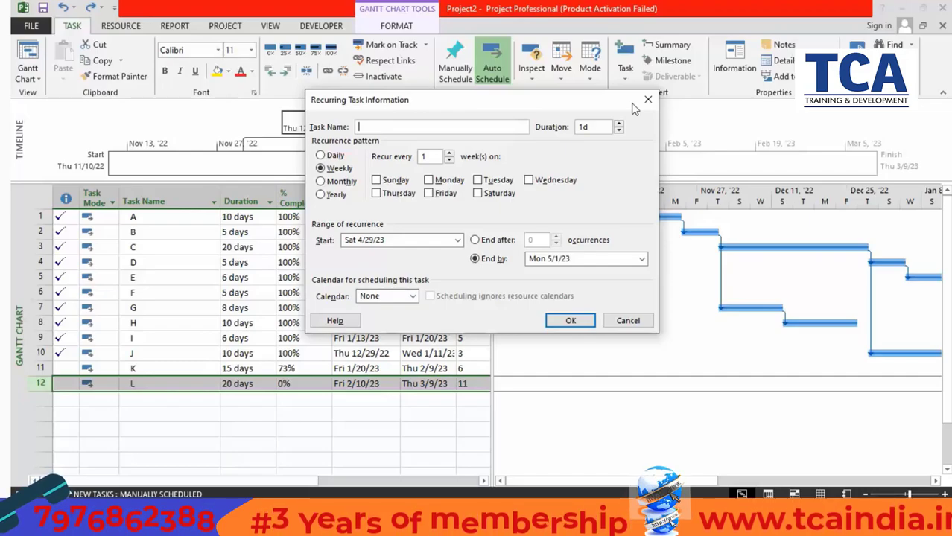
Compare the daily, weekly, monthly and yearly recurrence patterns, try a weekly Saturday recurrence, and cancel the recurring task
click(337, 156)
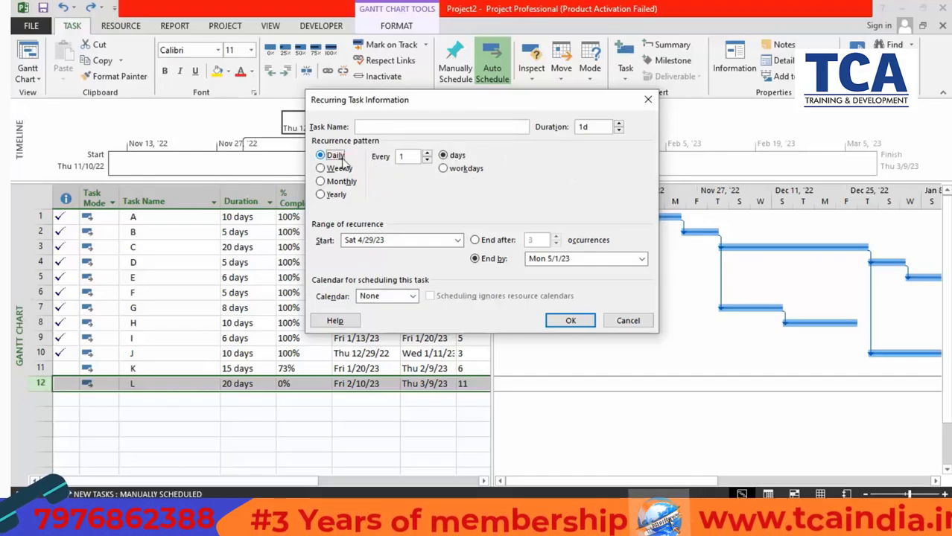
click(339, 169)
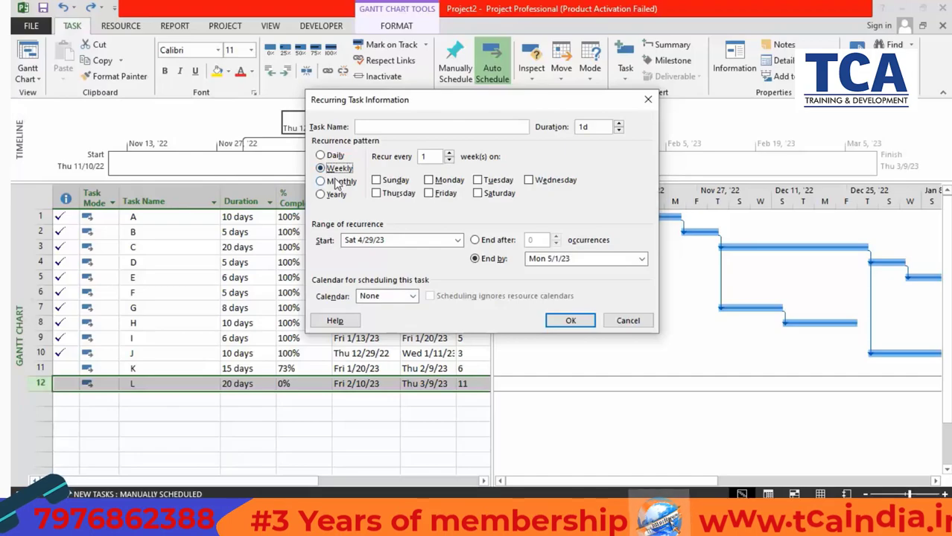
click(336, 181)
click(332, 195)
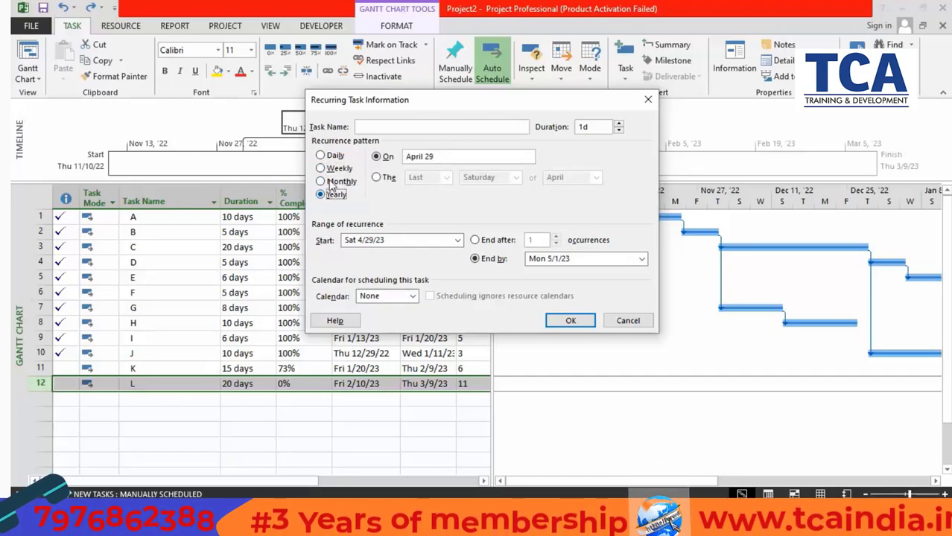
click(333, 182)
click(330, 170)
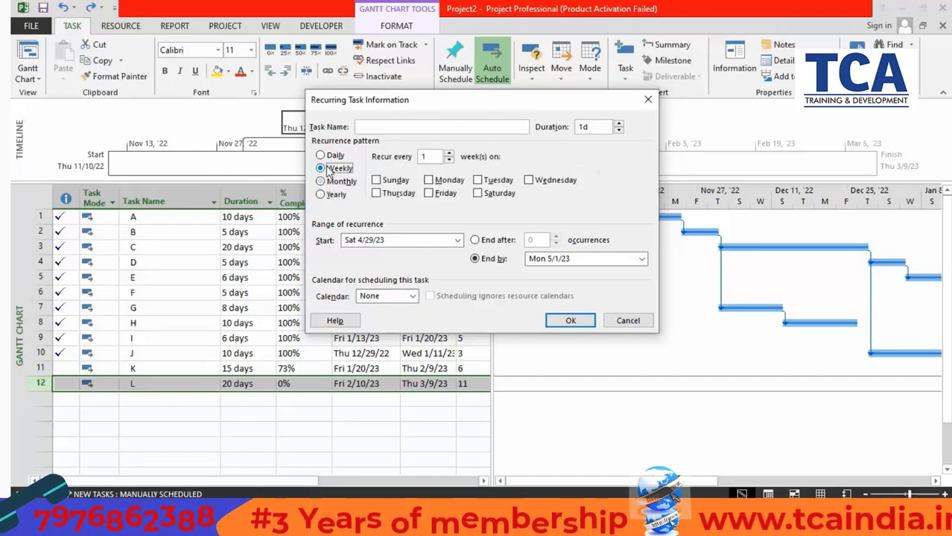
click(477, 194)
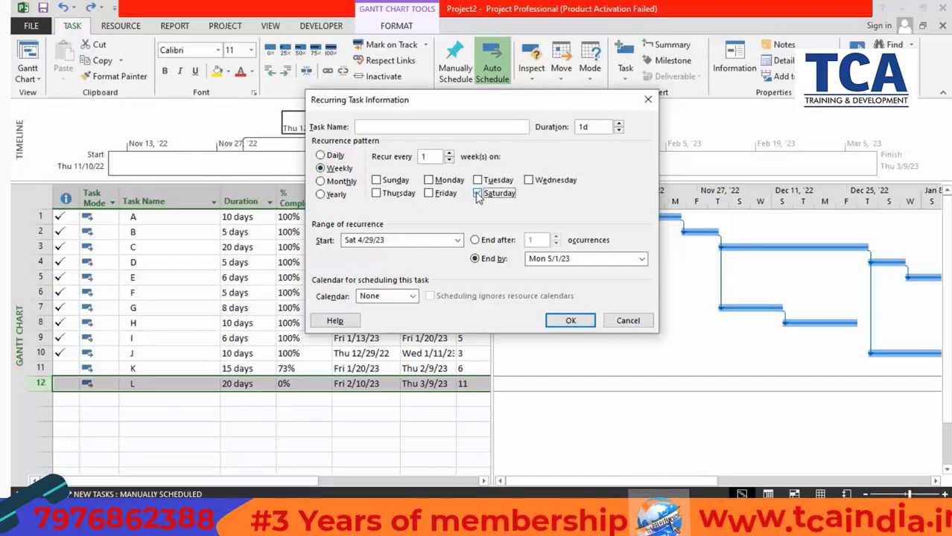
click(628, 320)
Start a new recurring task above task B and set it to recur weekly on Saturday
click(29, 232)
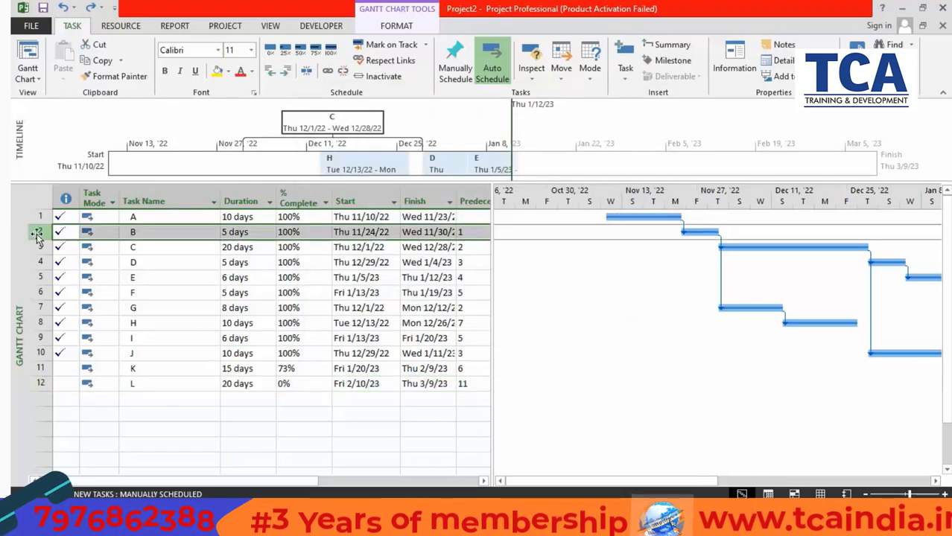
click(626, 79)
click(641, 111)
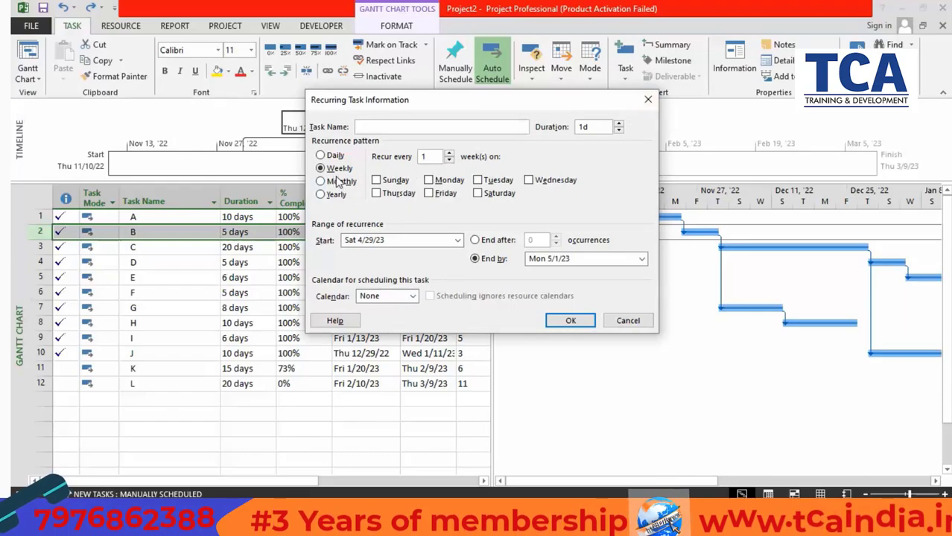
click(485, 194)
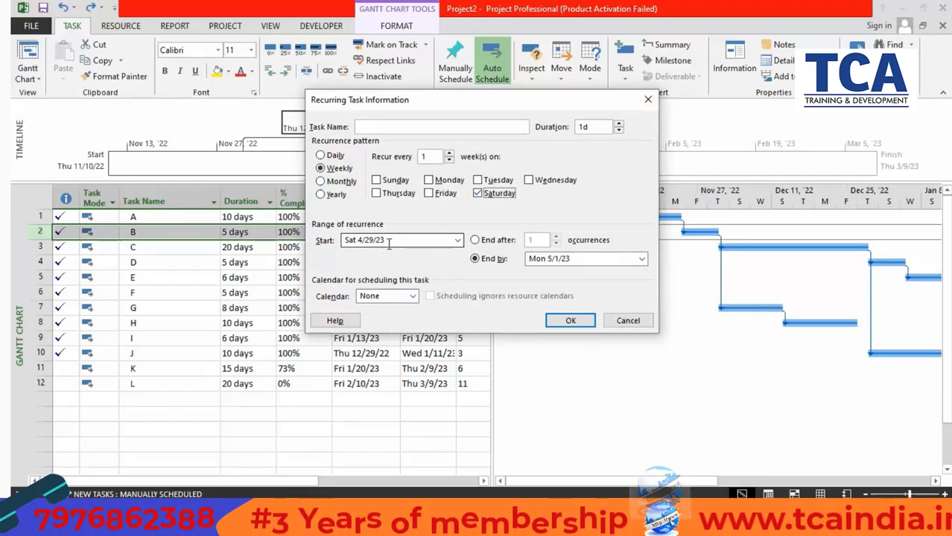
drag(411, 108, 578, 125)
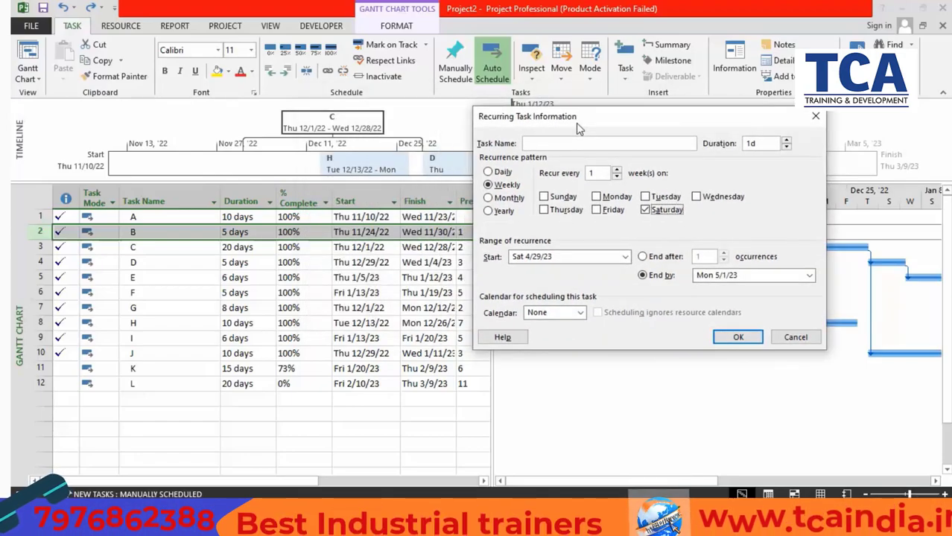
Set the start of the recurrence range to Fri 10/28/22 and insert the recurring task
click(625, 257)
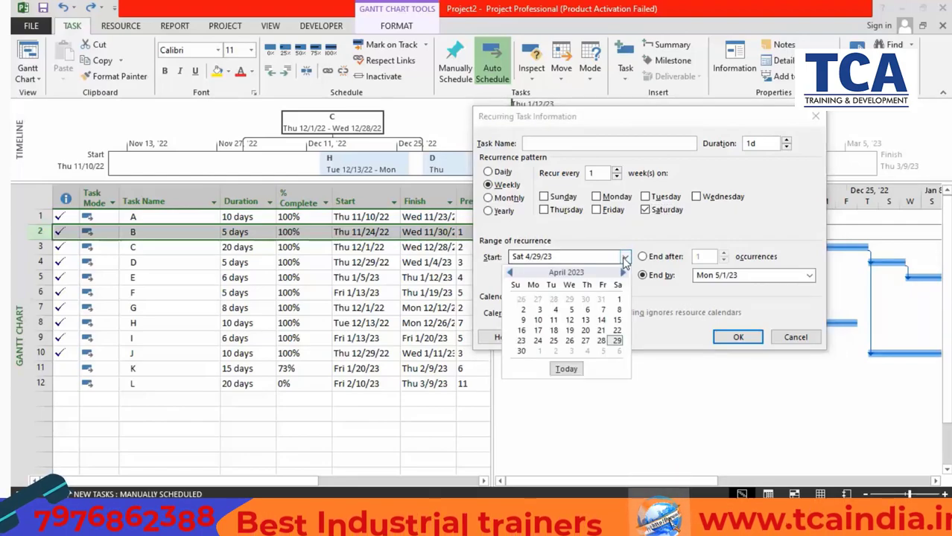
click(510, 272)
click(510, 273)
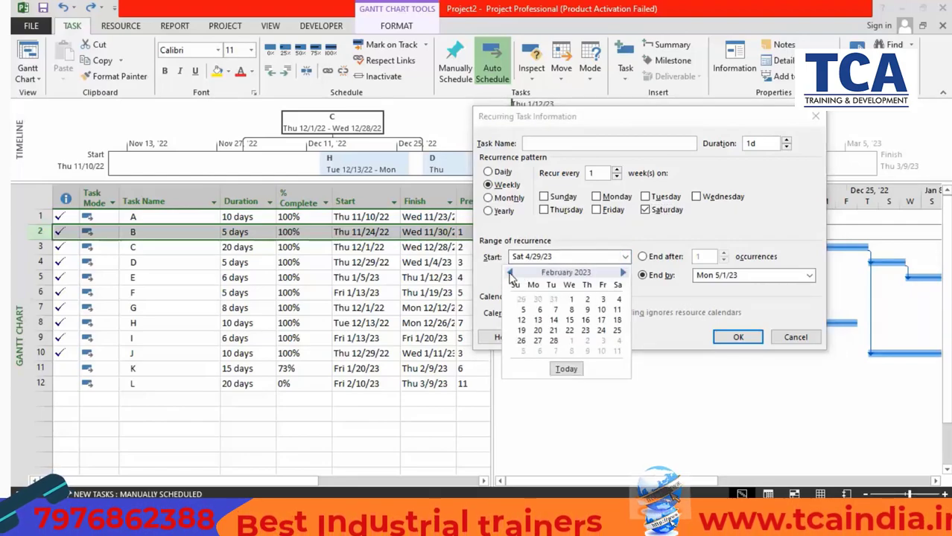
click(510, 272)
click(510, 272)
click(510, 272)
click(510, 272)
click(510, 272)
click(510, 273)
click(510, 273)
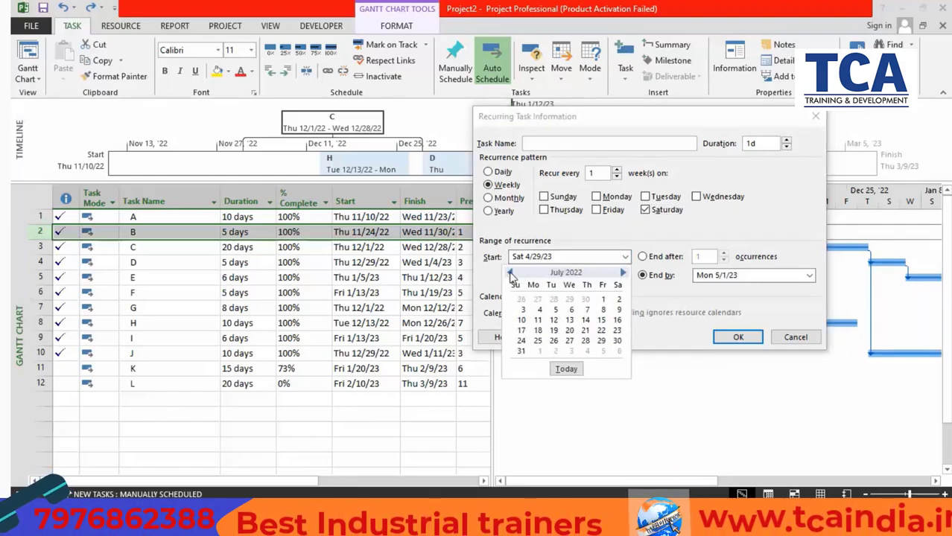
click(510, 272)
click(510, 273)
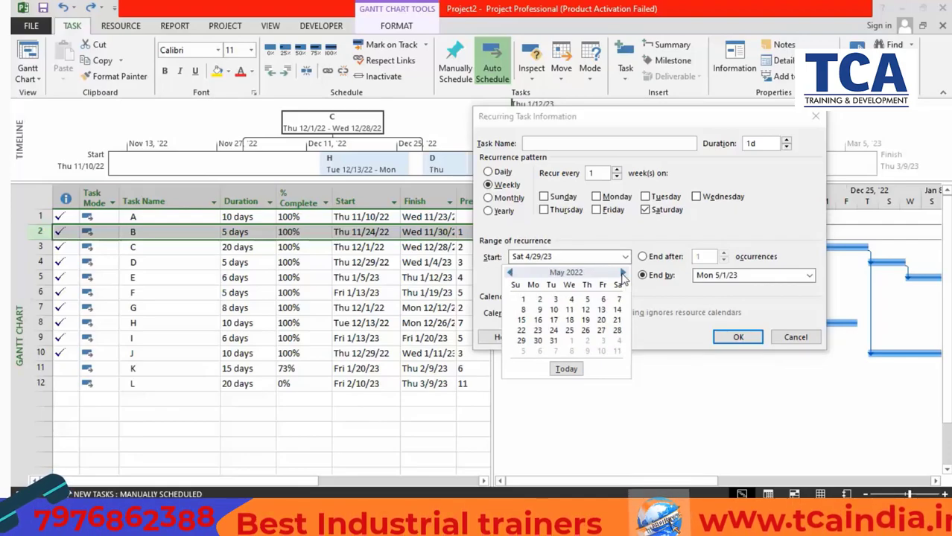
click(622, 273)
click(622, 274)
click(622, 274)
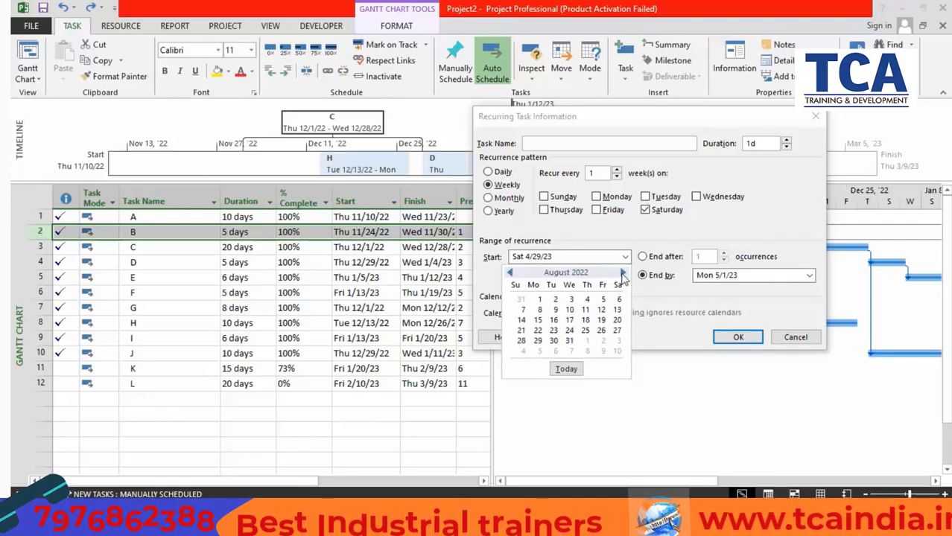
click(623, 273)
click(623, 273)
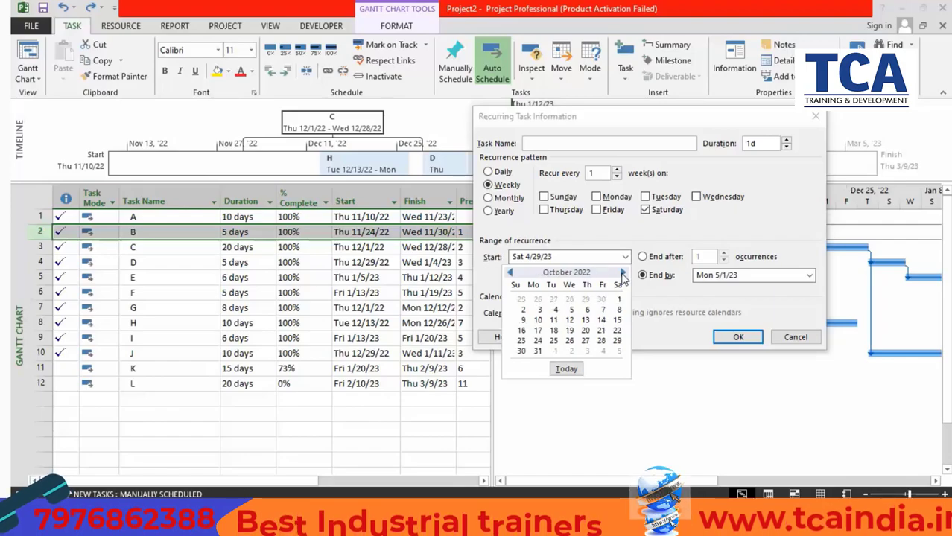
click(601, 341)
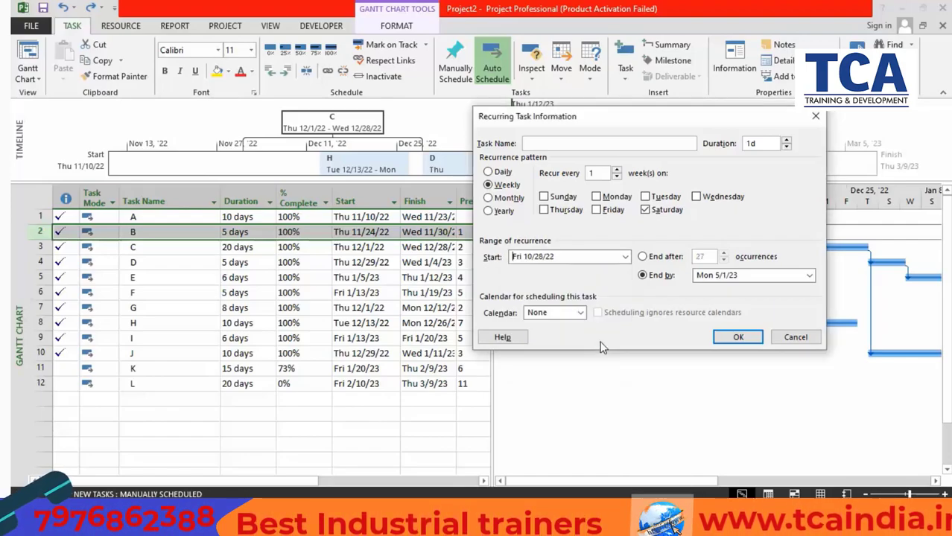
click(736, 335)
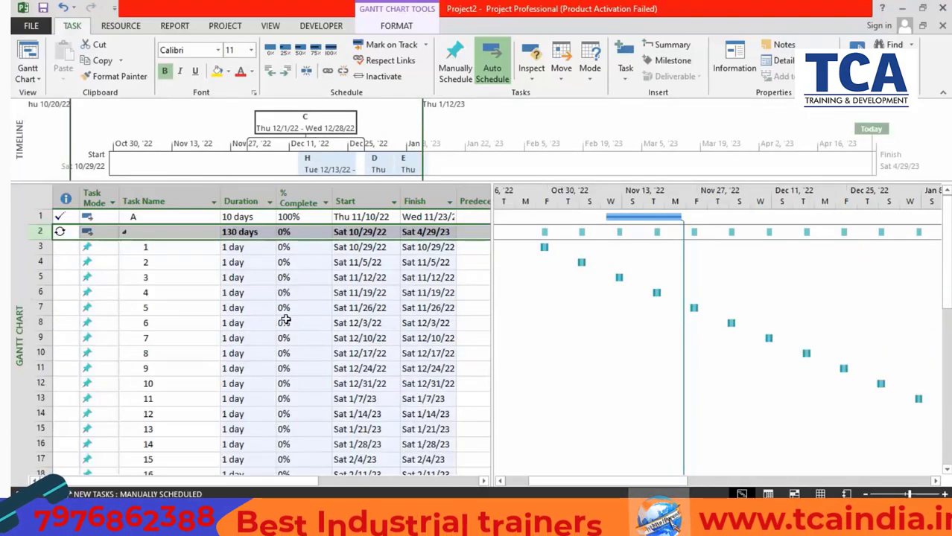
Examine the start and finish dates of the Saturday occurrences and undo the recurring task insertion
scroll(287, 308, down, 7)
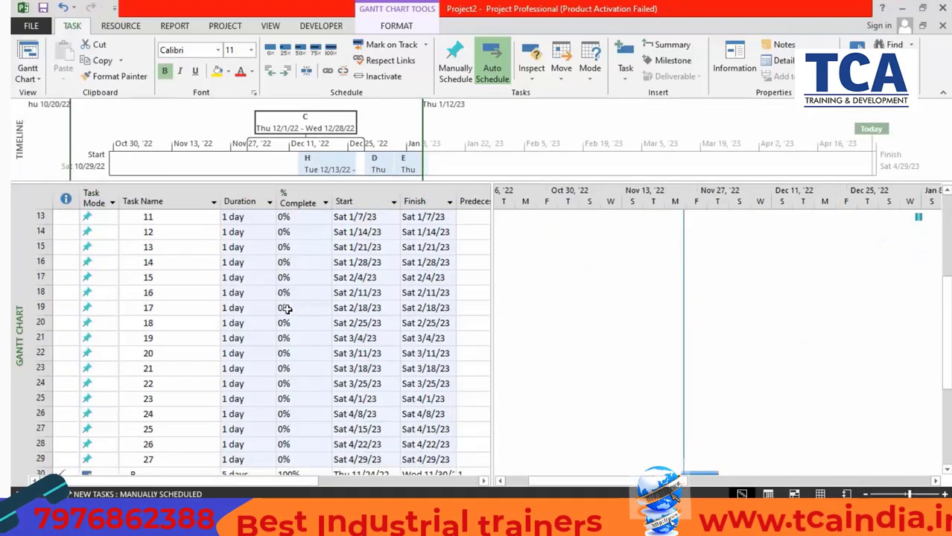
scroll(286, 308, up, 7)
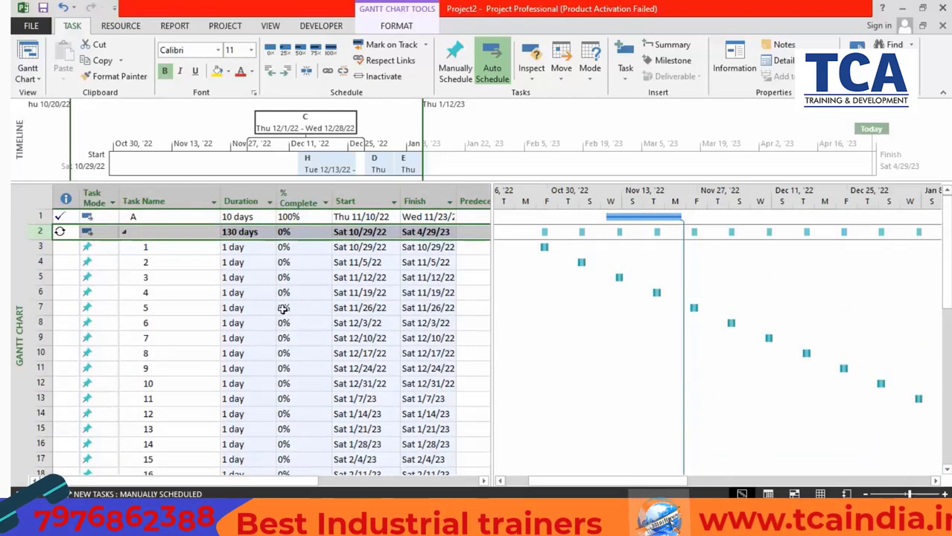
click(351, 252)
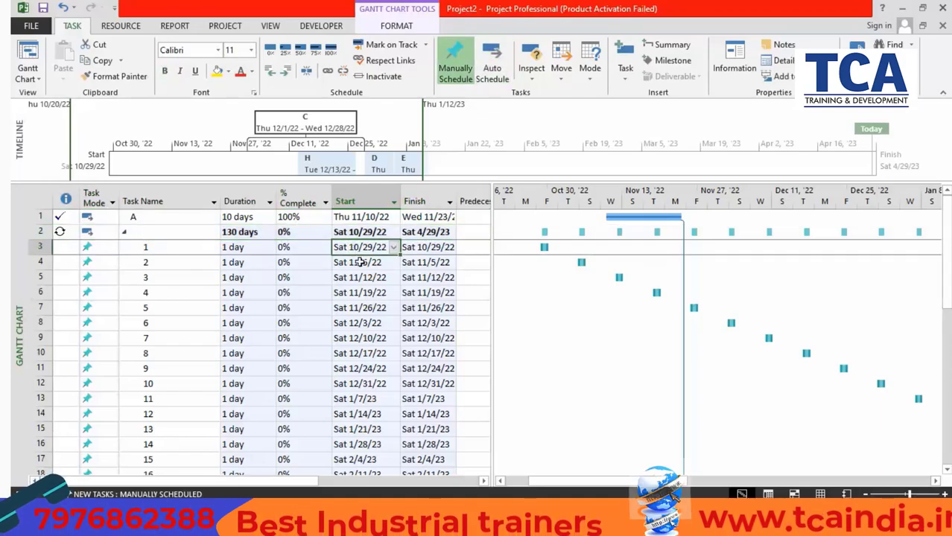
click(359, 263)
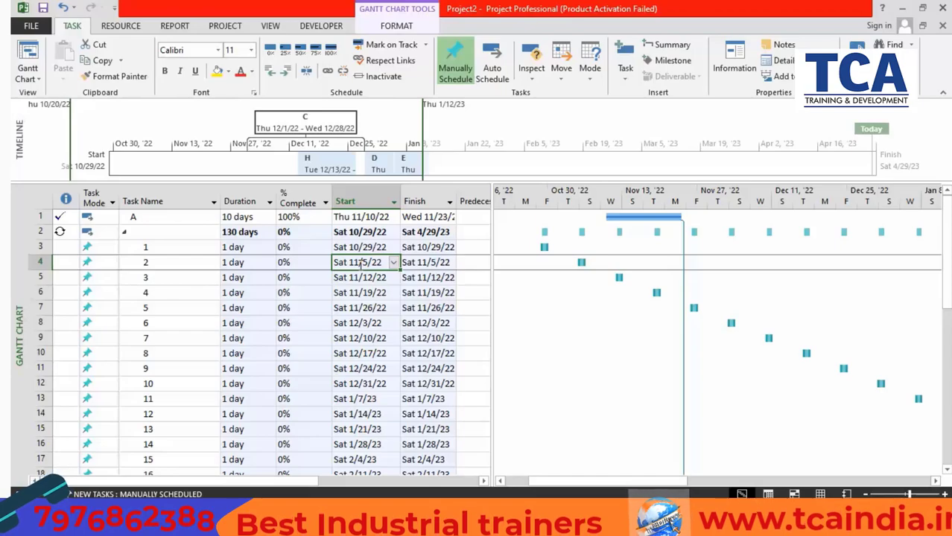
click(438, 247)
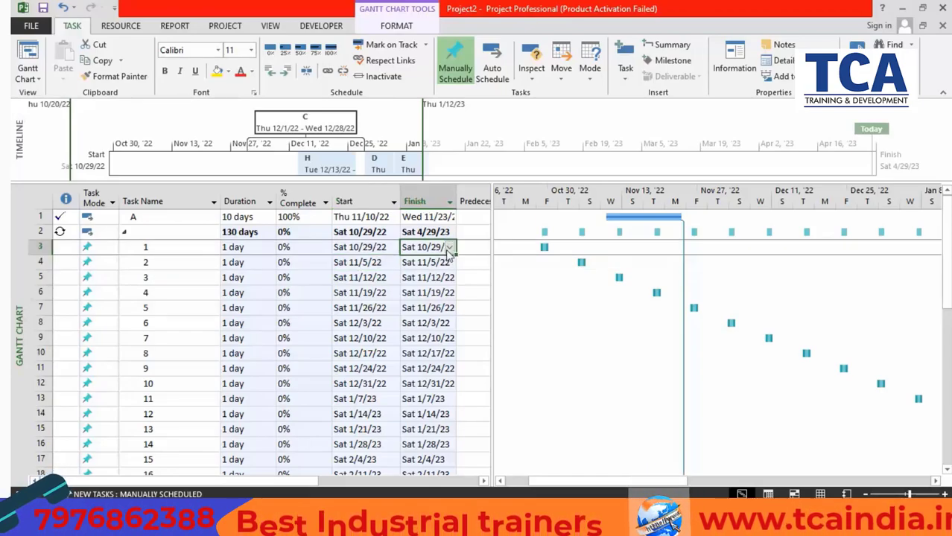
click(370, 262)
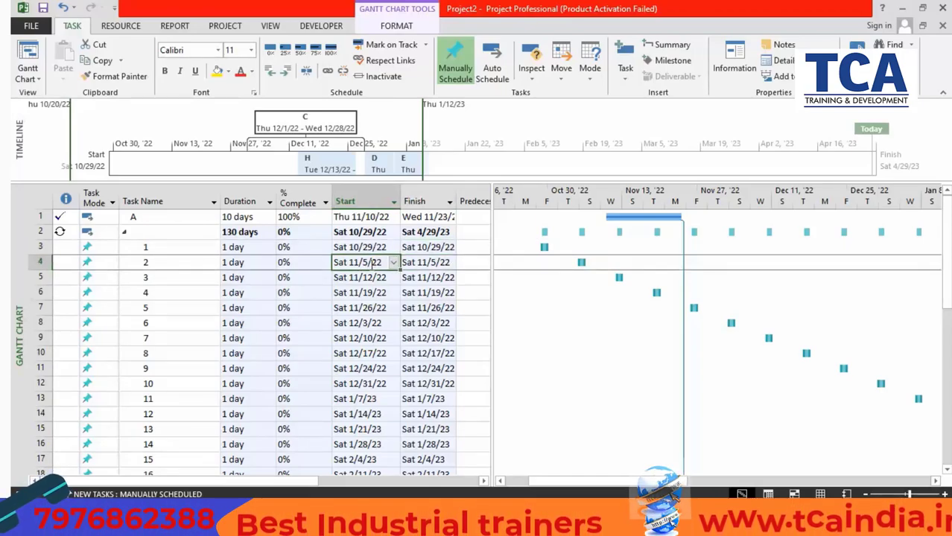
click(370, 277)
click(371, 292)
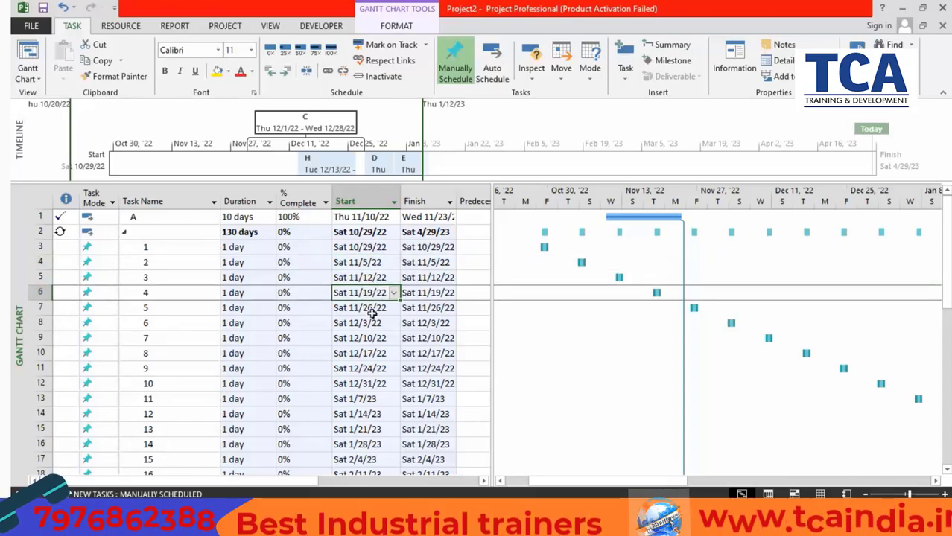
click(370, 309)
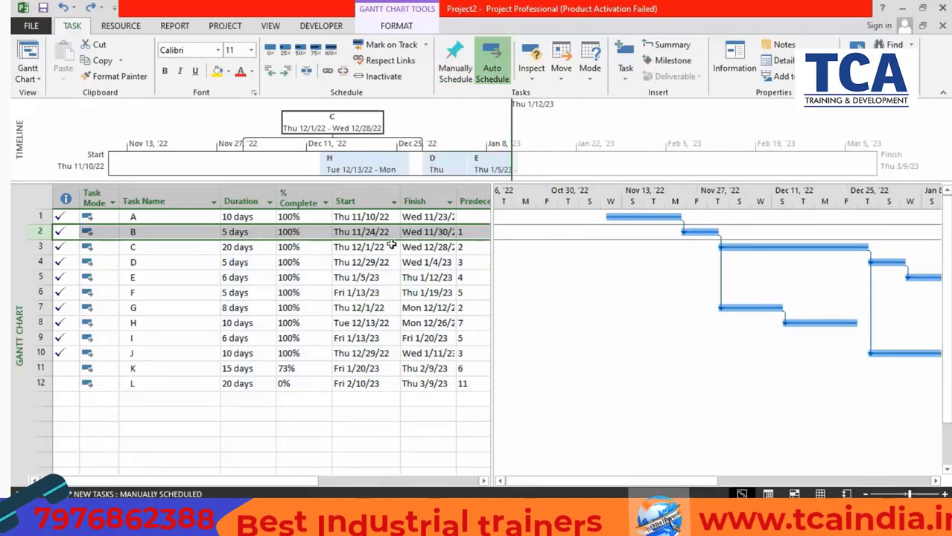
Insert a recurring task above task B that repeats monthly on day 30 of every 4 months
click(635, 80)
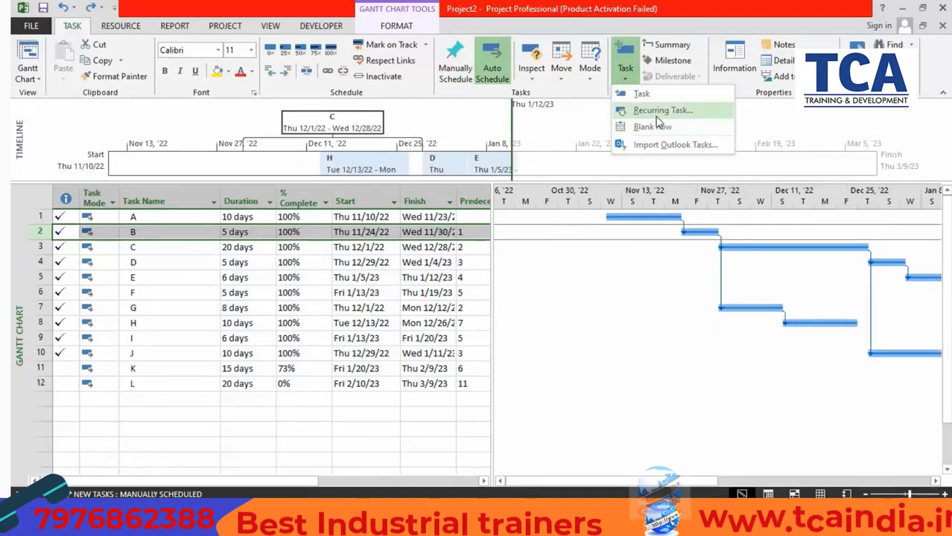
key(Escape)
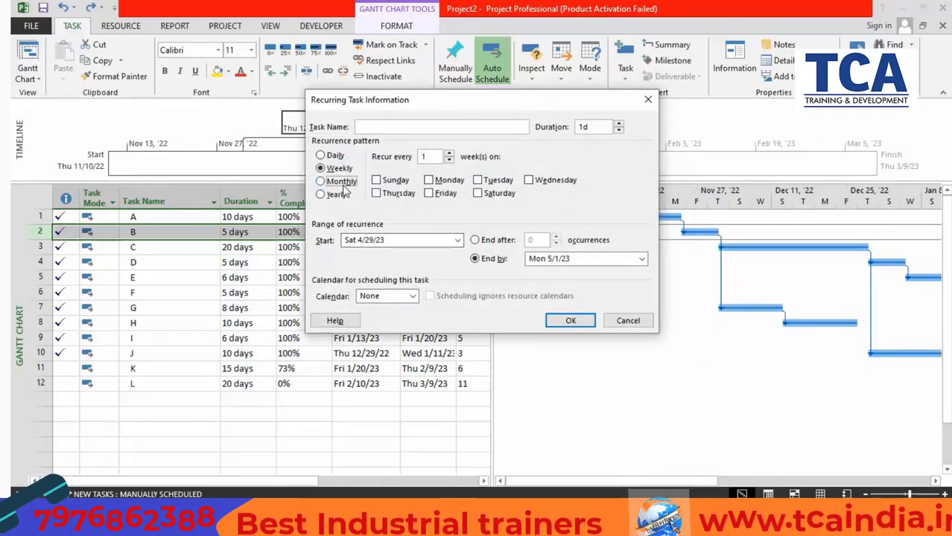
click(342, 183)
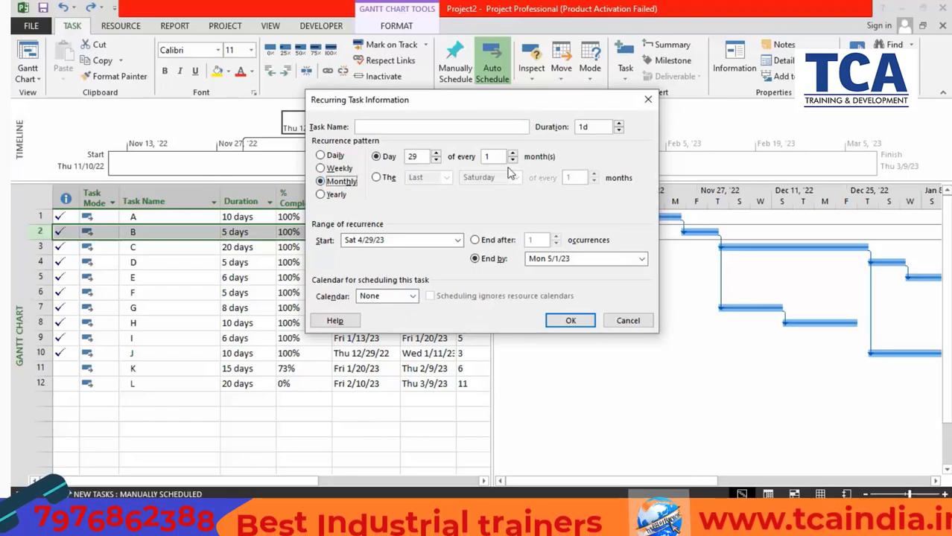
click(437, 154)
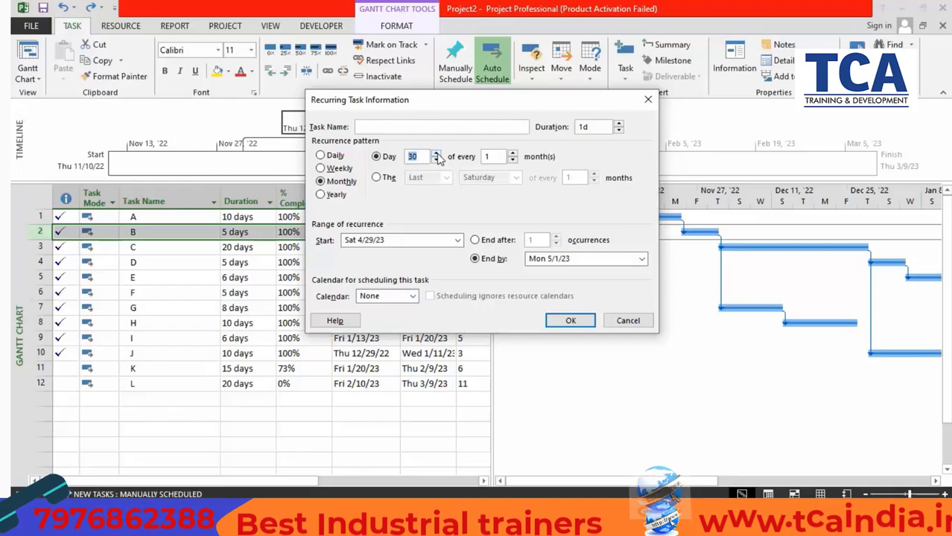
click(512, 154)
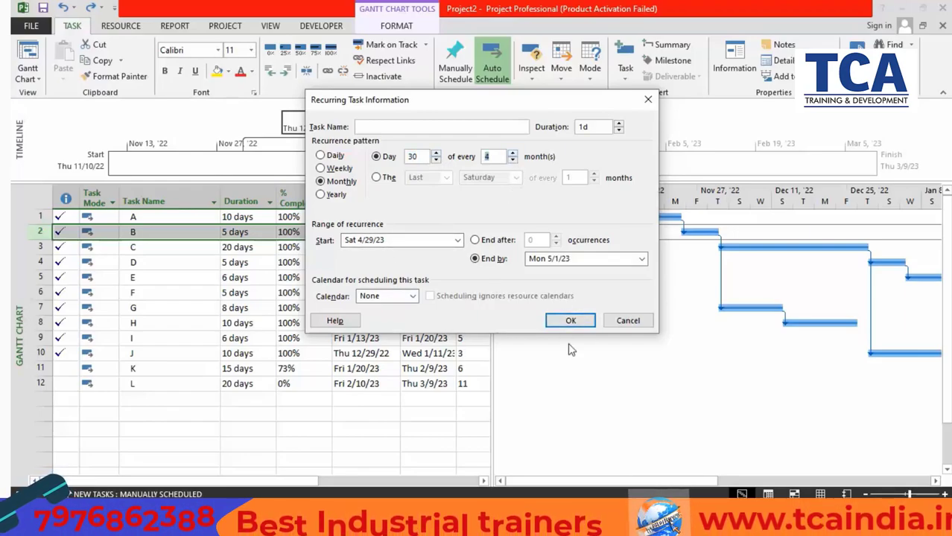
click(570, 320)
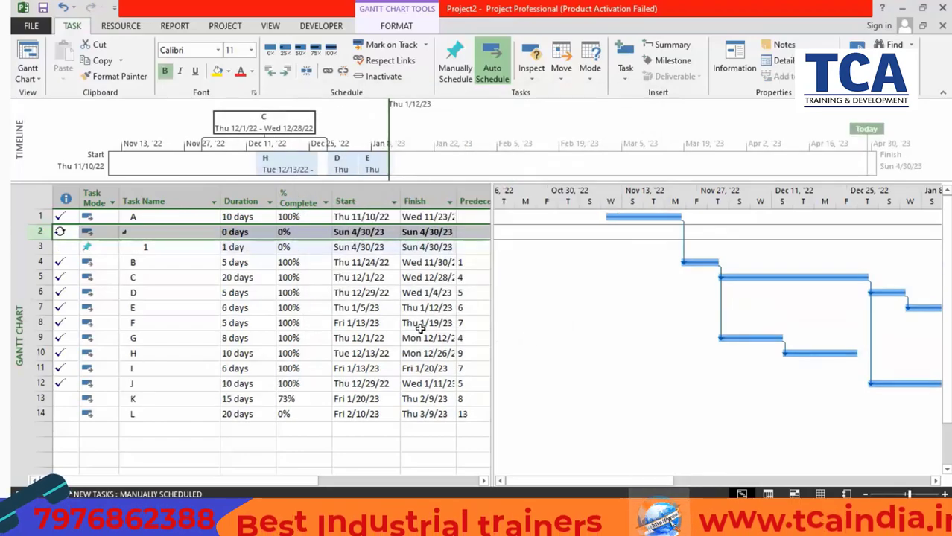
Check the percent complete of the recurring task and its single occurrence, and undo the insertion
click(315, 247)
click(308, 232)
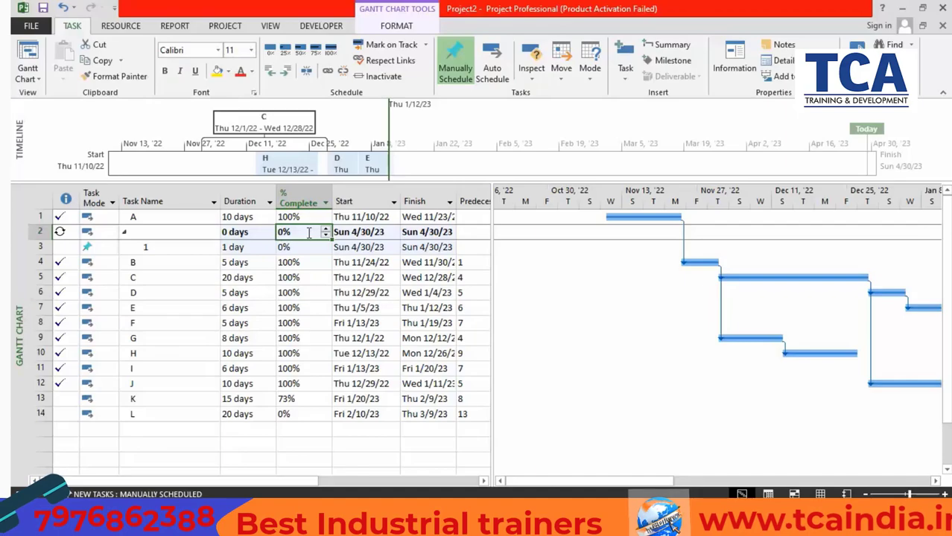
click(302, 247)
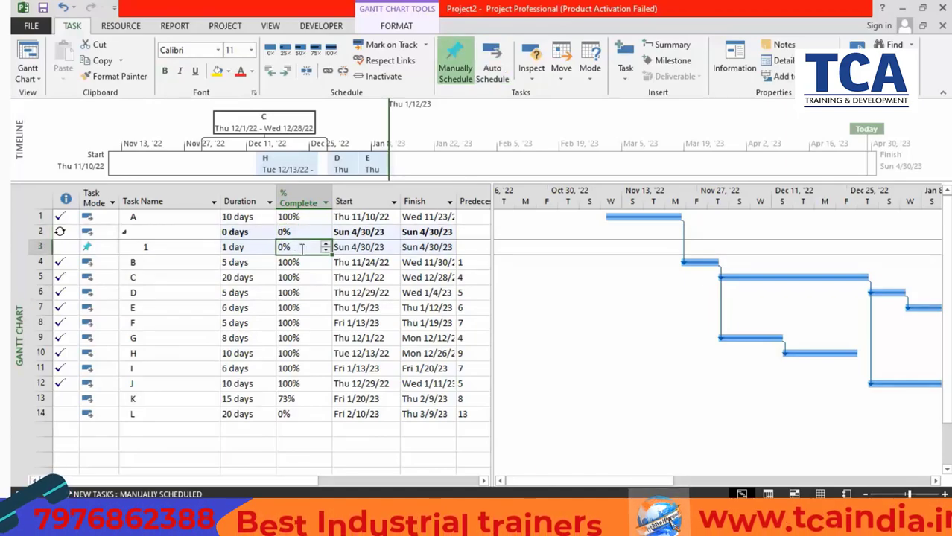
key(ctrl+z)
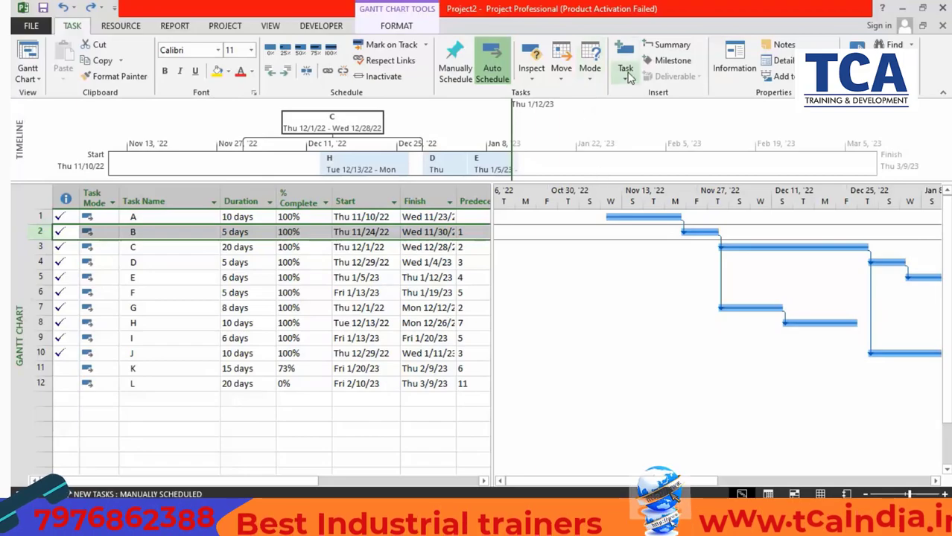
Start another recurring task above task B with a monthly recurrence pattern
click(629, 80)
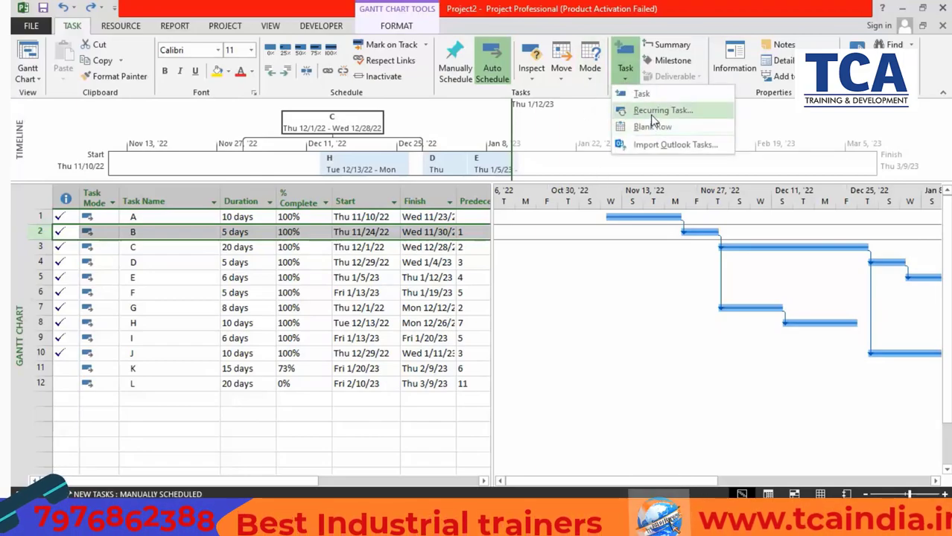
click(653, 112)
click(336, 182)
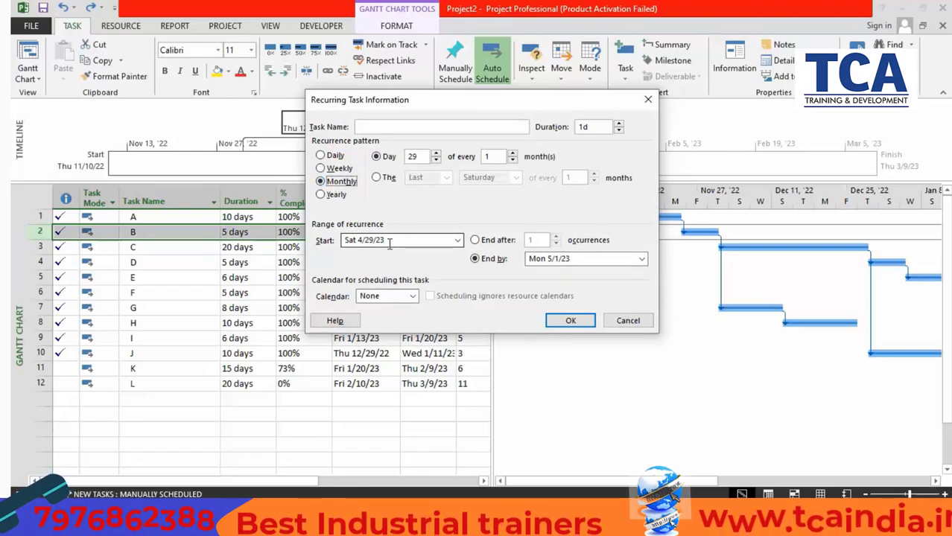
Set the recurrence range to end by December 30, 2023 and insert the monthly recurring task
click(641, 258)
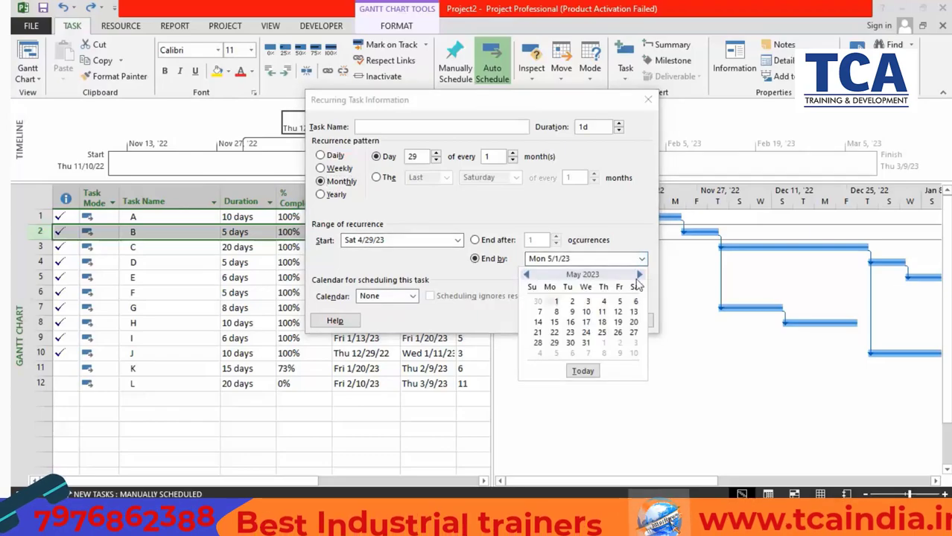
click(638, 275)
click(639, 276)
click(639, 275)
click(639, 276)
click(639, 276)
click(639, 276)
click(639, 276)
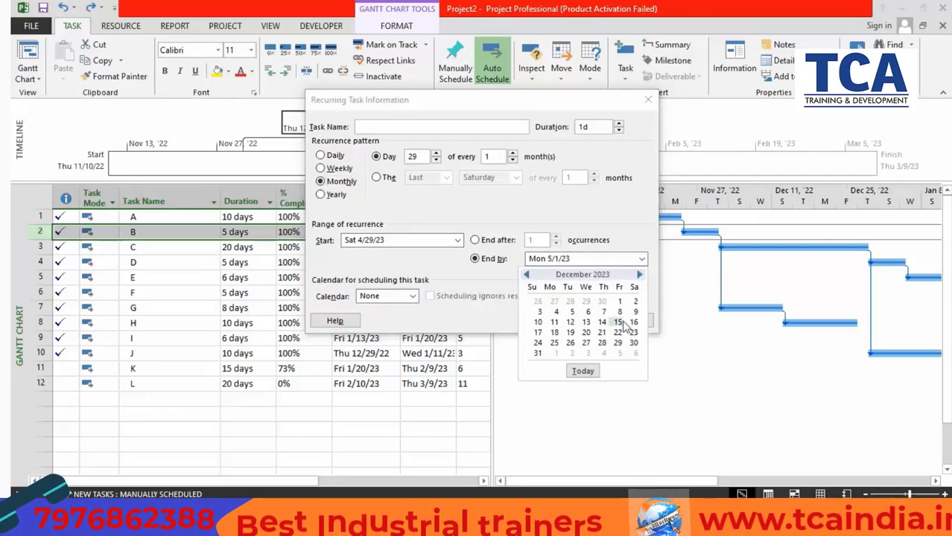
click(634, 344)
click(570, 321)
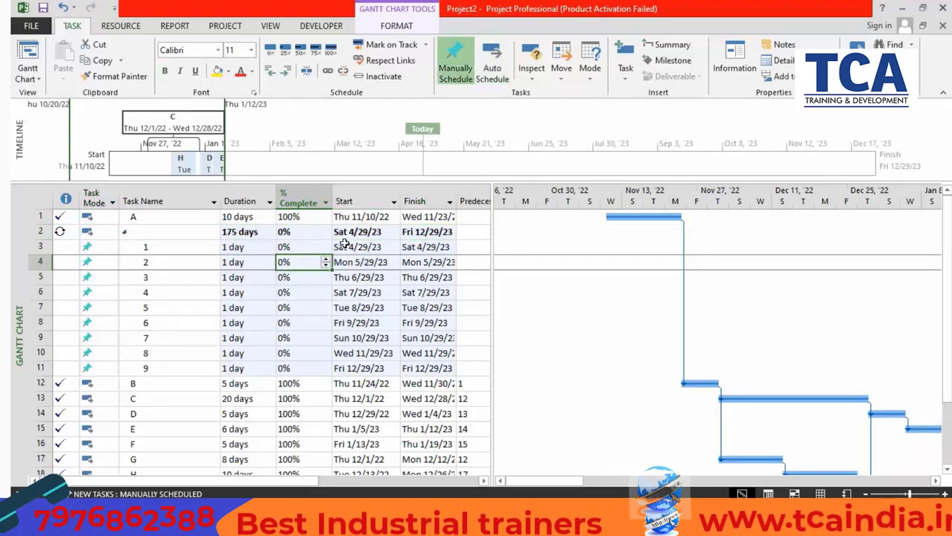
Examine the start dates of the monthly occurrences, and collapse and expand the recurring task's outline
click(355, 231)
click(360, 277)
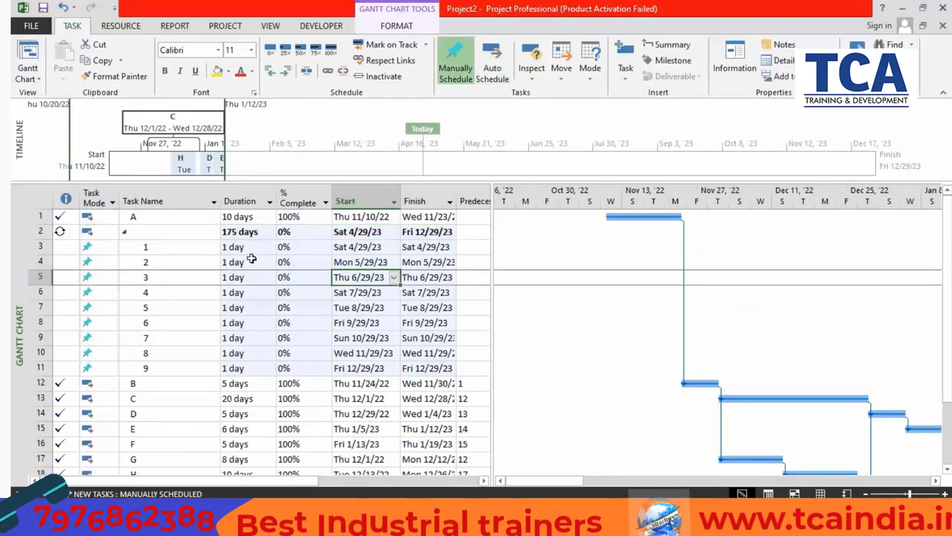
click(124, 232)
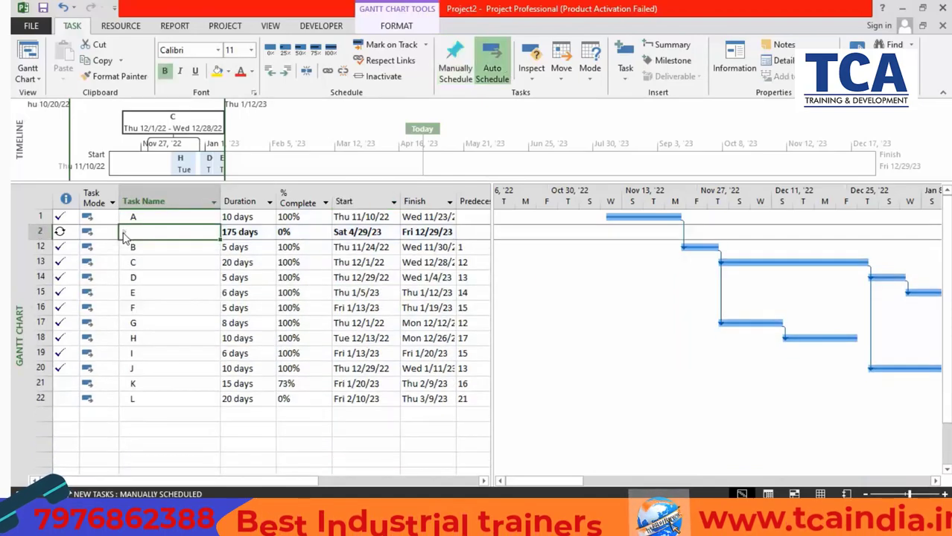
click(124, 233)
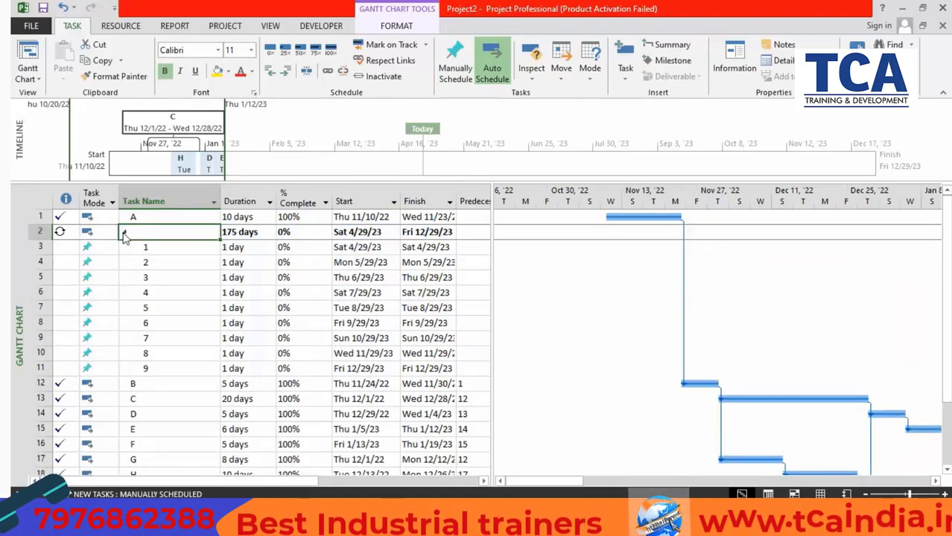
click(124, 233)
click(124, 233)
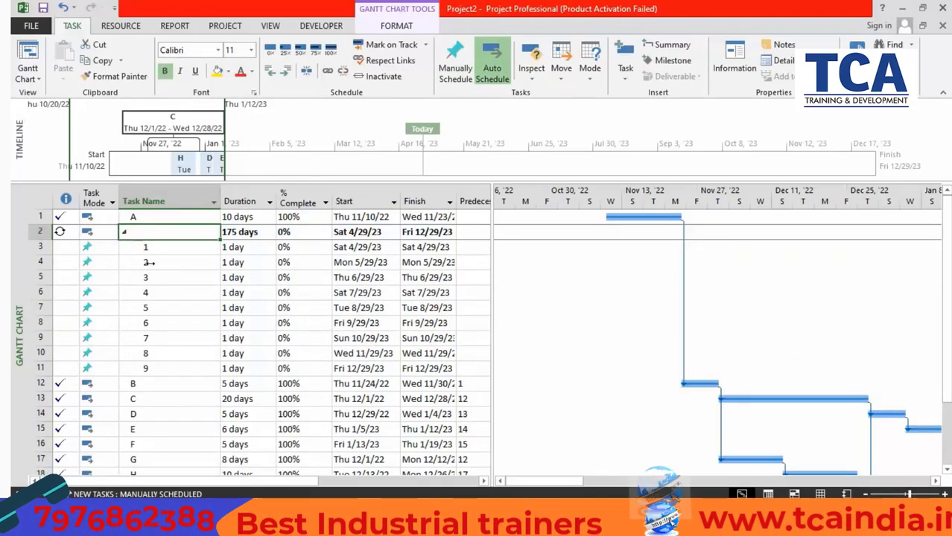
Try a duration of 5 days for the first monthly occurrence and undo the change
click(233, 247)
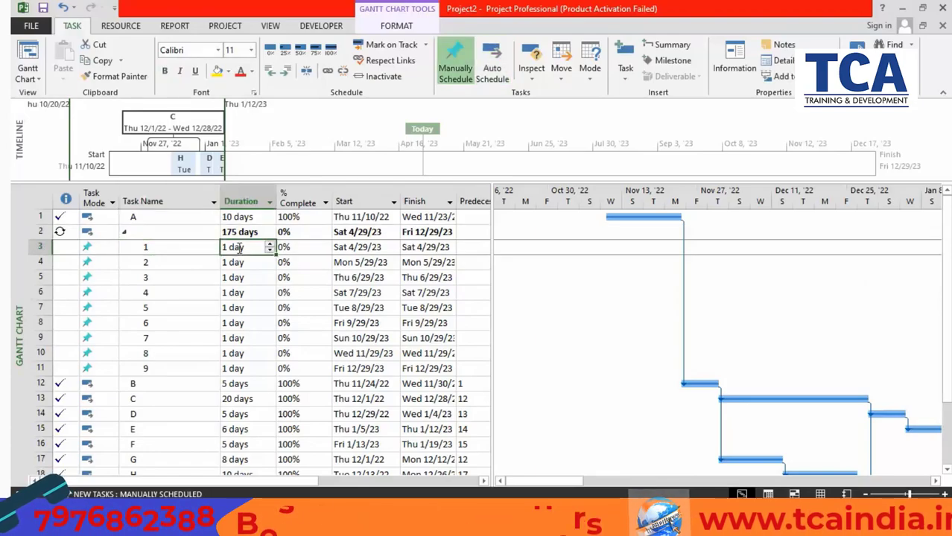
text(5)
key(Return)
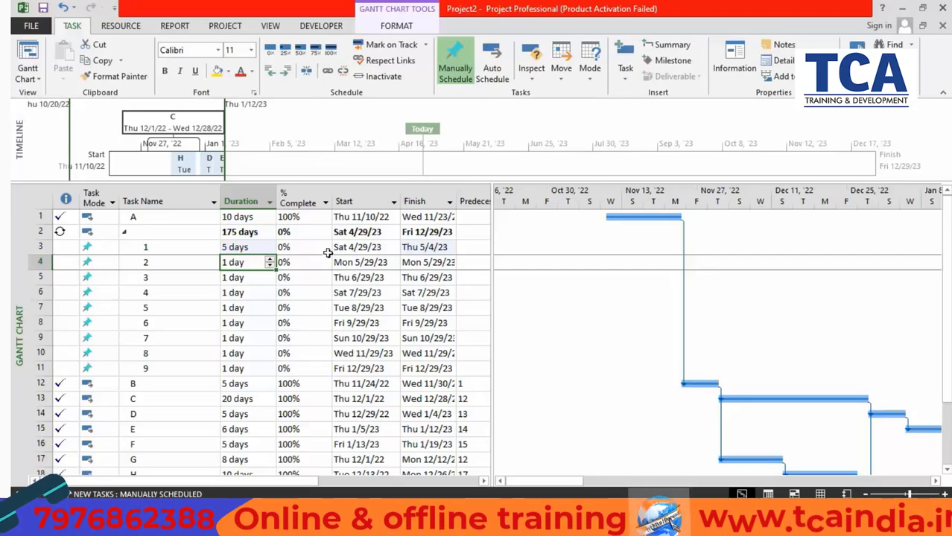
key(ctrl+z)
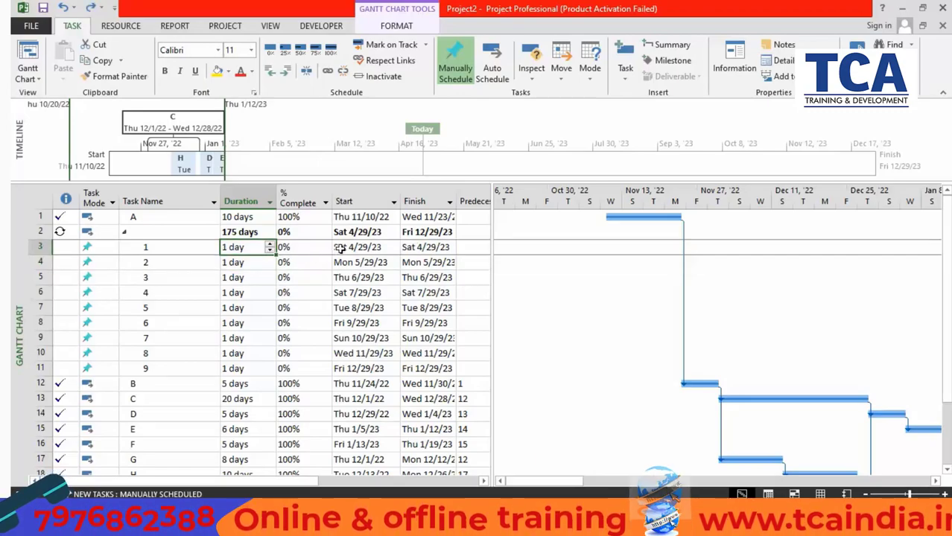
Collapse the recurring task's occurrences and insert a blank row above it
click(337, 248)
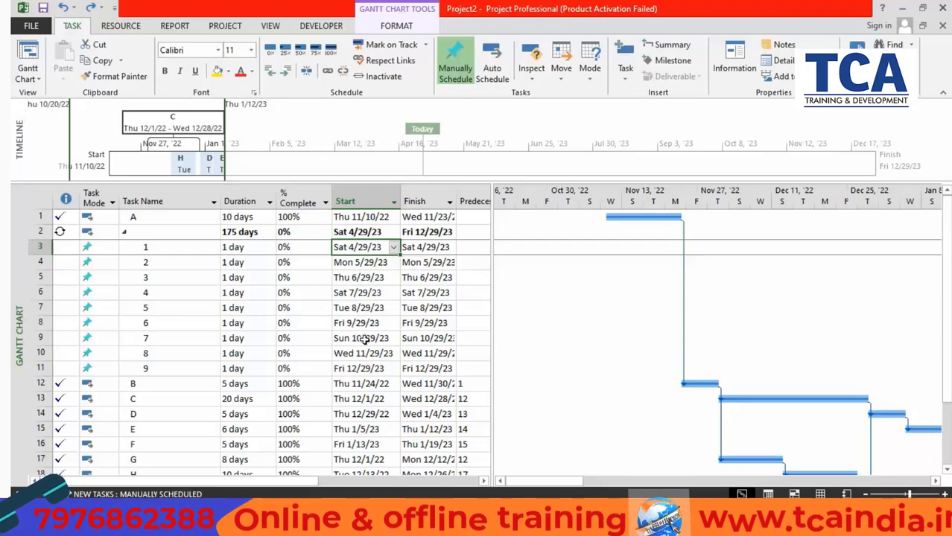
click(124, 231)
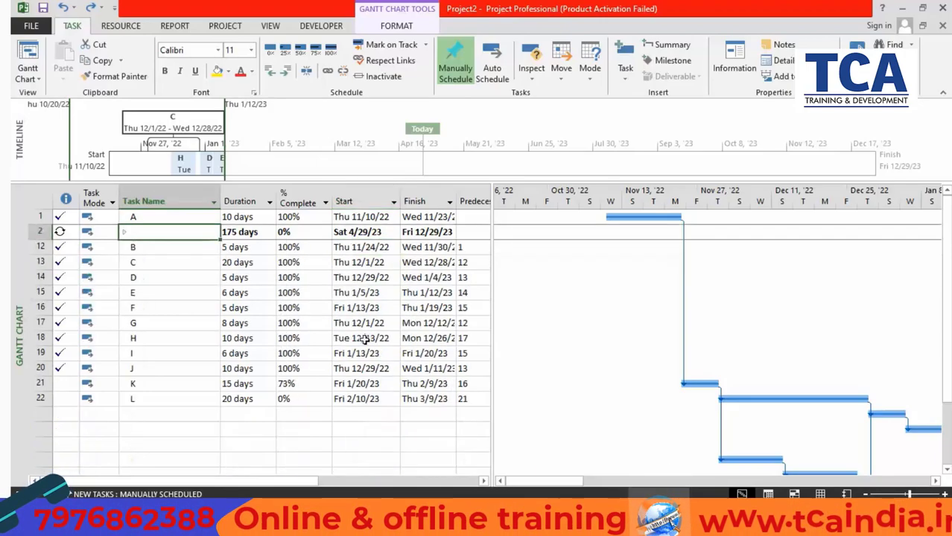
click(491, 68)
click(635, 82)
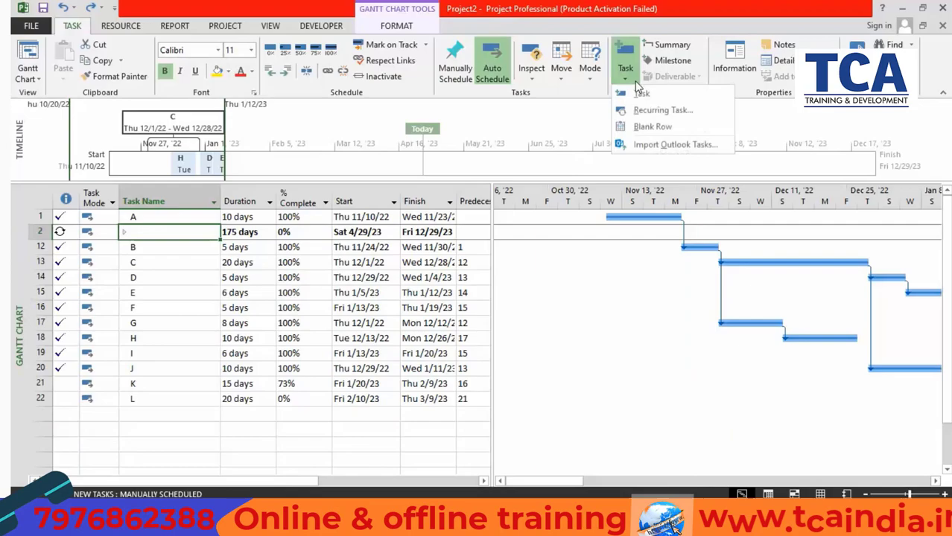
click(646, 127)
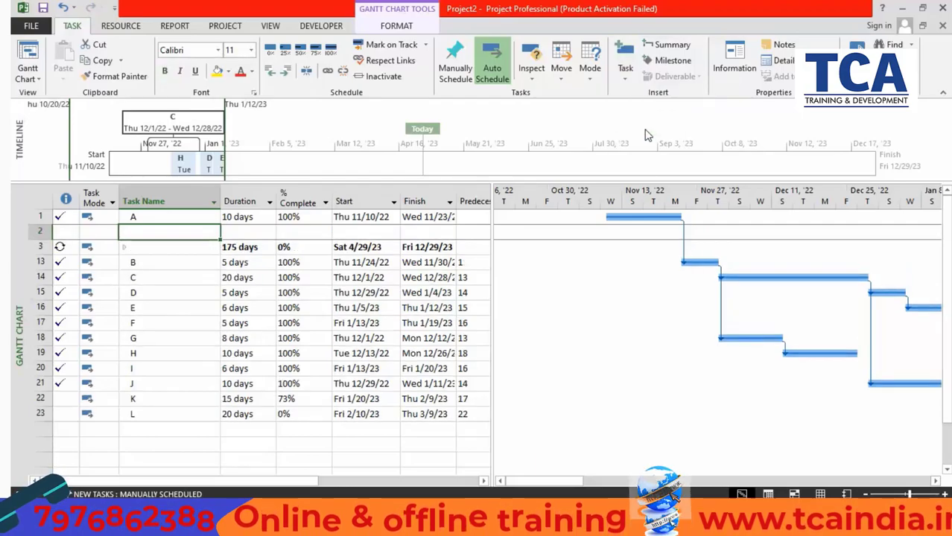
Try to import Outlook tasks into the plan
click(624, 81)
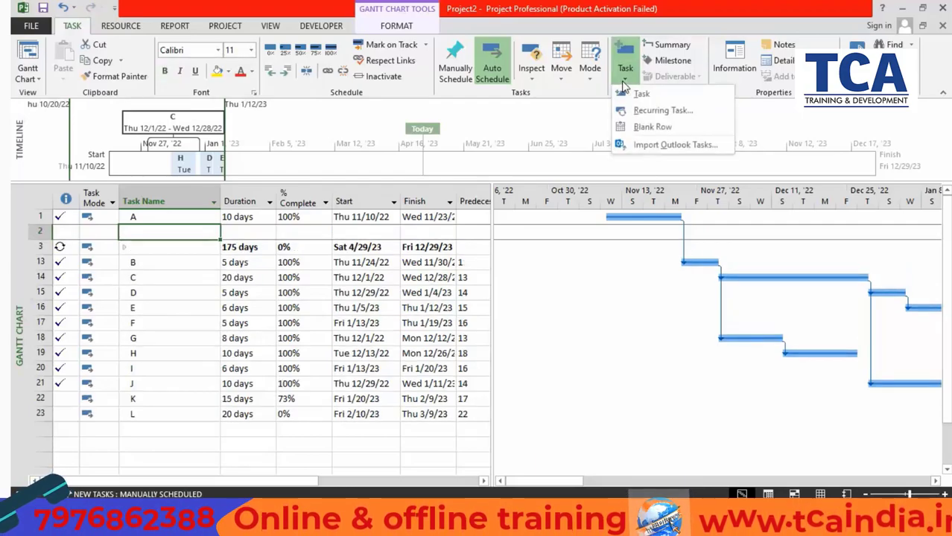
click(638, 145)
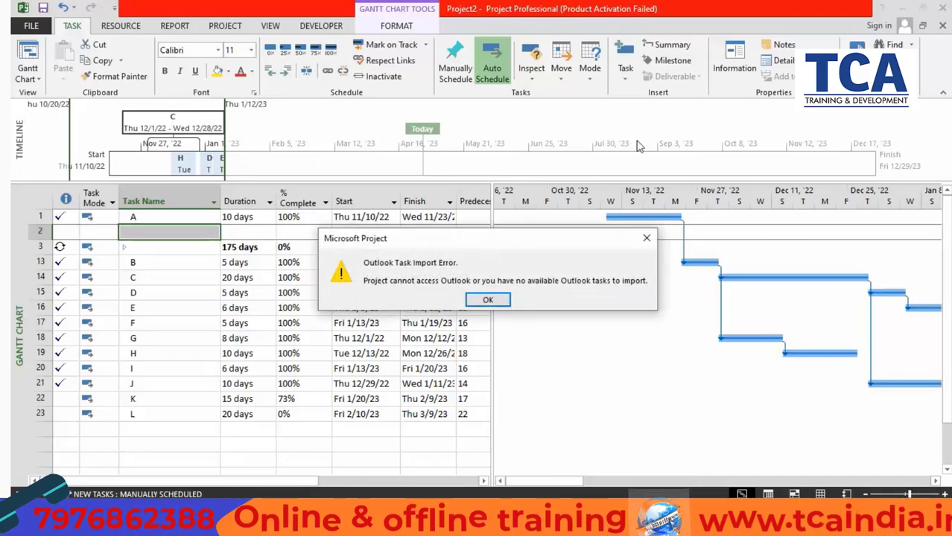
click(646, 238)
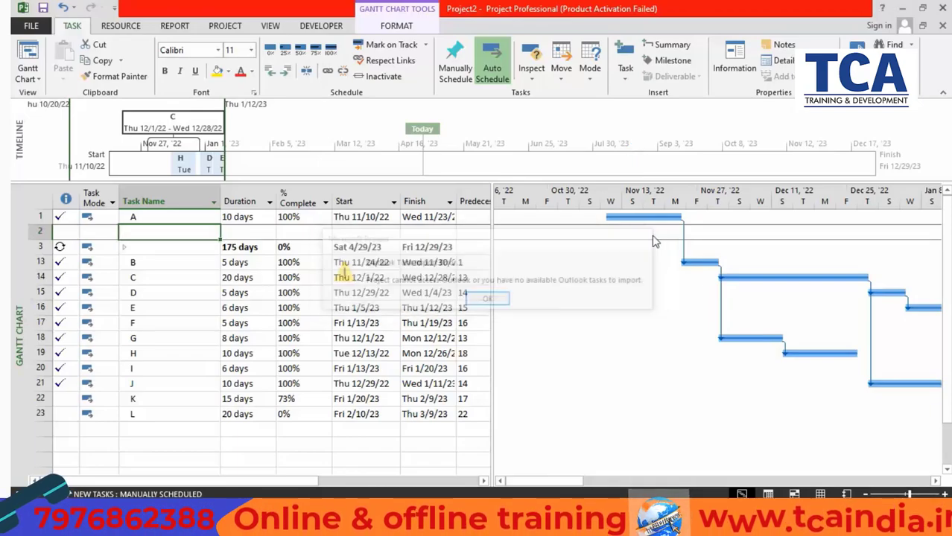
Remove the blank row above the recurring task and undo the insertion of the monthly recurring task
key(Delete)
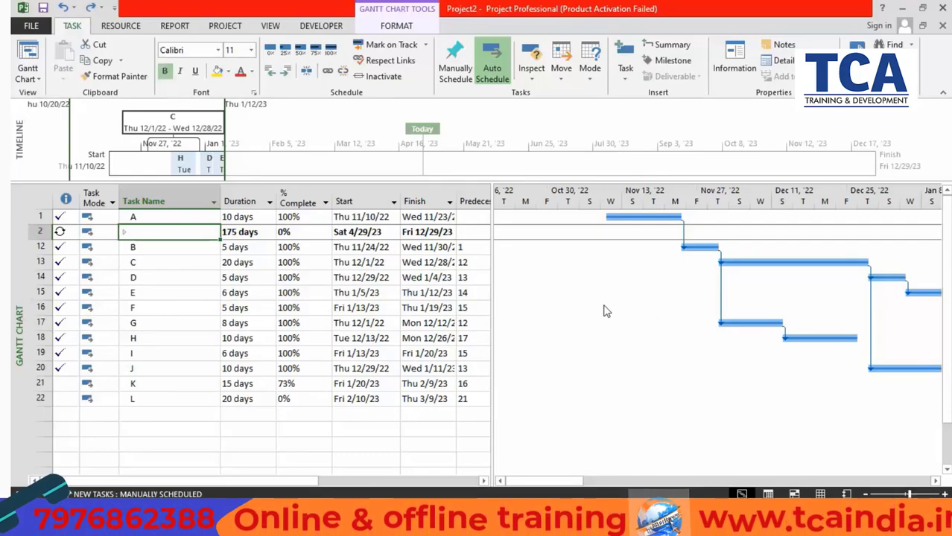
scroll(465, 326, down, 1)
scroll(465, 325, up, 1)
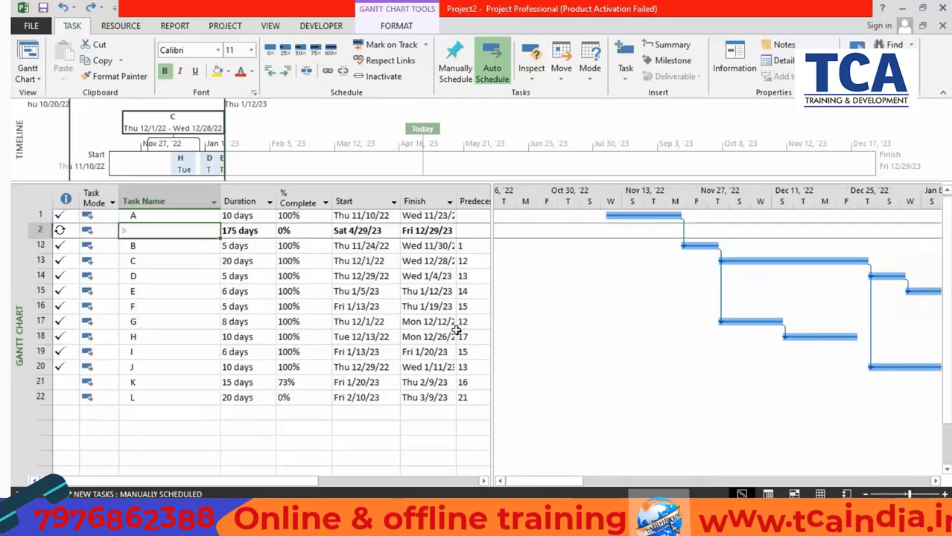
key(alt+shift+plus)
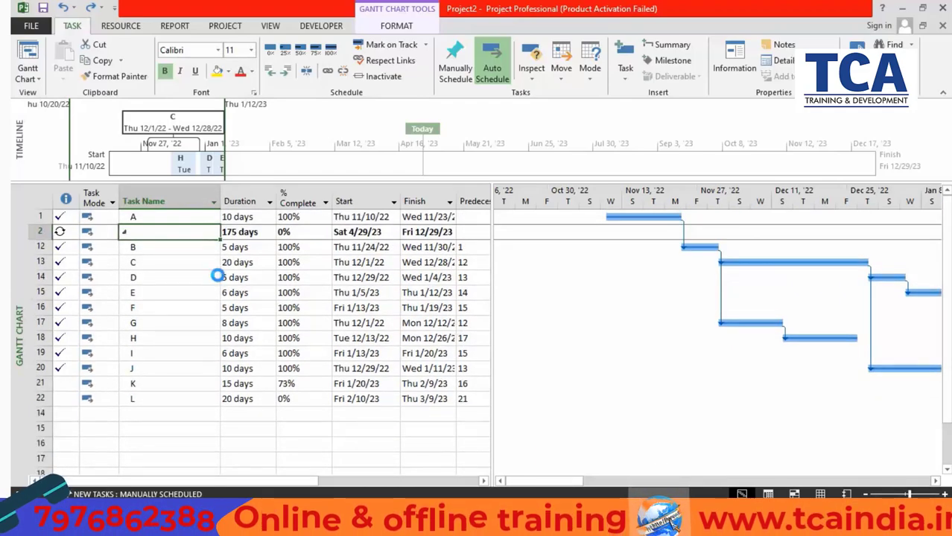
key(alt+shift+minus)
key(ctrl+z)
key(ctrl+z)
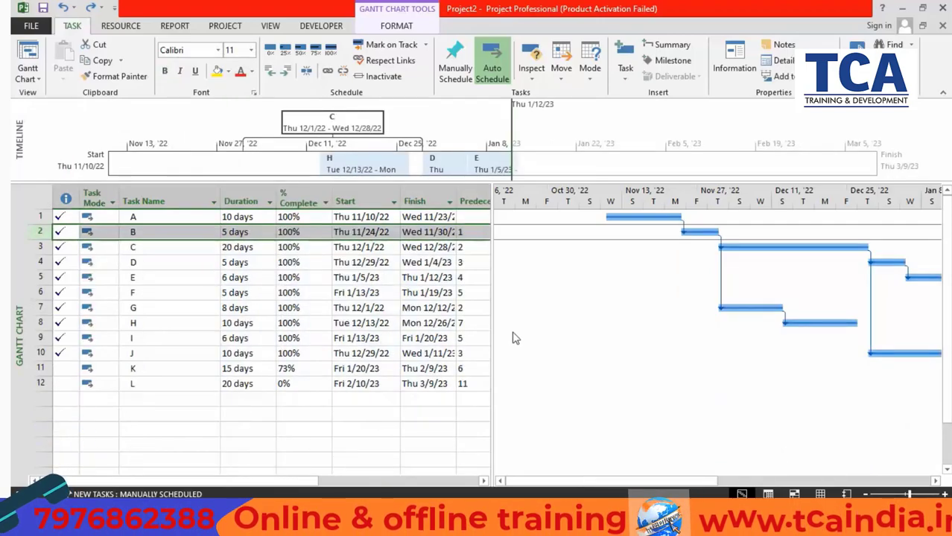
Search the Name field downward for tasks containing B
click(668, 45)
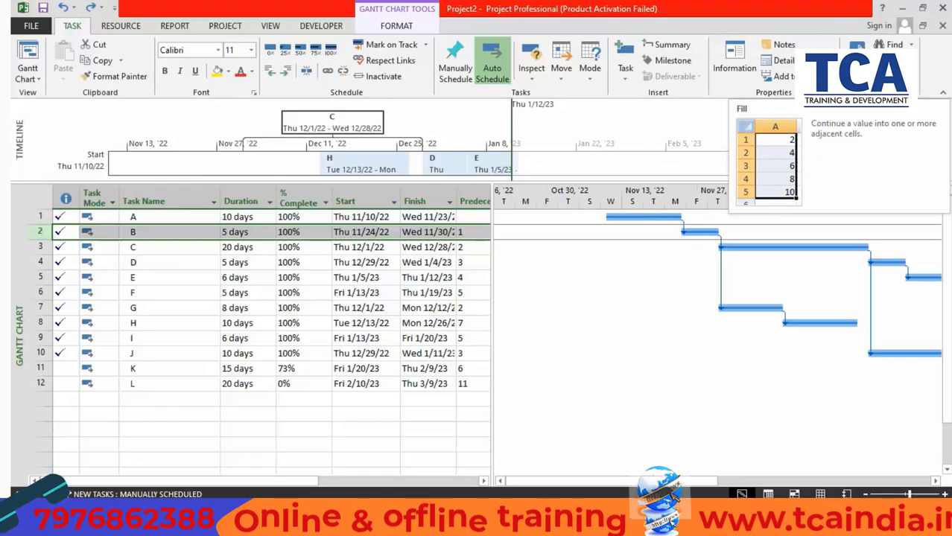
click(911, 45)
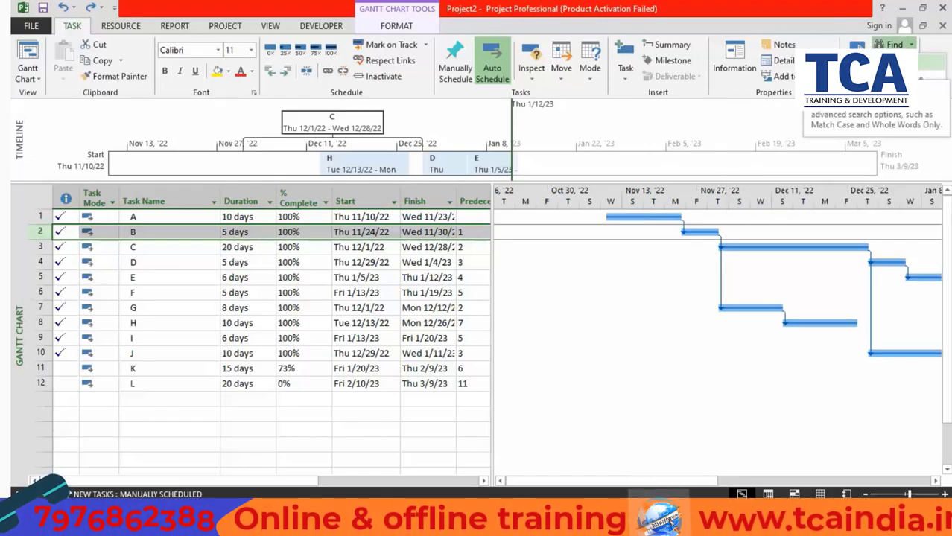
click(900, 62)
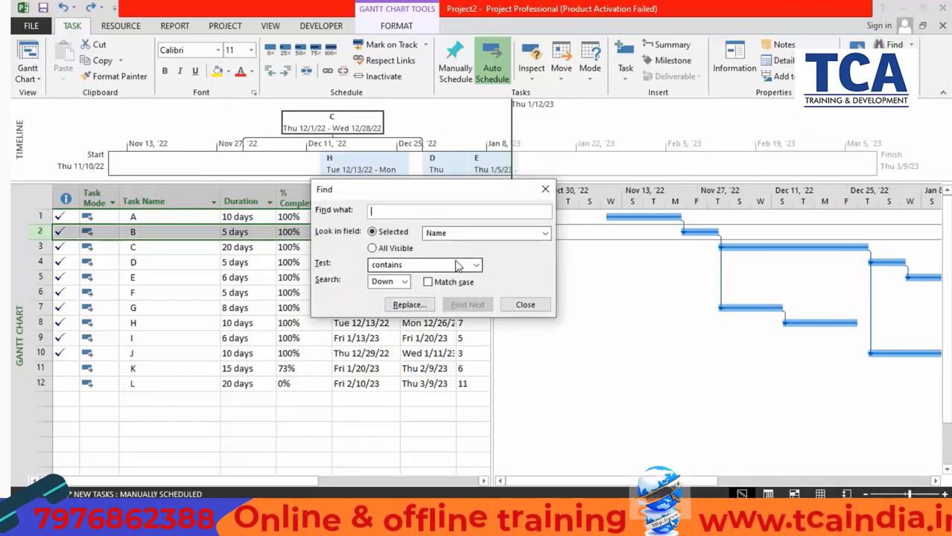
text(B)
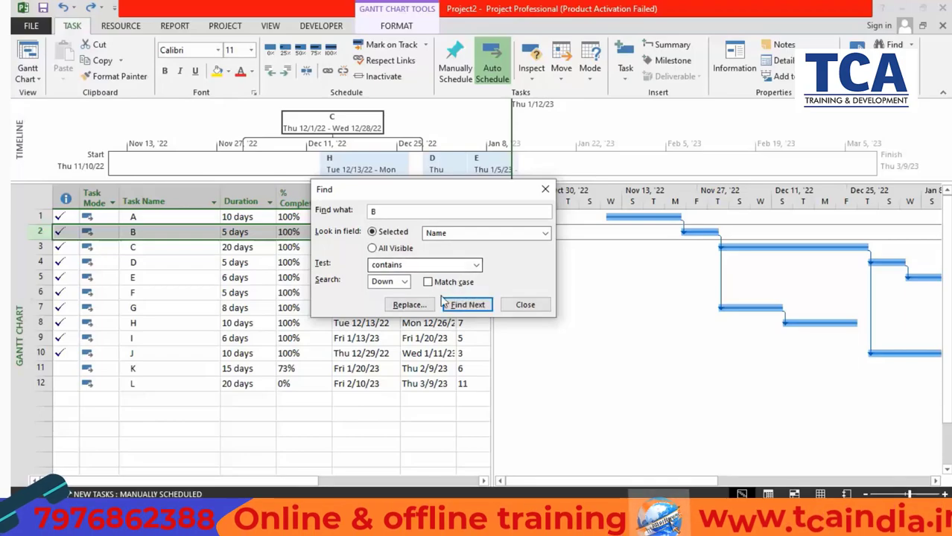
click(466, 305)
click(462, 305)
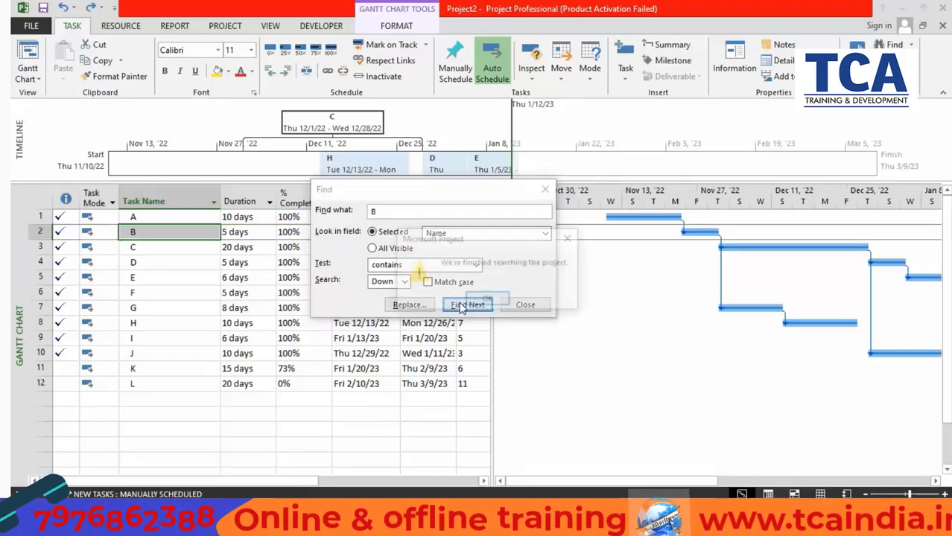
click(485, 300)
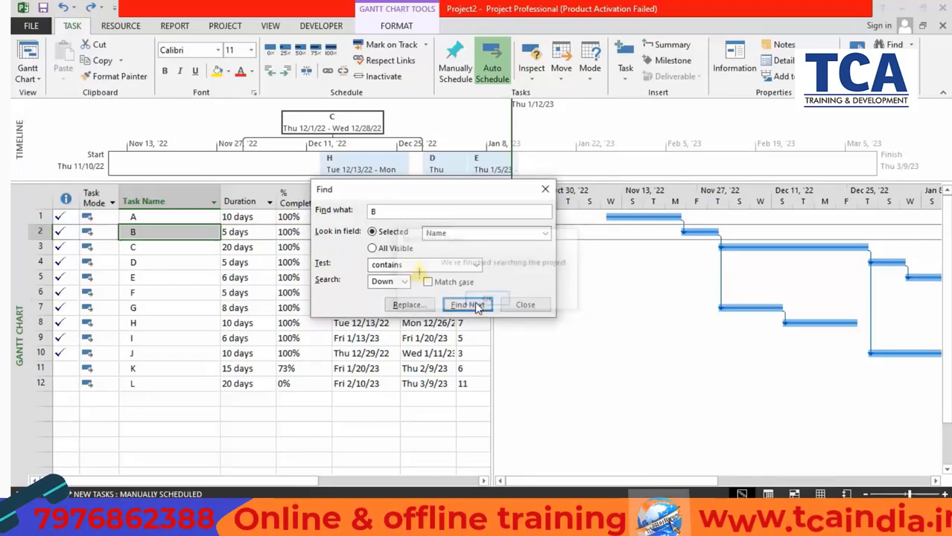
Replace all occurrences of B with R in the Name field, and undo the replacement
click(408, 305)
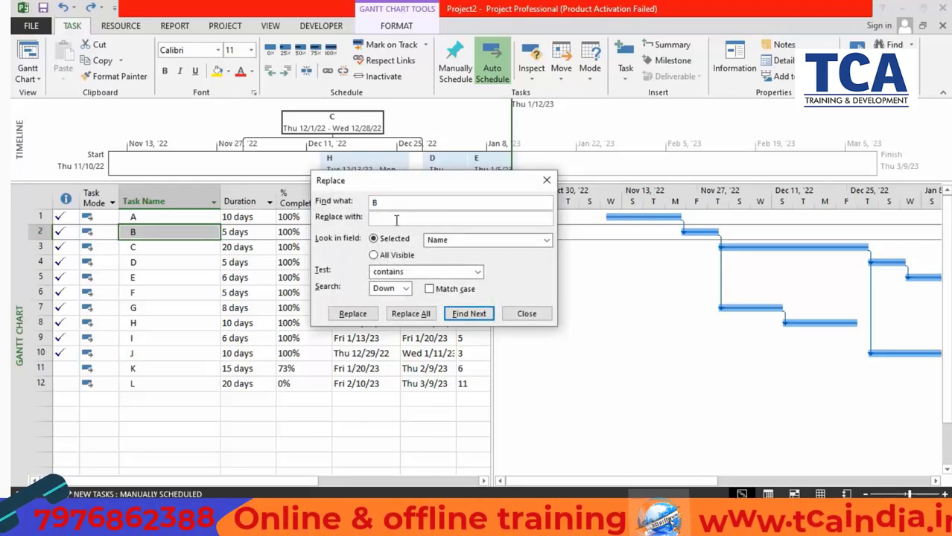
text(R)
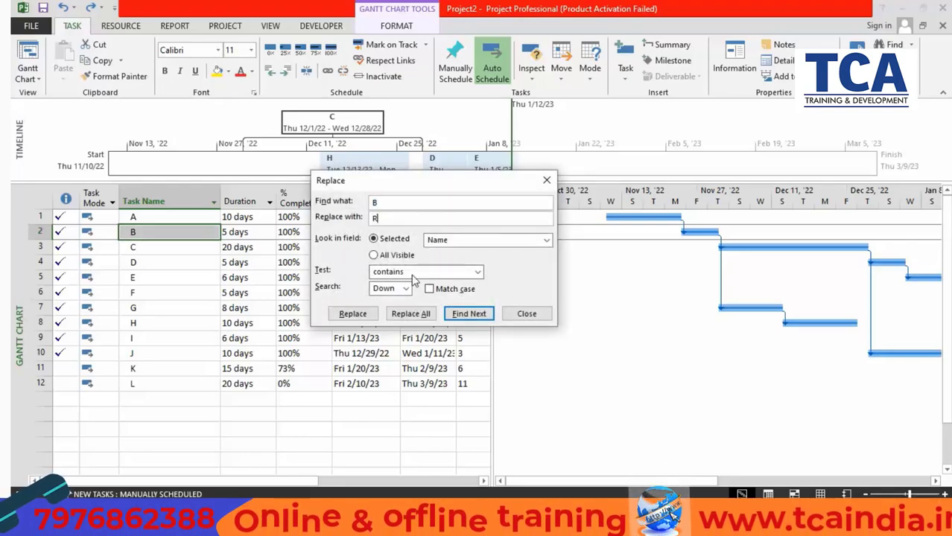
click(427, 314)
click(480, 298)
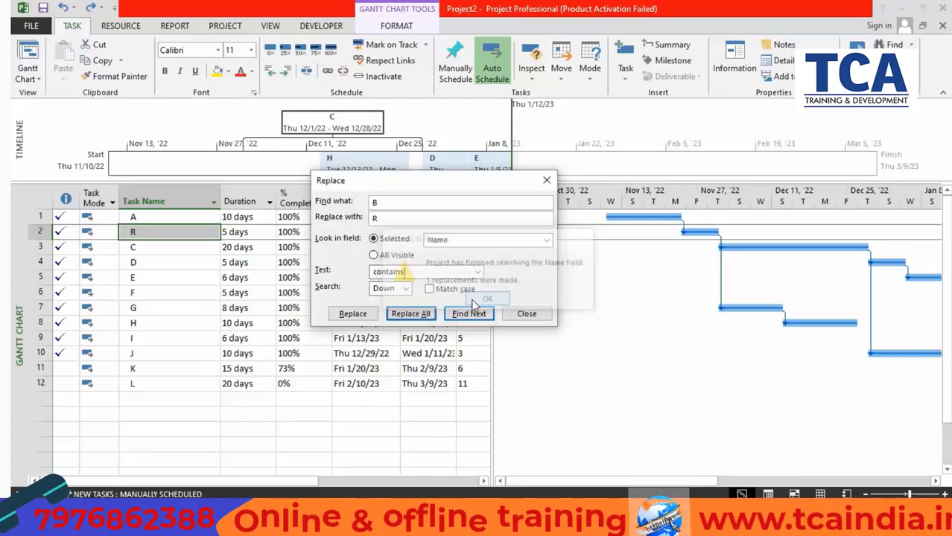
click(522, 316)
key(ctrl+z)
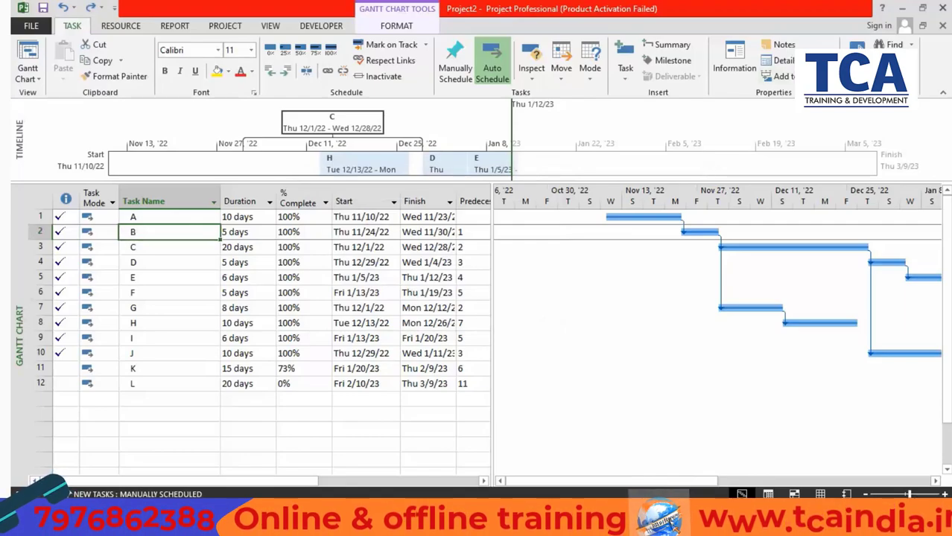
click(910, 45)
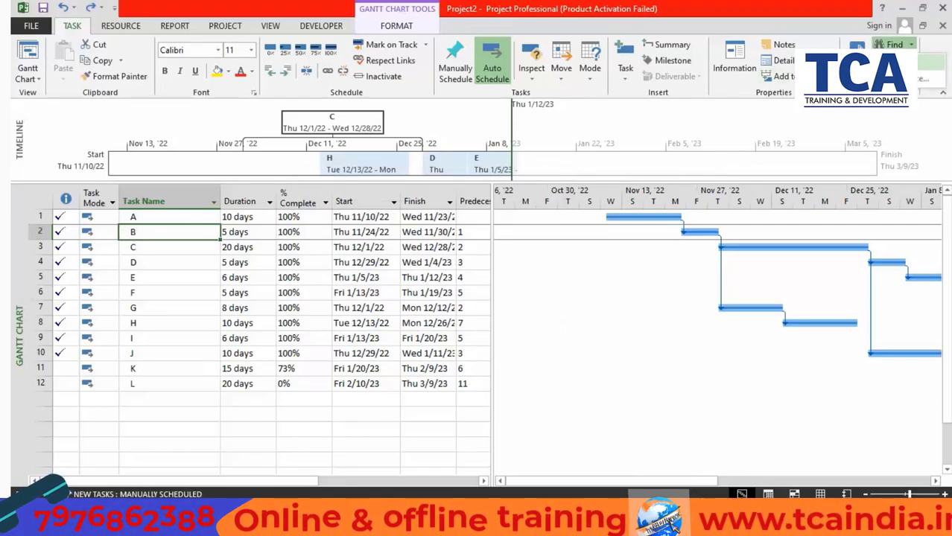
click(902, 116)
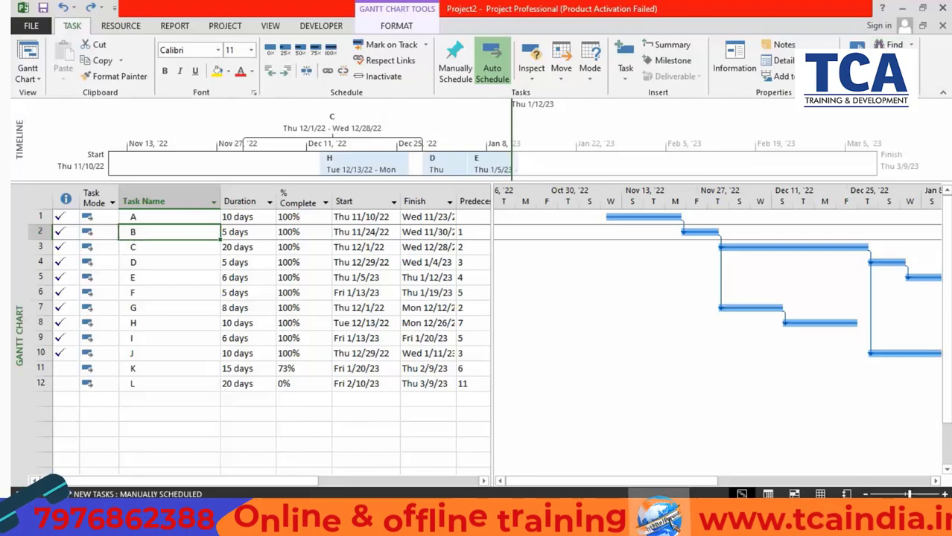
click(904, 60)
click(785, 139)
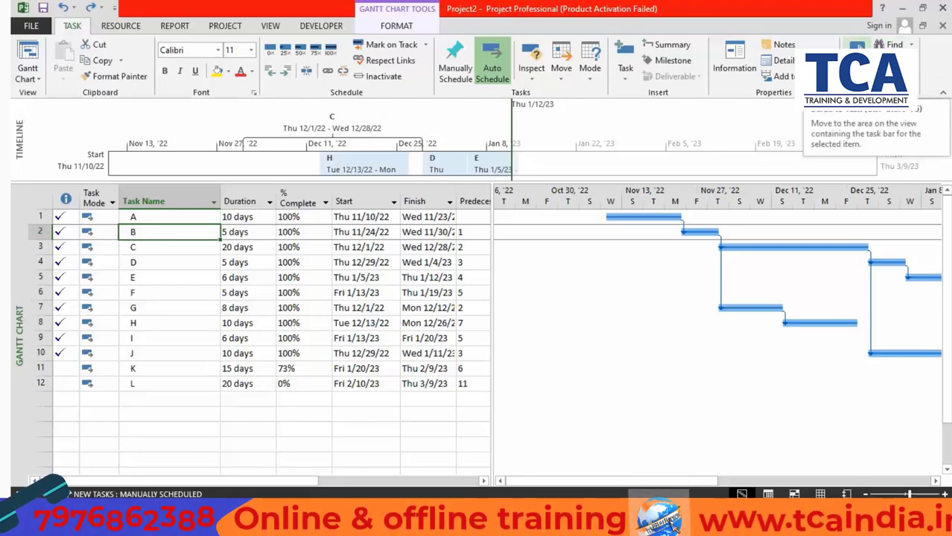
Scroll the Gantt chart to the task bars of B, H and K in turn
click(856, 45)
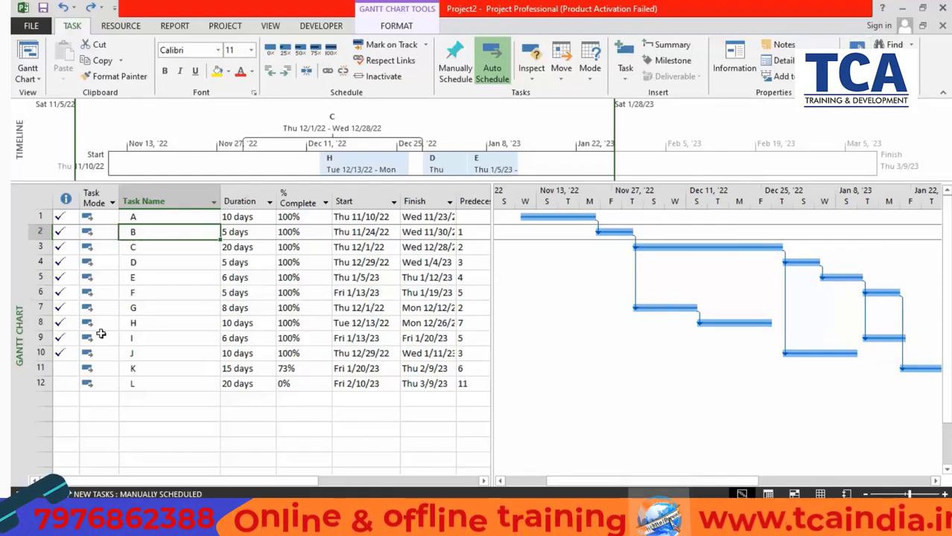
click(40, 323)
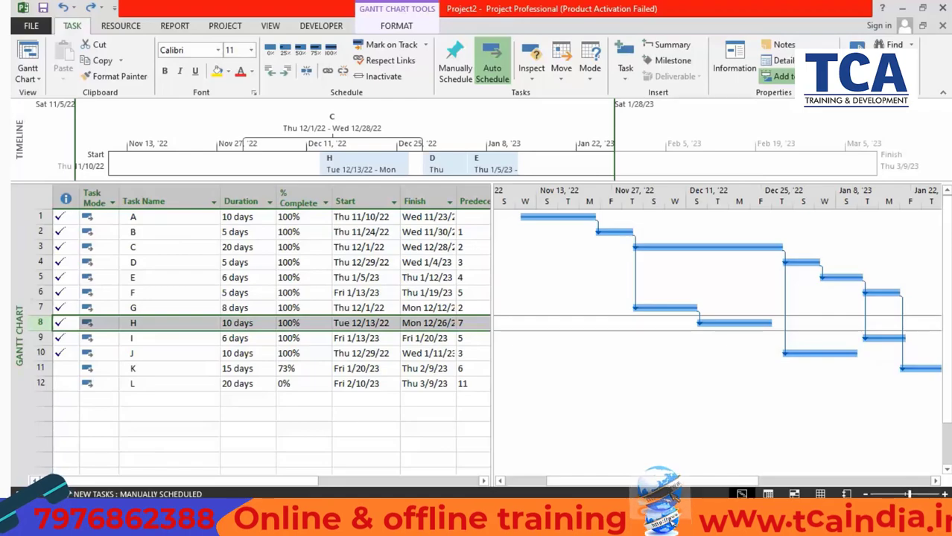
click(856, 44)
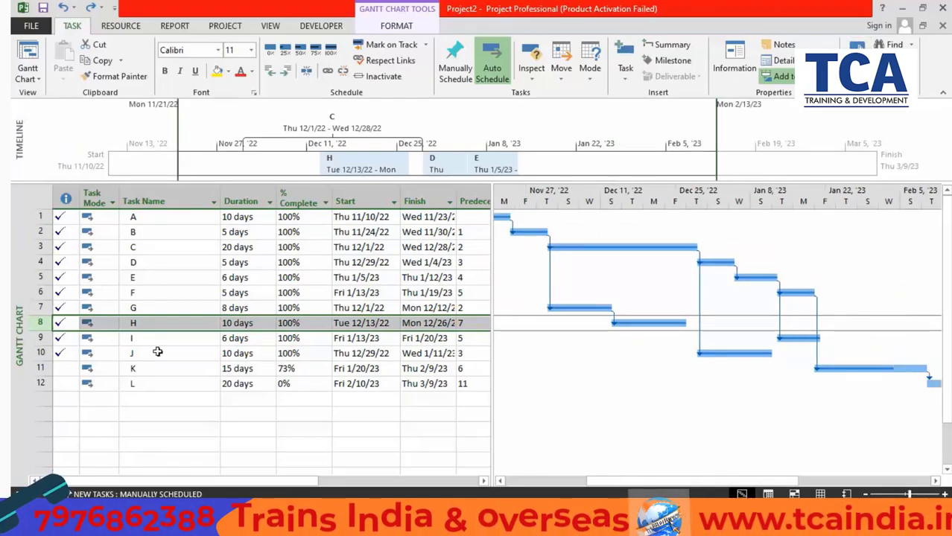
click(41, 369)
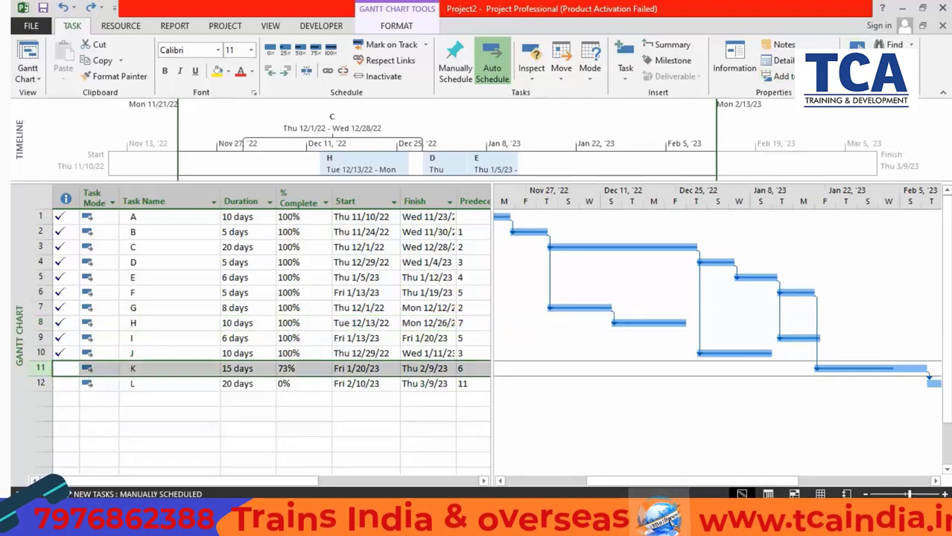
click(856, 43)
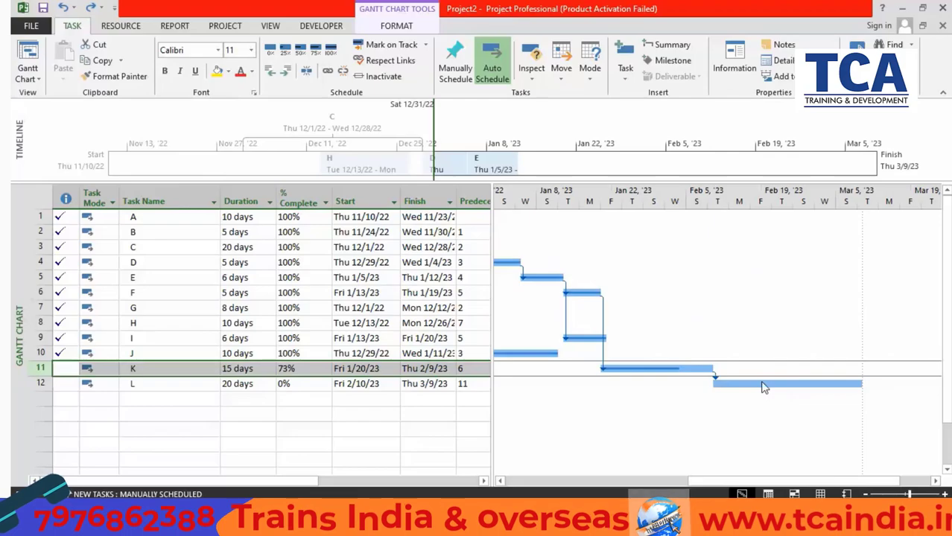
Fill the name A down through all twelve tasks, and undo the fill
click(891, 76)
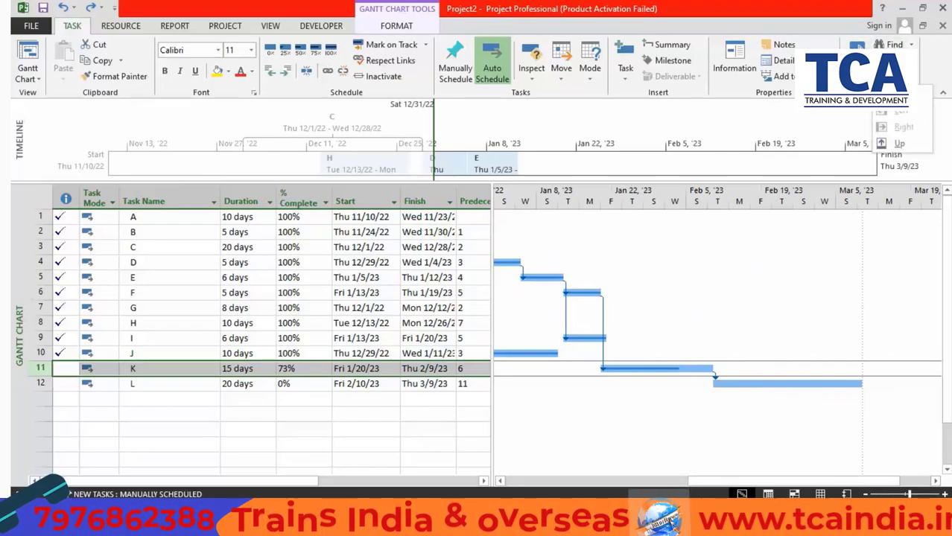
click(693, 267)
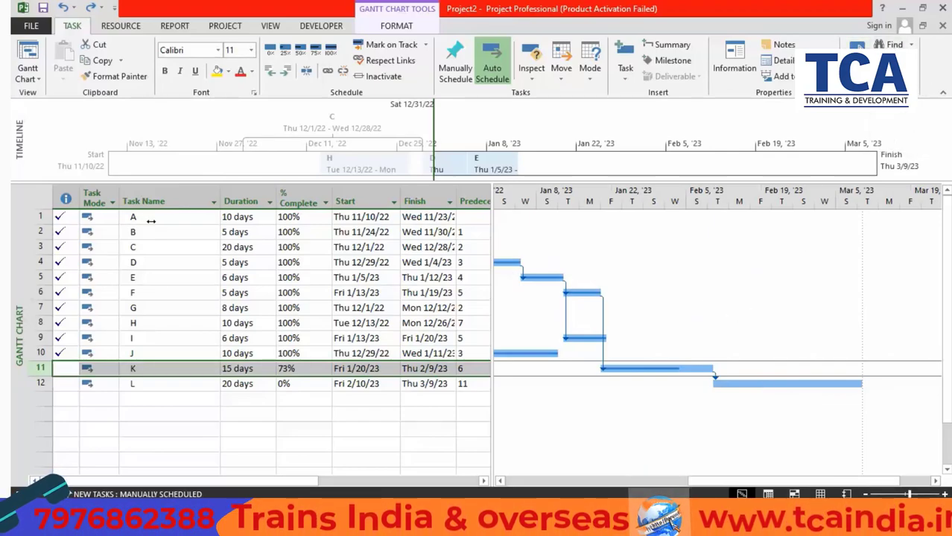
drag(151, 217, 155, 381)
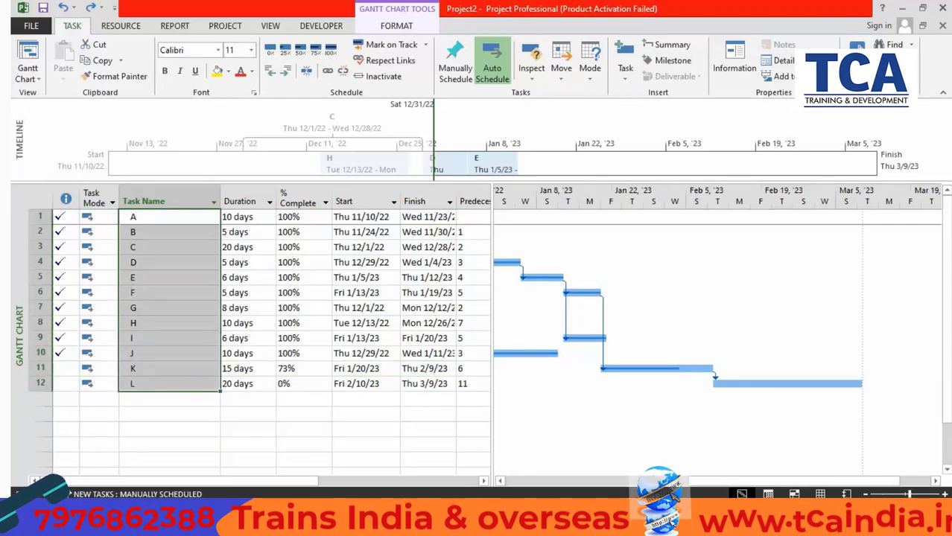
click(890, 76)
click(896, 94)
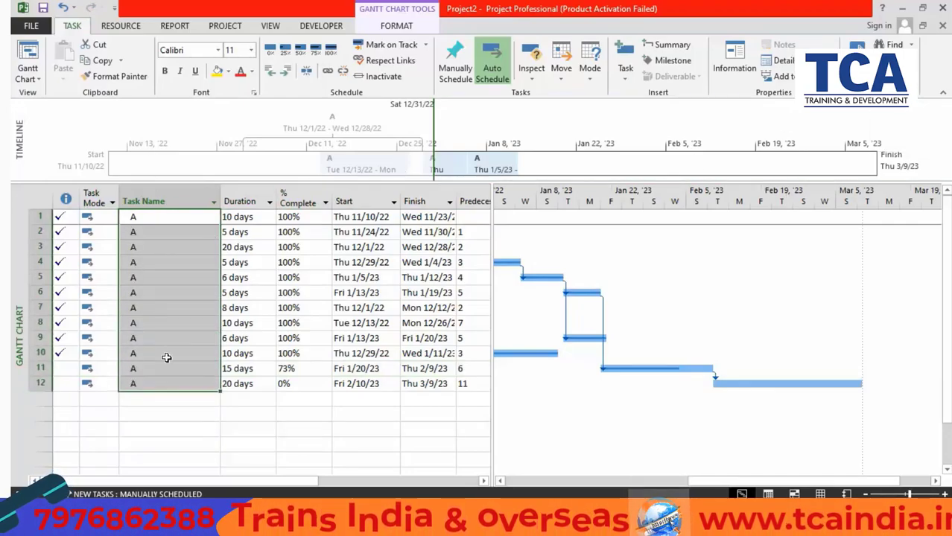
key(ctrl+z)
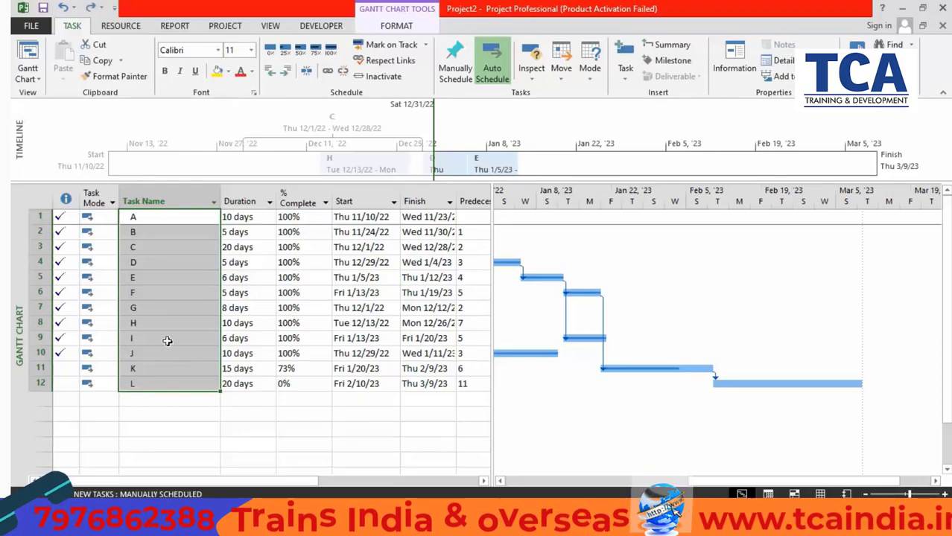
Fill the repeating name sequence A to E down the Task Name column through row 13
click(192, 247)
drag(188, 219, 211, 412)
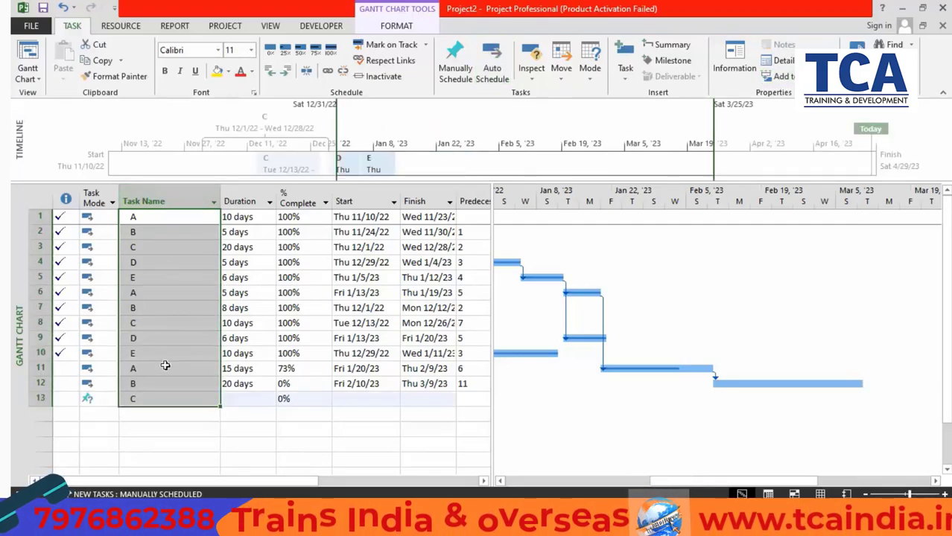
Rename the first three tasks as 1, 2 and 3
click(148, 217)
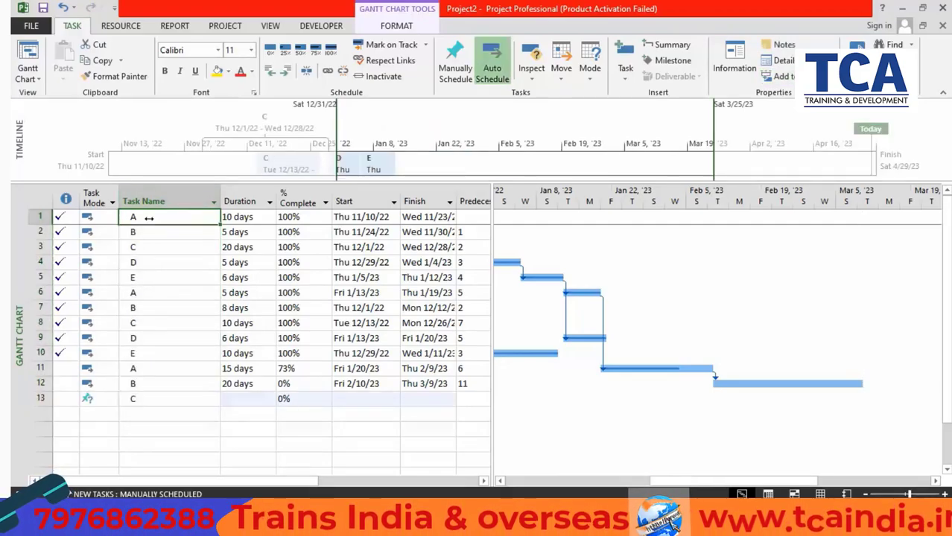
text(1)
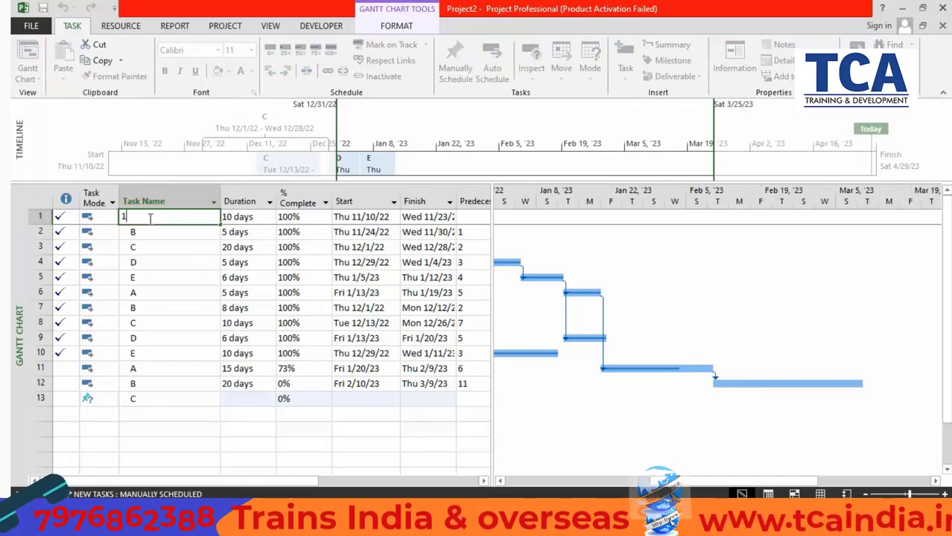
key(Return)
text(2)
key(Return)
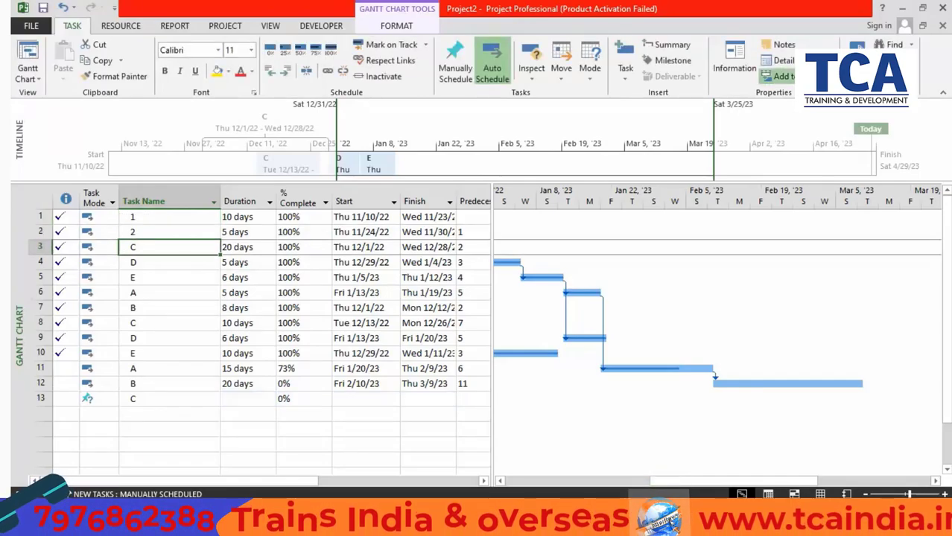
text(3)
key(Return)
Fill the repeating names 1, 2, 3 down the Task Name column to row 15 twice, undoing the fill each time
drag(160, 217, 189, 249)
drag(215, 278, 201, 429)
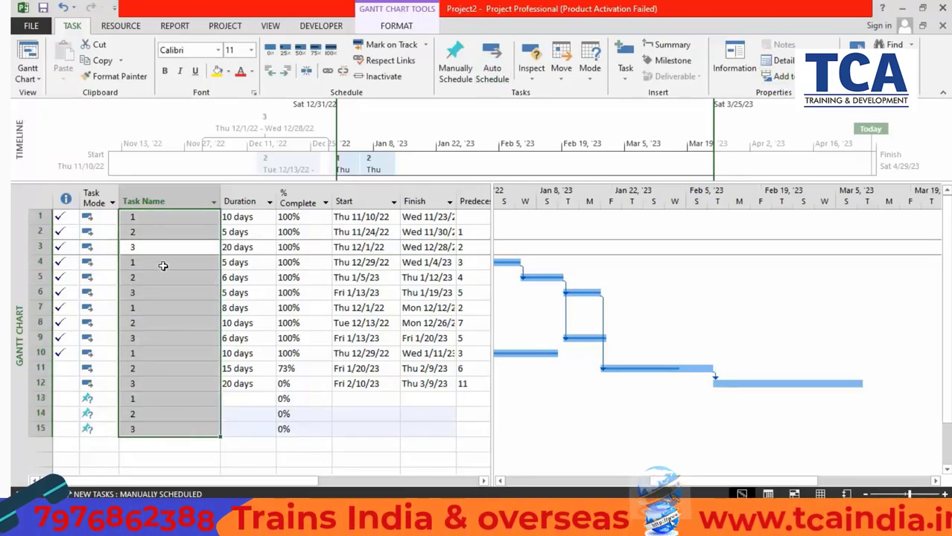
key(ctrl+z)
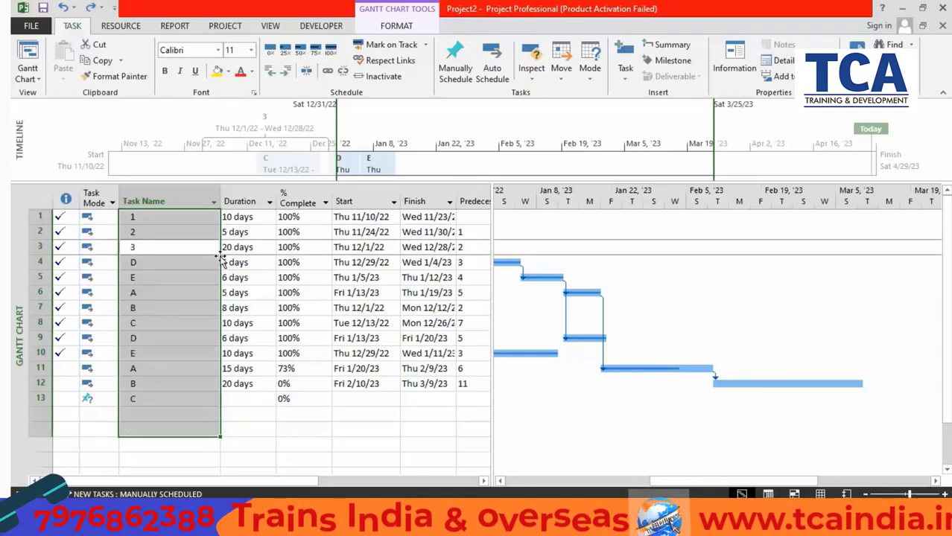
click(209, 252)
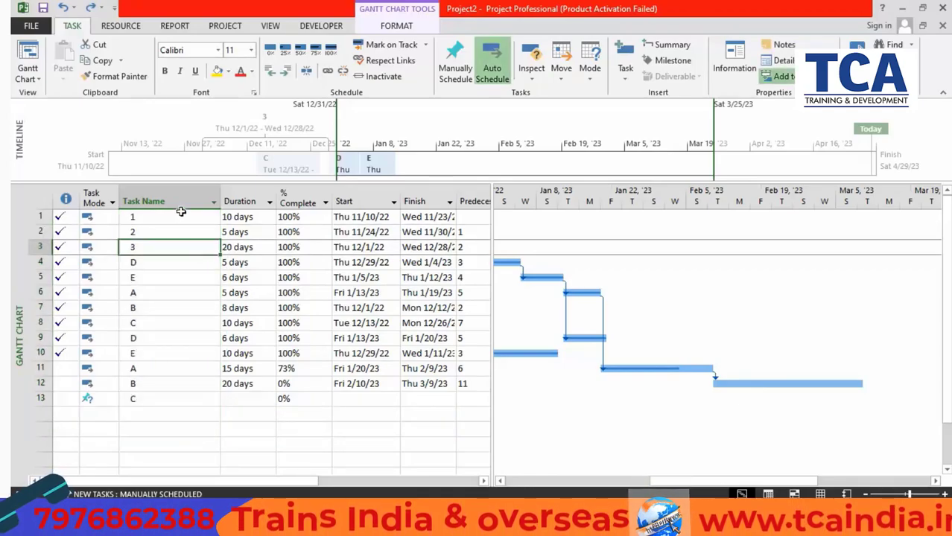
drag(180, 215, 217, 437)
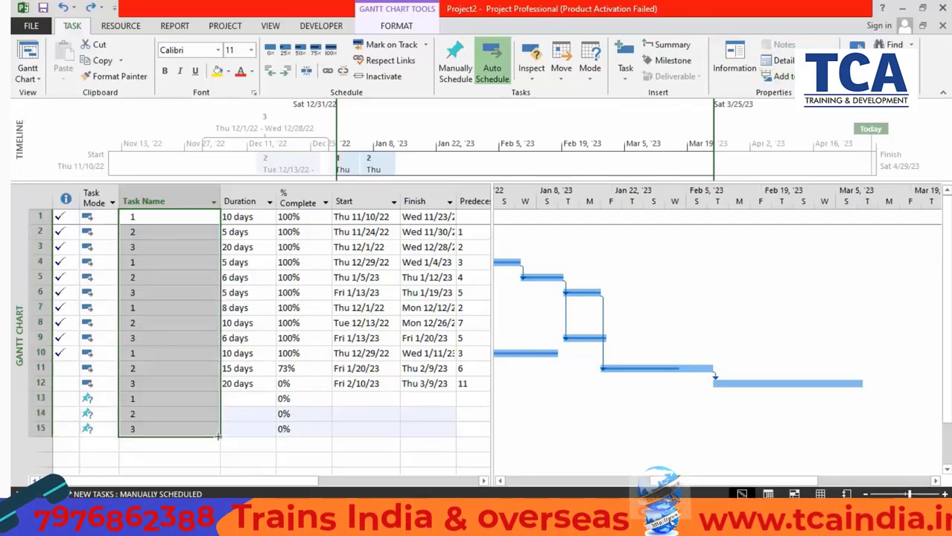
key(ctrl+z)
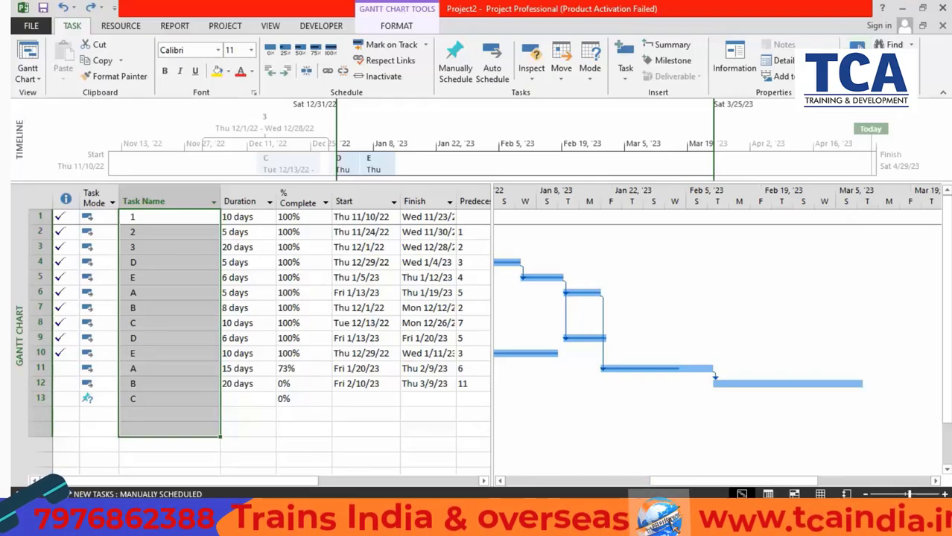
Fill the selected task names upward from the blank row 15, and undo the fill
click(896, 77)
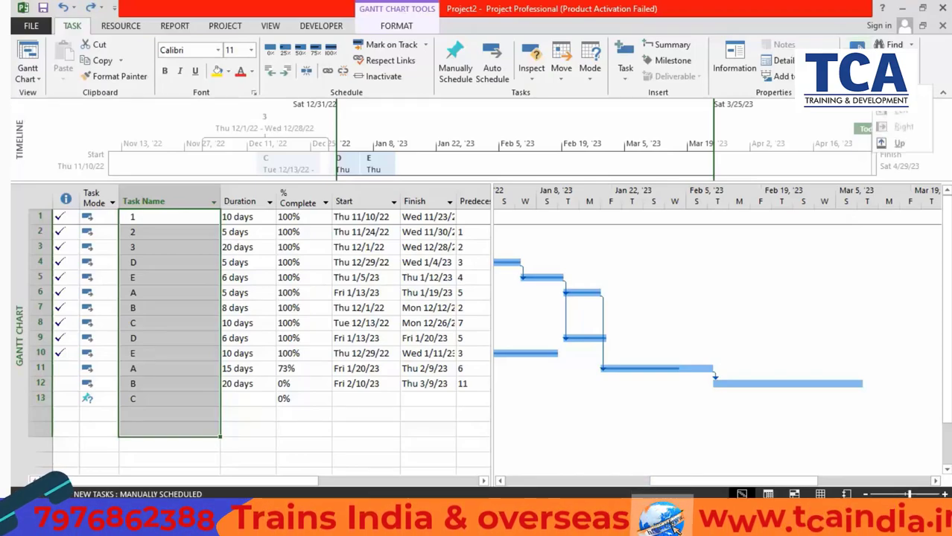
click(899, 144)
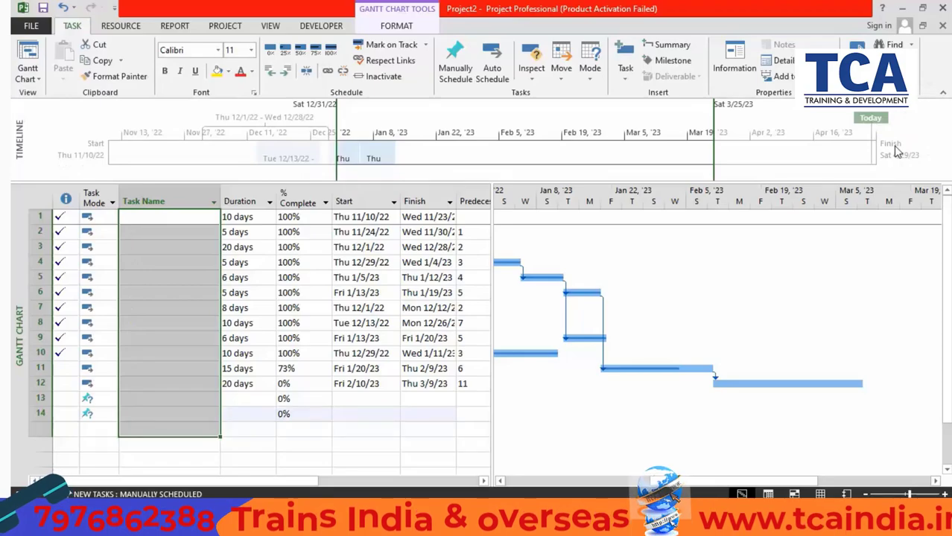
key(ctrl+z)
key(ctrl+z)
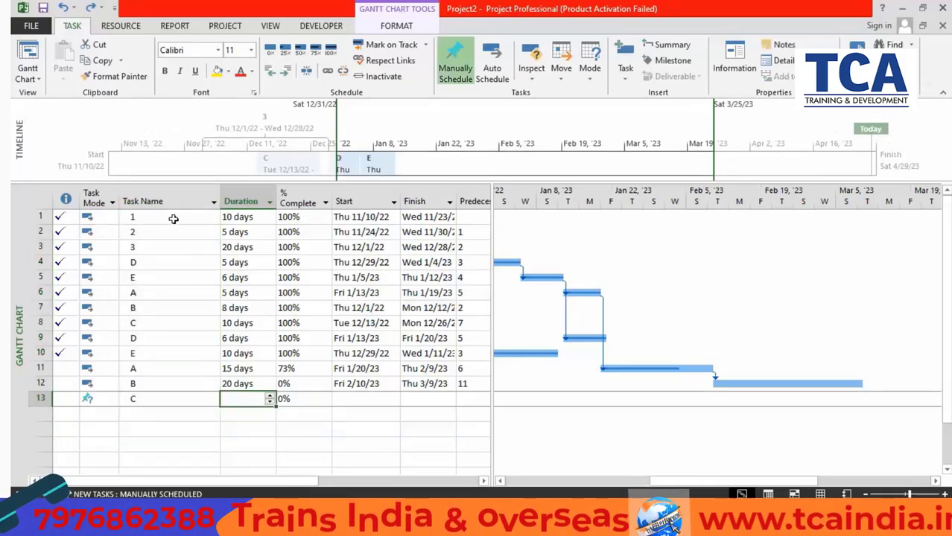
Fill the task name C upward from row 13 through row 1 of the Task Name column, and undo the fill
drag(173, 218, 171, 399)
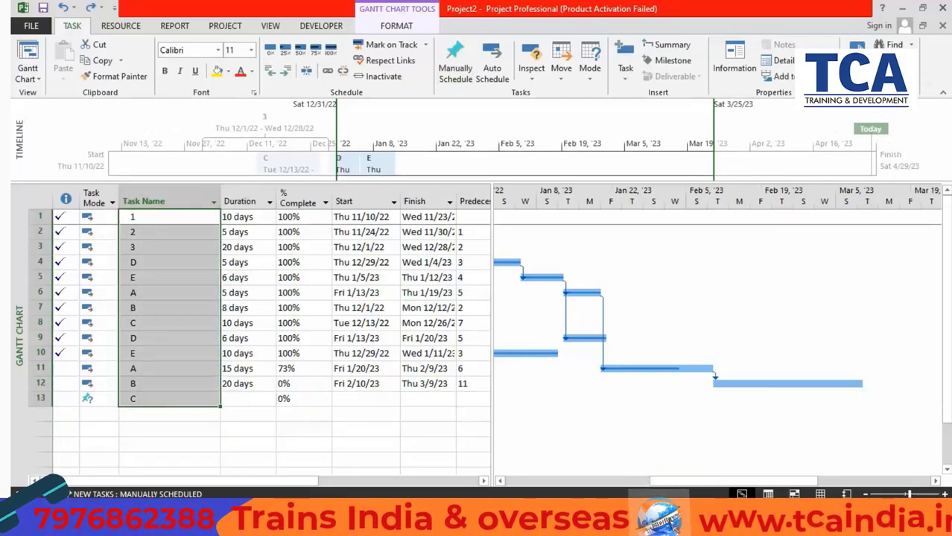
click(896, 76)
click(901, 145)
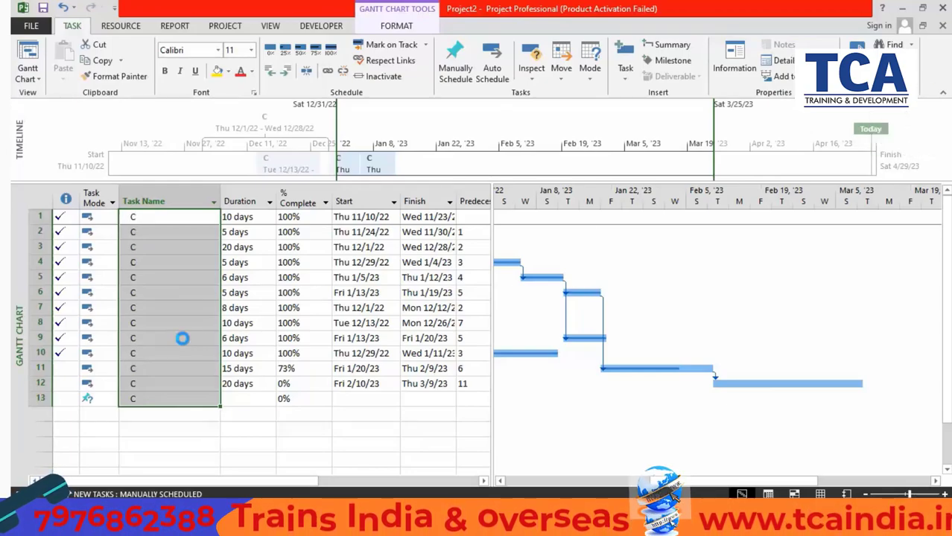
key(ctrl+z)
click(180, 414)
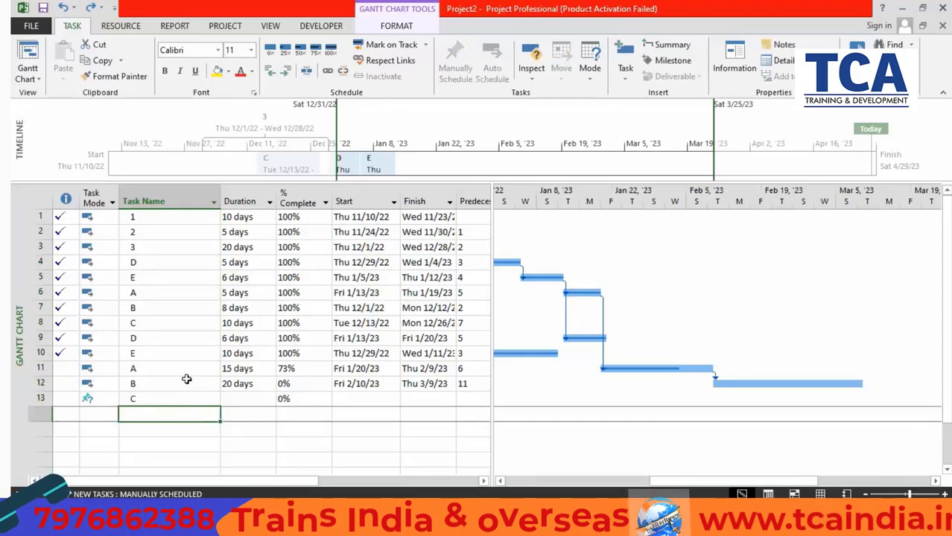
click(134, 311)
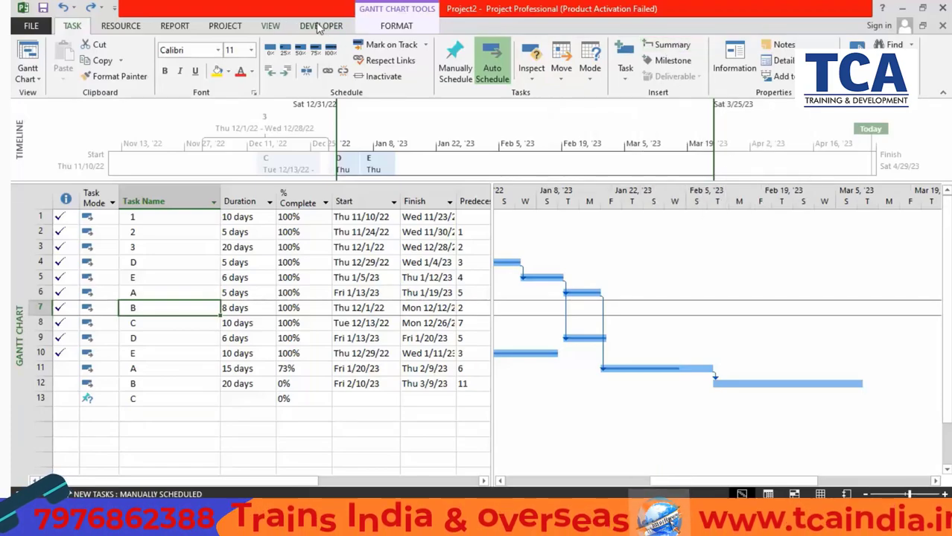
click(396, 26)
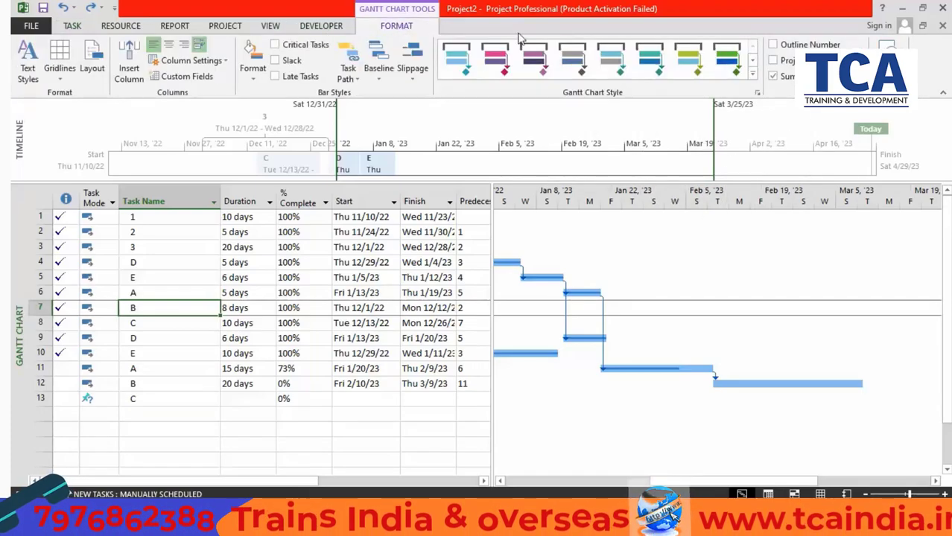
click(84, 28)
click(388, 28)
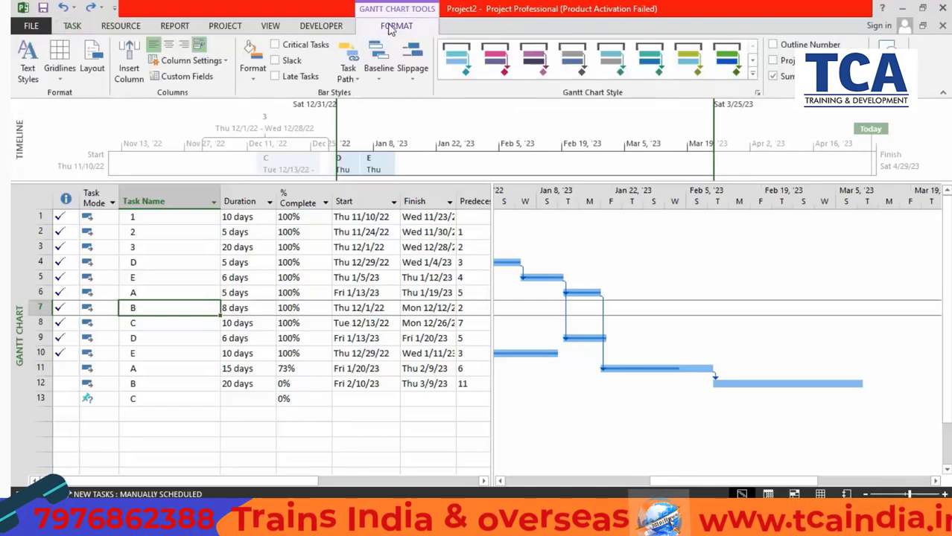
click(177, 27)
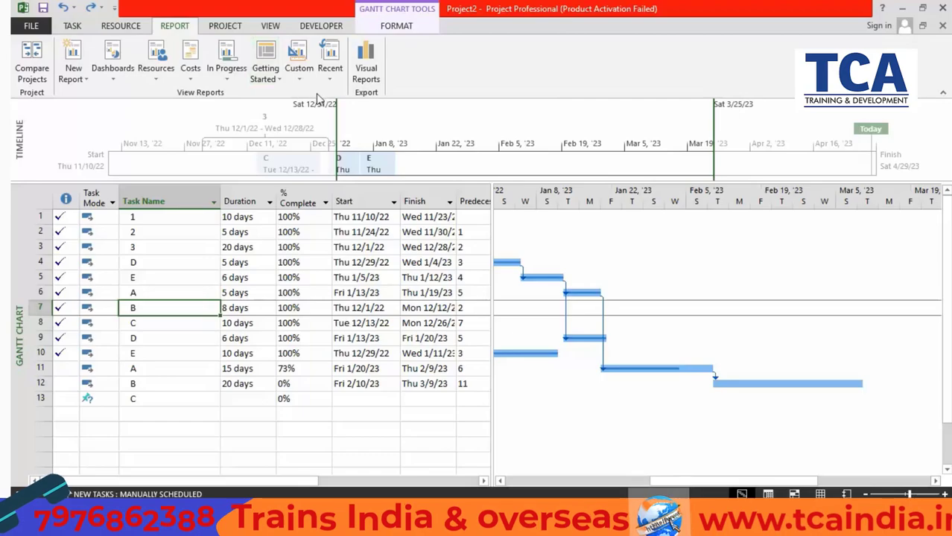